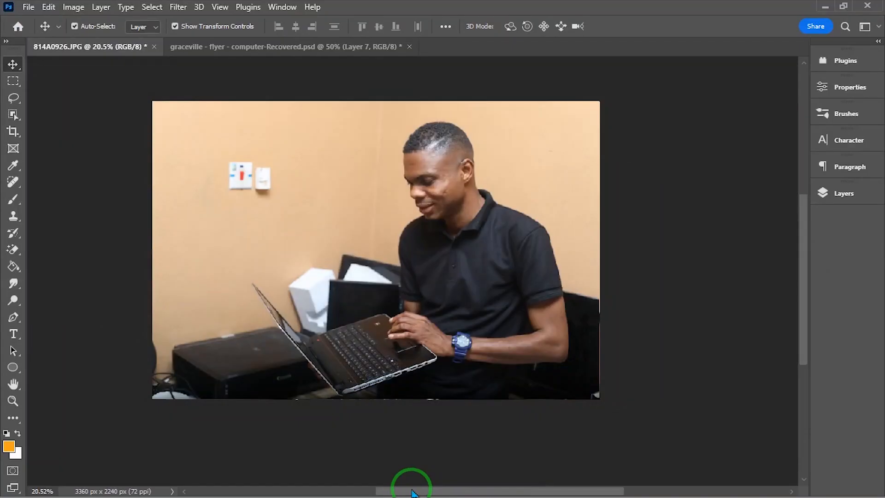
{"action": "scroll", "coordinate": [375, 261], "scroll_direction": "up", "scroll_amount": 3}
{"action": "scroll", "coordinate": [375, 260], "scroll_direction": "down", "scroll_amount": 2}
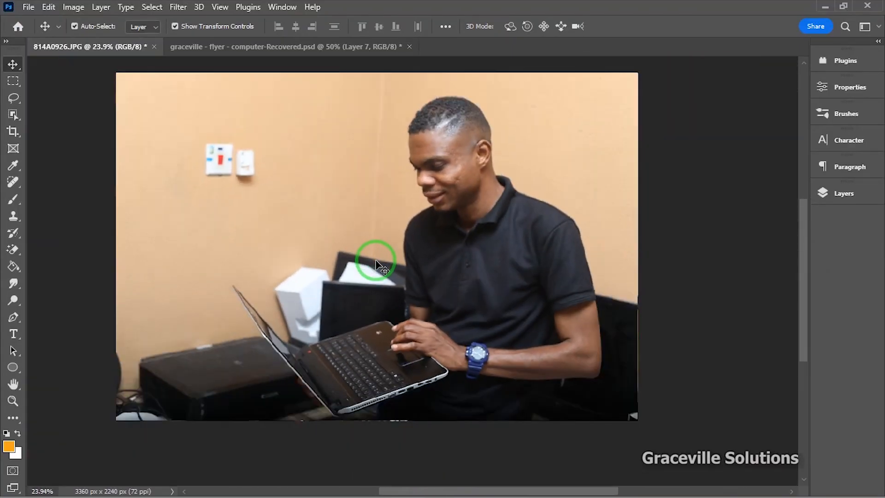
{"action": "scroll", "coordinate": [377, 263], "scroll_direction": "up", "scroll_amount": 2}
{"action": "scroll", "coordinate": [380, 263], "scroll_direction": "down", "scroll_amount": 3}
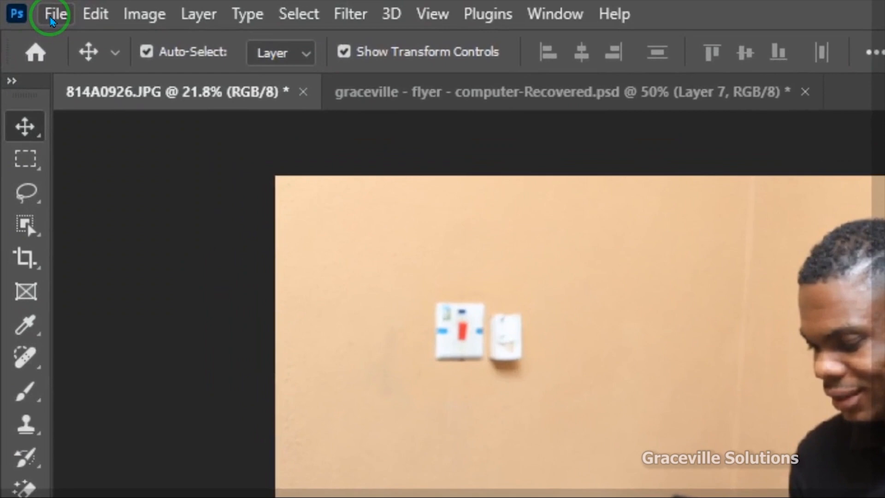
Create a new 1080 x 1080 px document at 300 ppi named "social media post" with a white background
{"action": "left_click", "coordinate": [27, 7]}
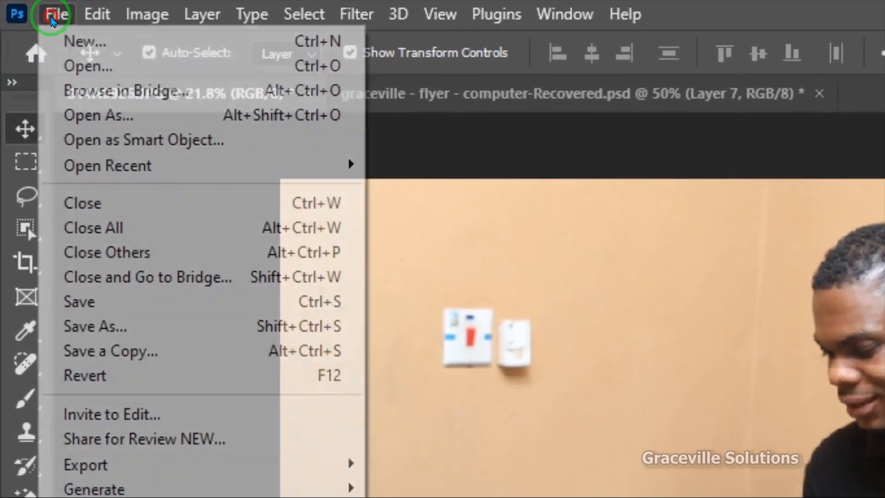
{"action": "left_click", "coordinate": [72, 41]}
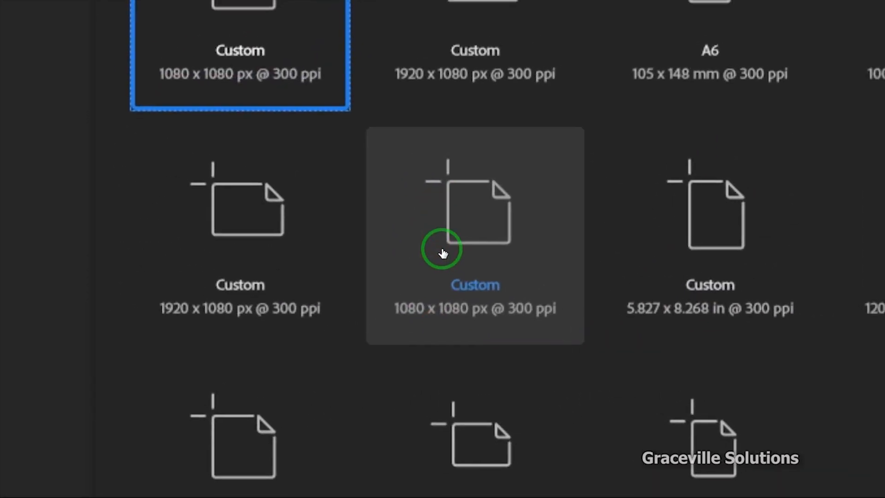
{"action": "left_click", "coordinate": [442, 253]}
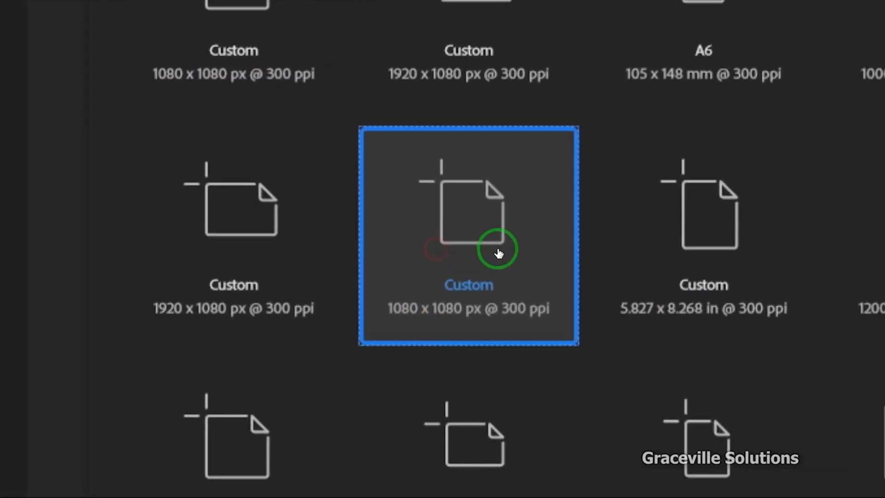
{"action": "left_click", "coordinate": [454, 179]}
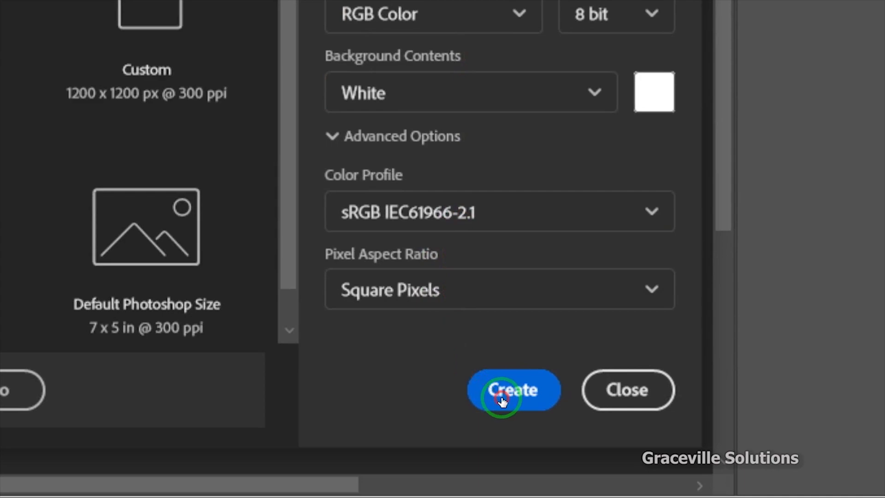
{"action": "left_click", "coordinate": [502, 401]}
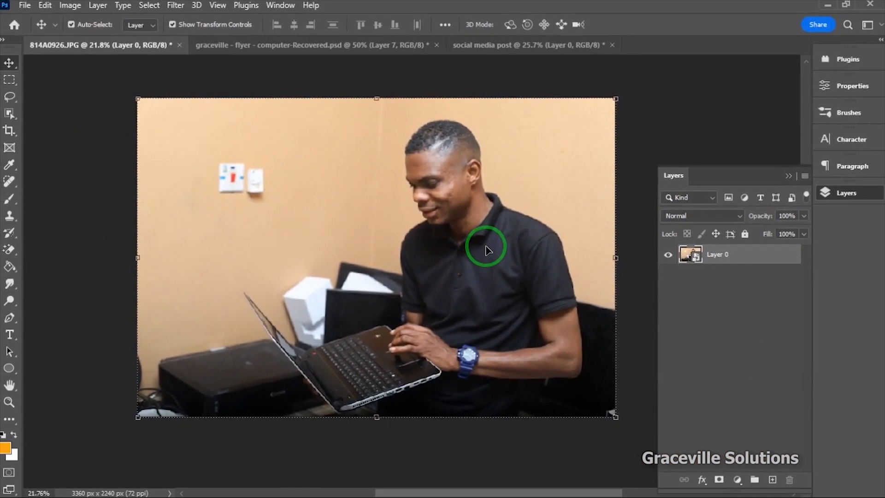
Copy the photo layer from 814A0926.JPG into the social media post document
{"action": "left_click_drag", "start_coordinate": [480, 248], "coordinate": [70, 12]}
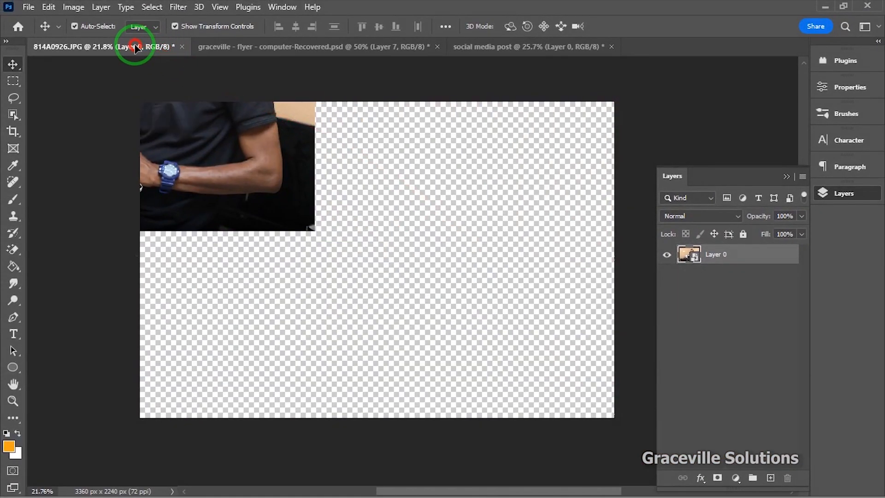
{"action": "left_click", "coordinate": [509, 47]}
{"action": "left_click_drag", "start_coordinate": [447, 131], "coordinate": [418, 195]}
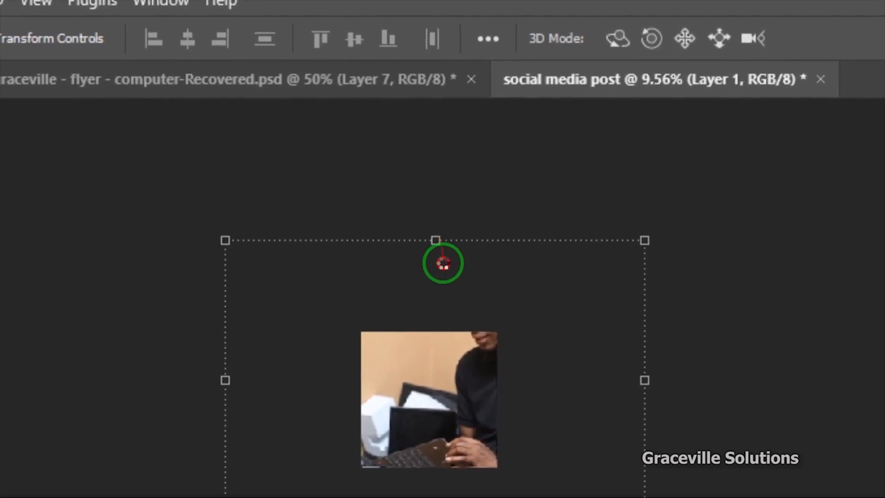
Scale the oversized photo down proportionally to roughly the width of the square canvas
{"action": "left_click_drag", "start_coordinate": [443, 263], "coordinate": [447, 364]}
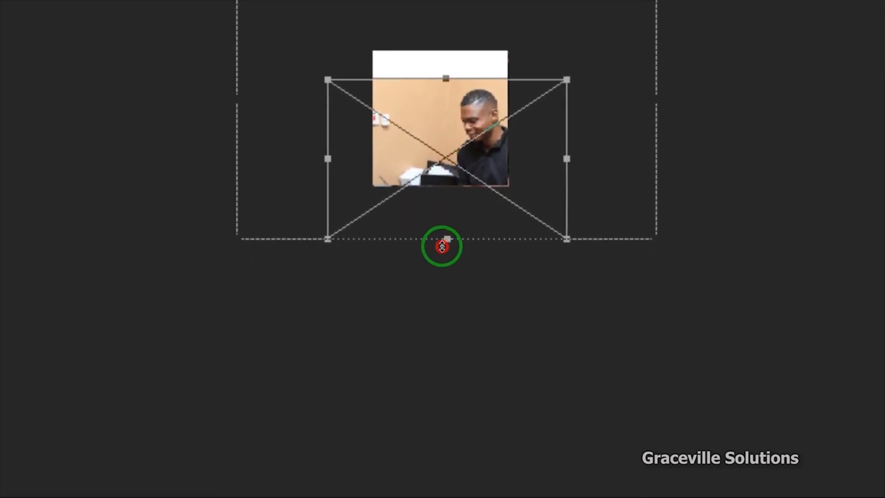
{"action": "left_click_drag", "start_coordinate": [441, 246], "coordinate": [450, 183]}
{"action": "key", "text": "Return"}
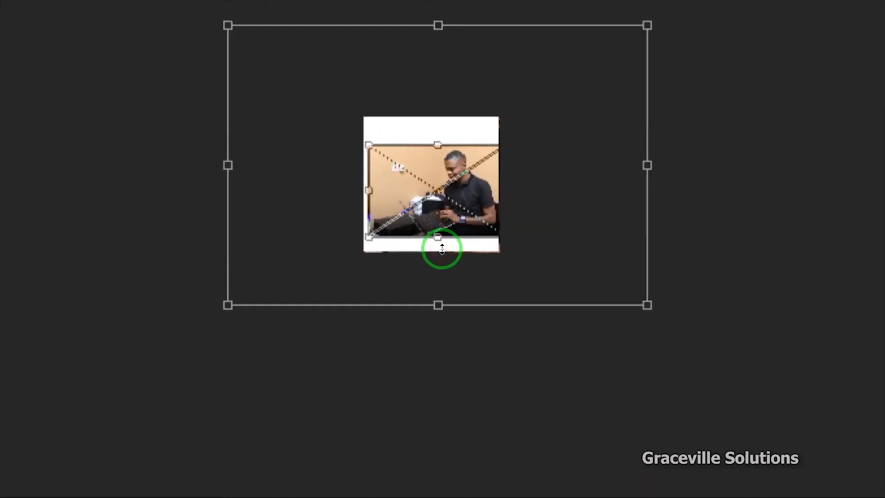
Move the photo up and enlarge it proportionally until it covers the whole square canvas
{"action": "key", "text": "ctrl+plus"}
{"action": "key", "text": "ctrl+plus"}
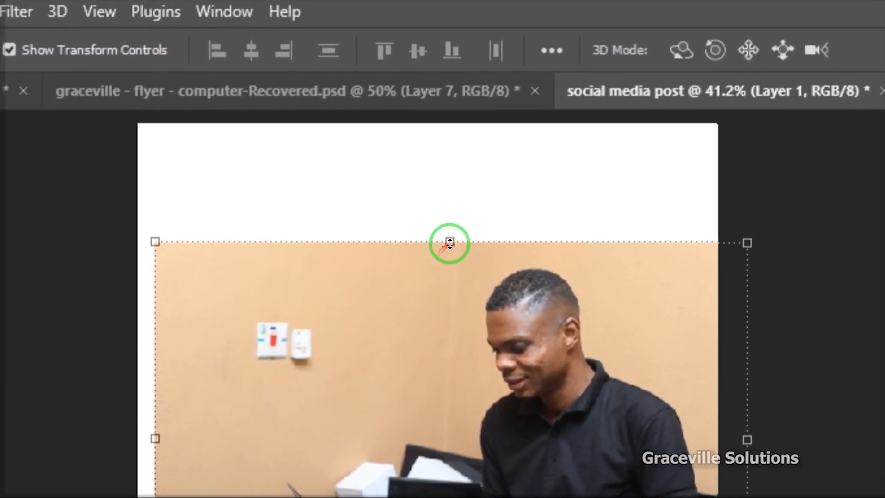
{"action": "left_click_drag", "start_coordinate": [482, 173], "coordinate": [486, 116]}
{"action": "left_click_drag", "start_coordinate": [441, 187], "coordinate": [429, 120]}
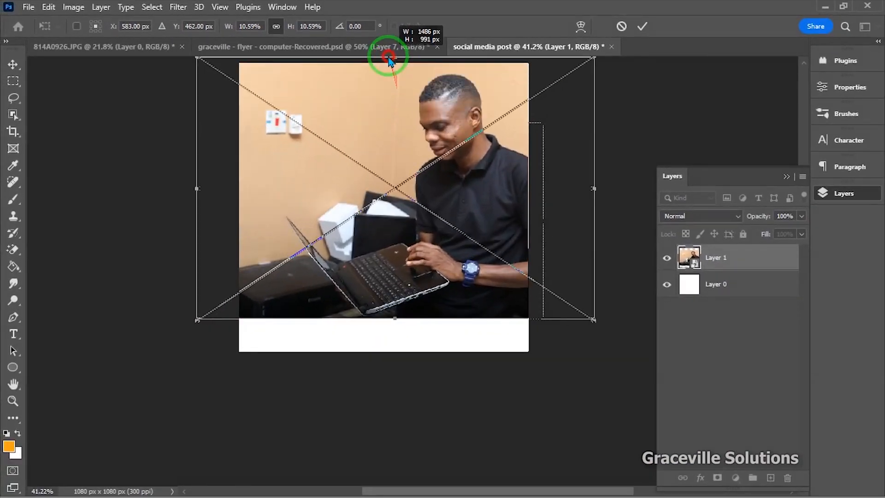
{"action": "left_click_drag", "start_coordinate": [389, 57], "coordinate": [386, 53]}
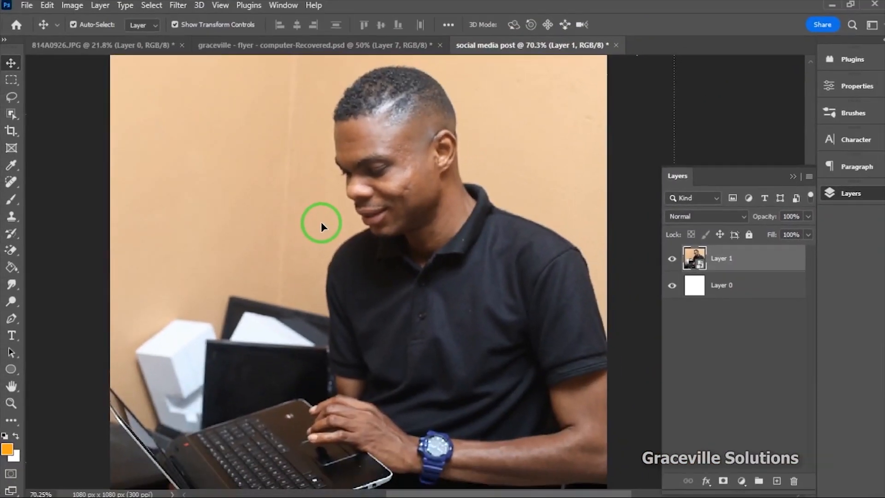
{"action": "scroll", "coordinate": [325, 220], "scroll_direction": "down", "scroll_amount": 2}
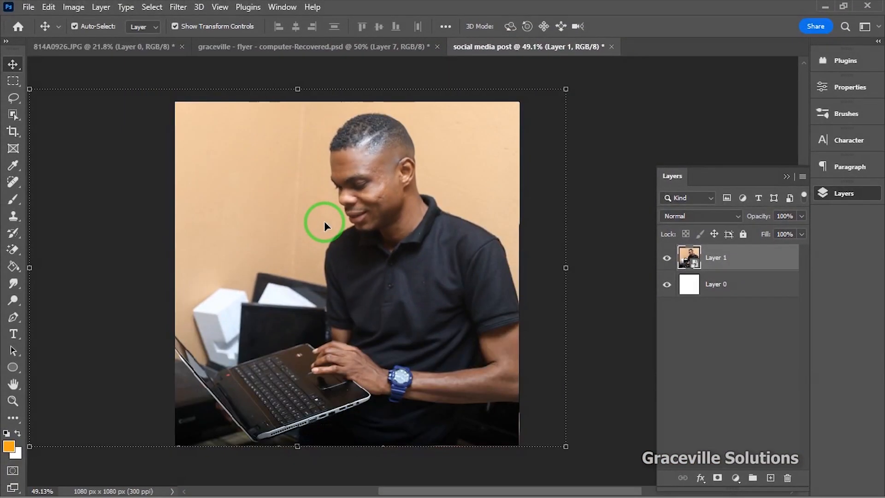
{"action": "scroll", "coordinate": [290, 276], "scroll_direction": "up", "scroll_amount": 1}
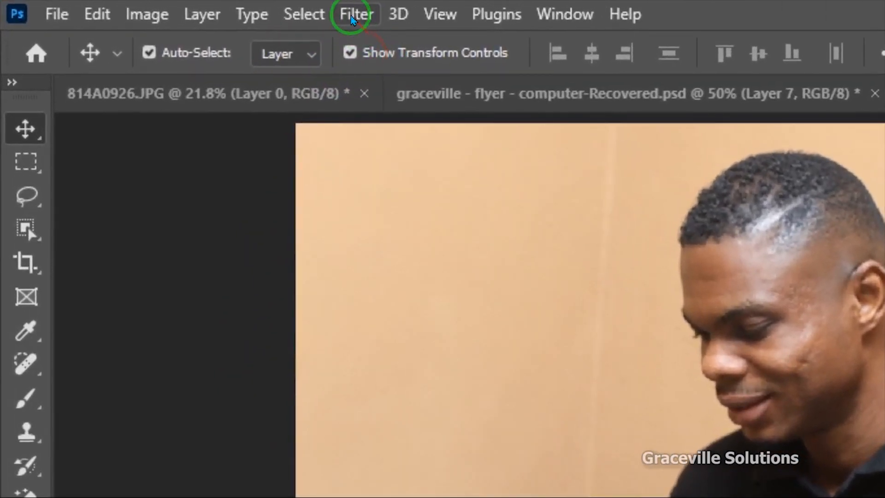
Open the Camera Raw Filter on the photo and set Contrast to +40, Highlights to +4 and Texture to -26
{"action": "left_click", "coordinate": [177, 7]}
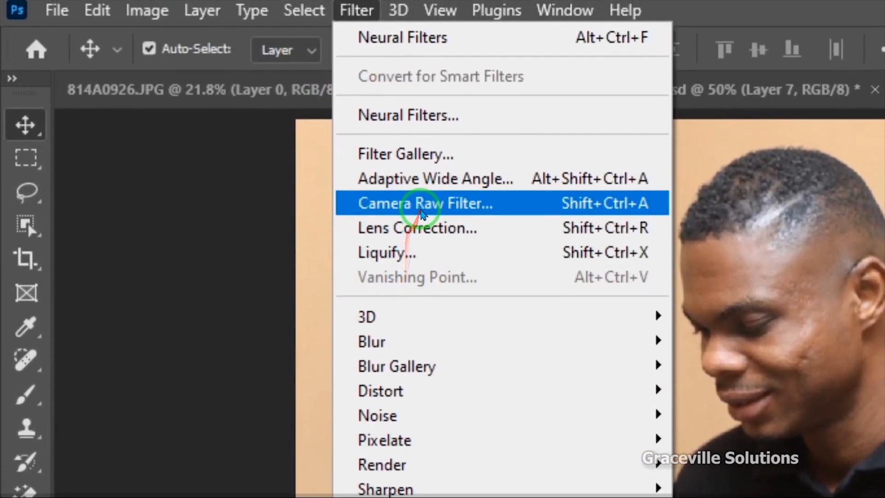
{"action": "left_click", "coordinate": [424, 210]}
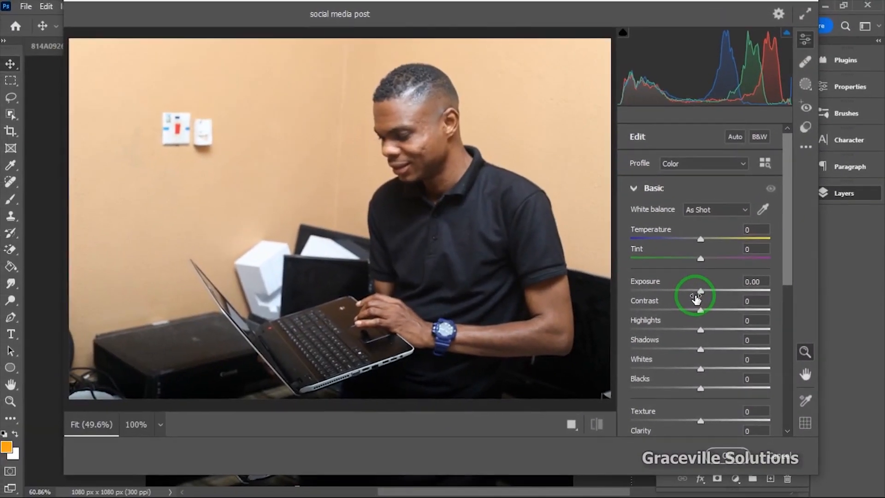
{"action": "left_click_drag", "start_coordinate": [700, 310], "coordinate": [701, 330]}
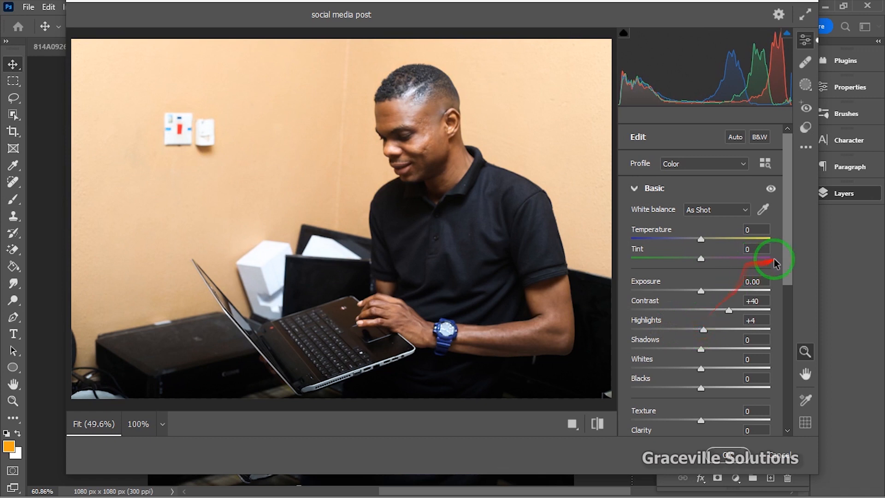
{"action": "left_click_drag", "start_coordinate": [789, 261], "coordinate": [795, 306]}
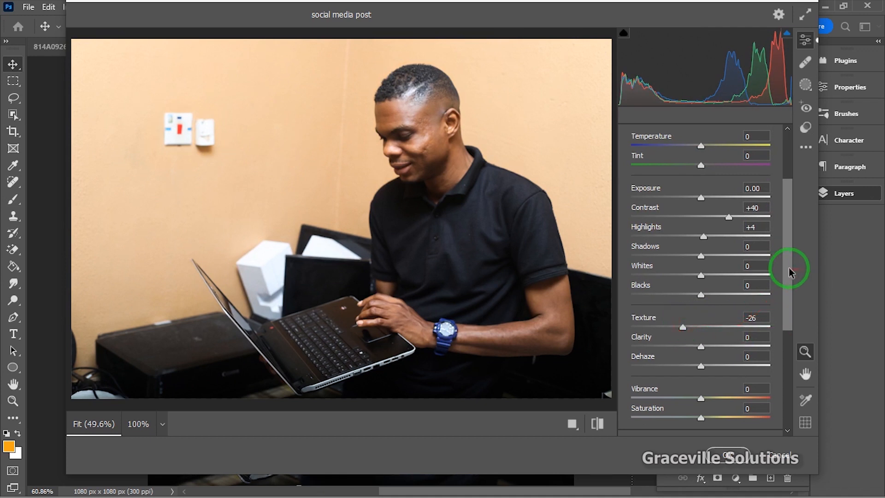
Set Exposure to +0.10 and Blacks to -30 in the Camera Raw Filter, and apply the adjustments
{"action": "left_click_drag", "start_coordinate": [789, 272], "coordinate": [782, 226]}
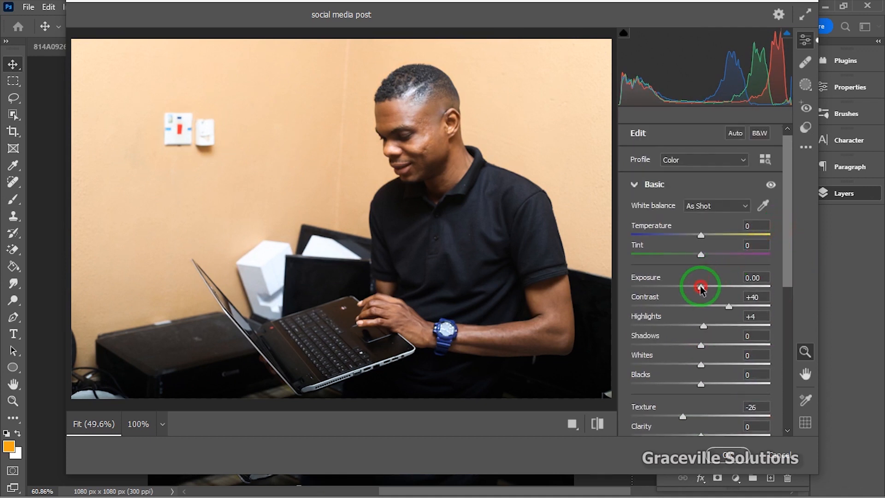
{"action": "mouse_move", "coordinate": [700, 288]}
{"action": "left_mouse_down"}
{"action": "mouse_move", "coordinate": [693, 287]}
{"action": "mouse_move", "coordinate": [703, 287]}
{"action": "left_mouse_up"}
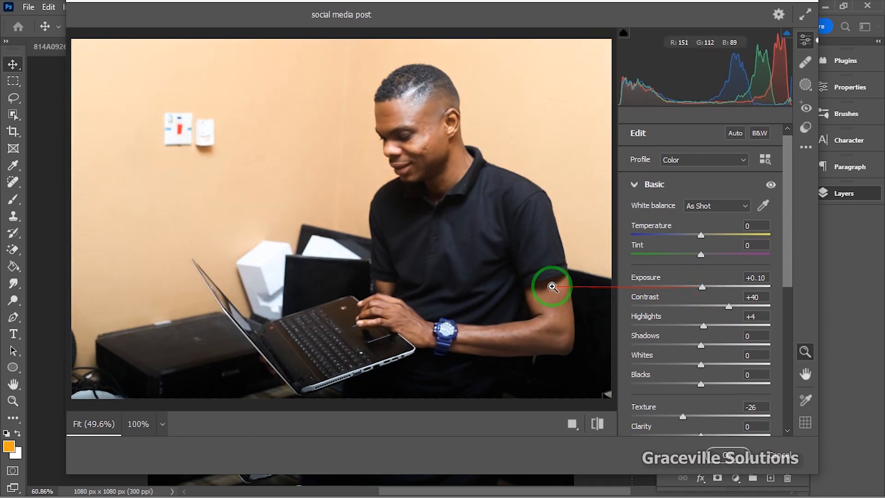
{"action": "left_click_drag", "start_coordinate": [783, 242], "coordinate": [790, 277]}
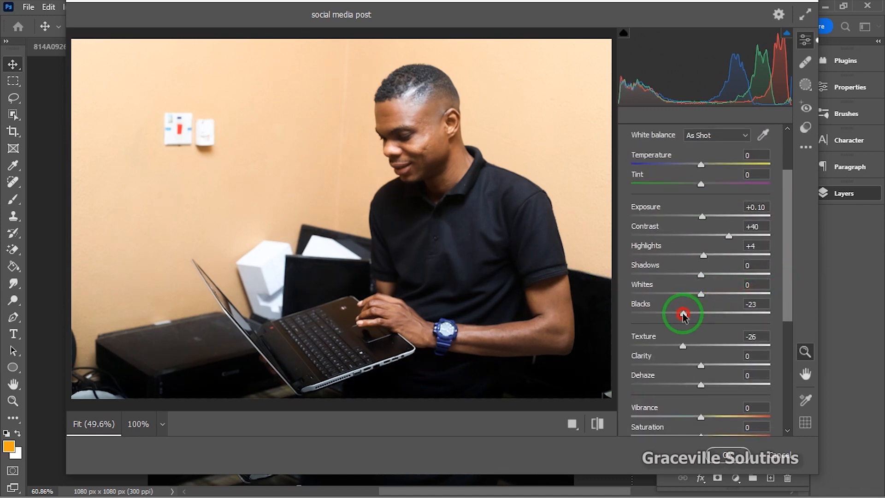
{"action": "left_click_drag", "start_coordinate": [683, 315], "coordinate": [669, 312]}
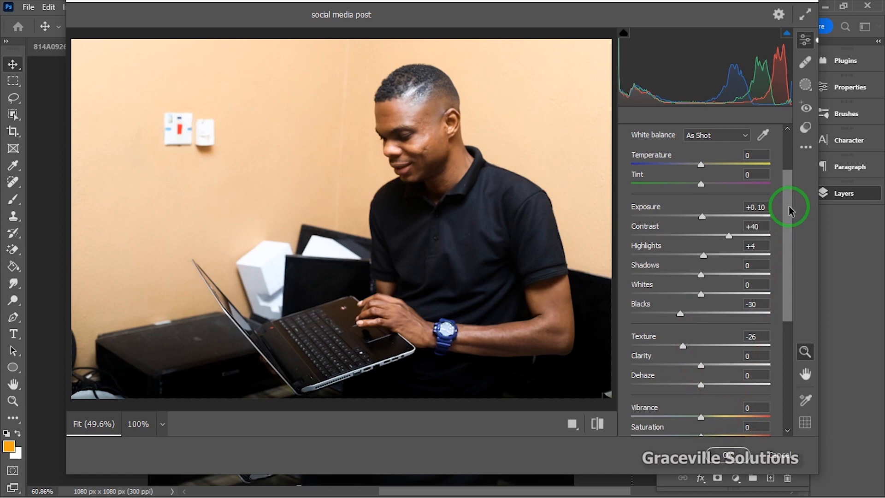
{"action": "left_click_drag", "start_coordinate": [788, 209], "coordinate": [783, 230]}
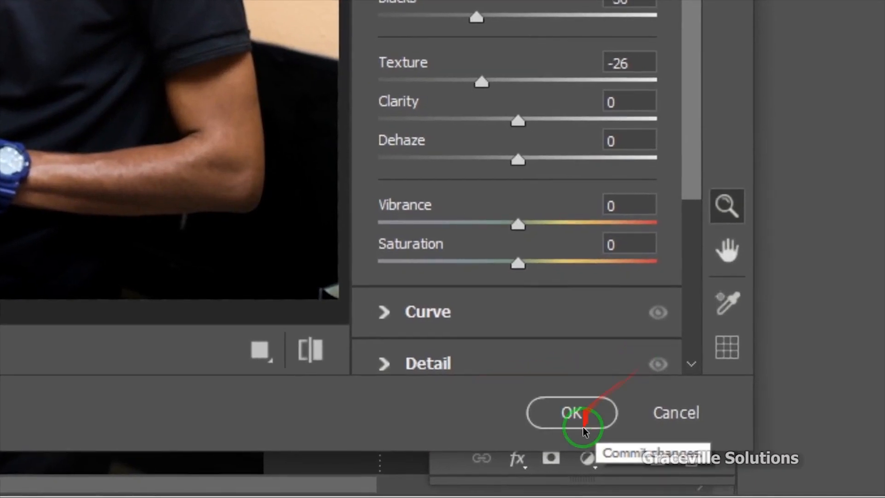
{"action": "left_click", "coordinate": [725, 456]}
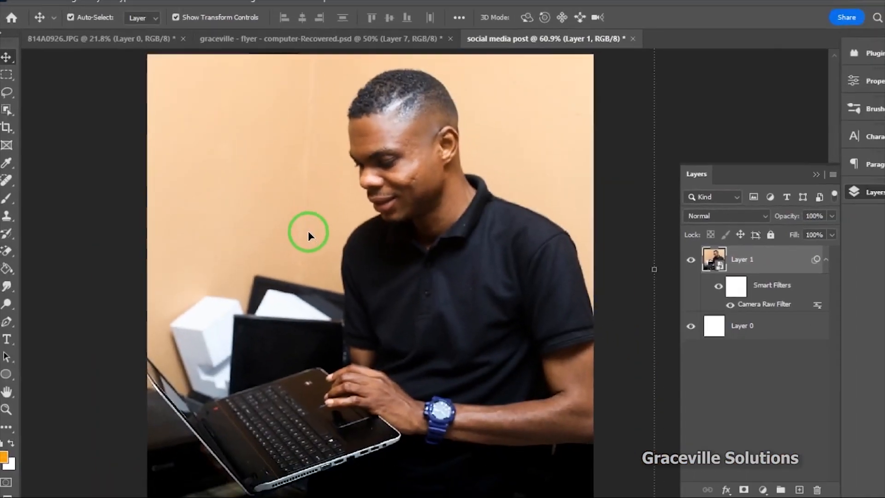
Shift the photo slightly to the left within the canvas, keeping the canvas fully covered
{"action": "scroll", "coordinate": [297, 221], "scroll_direction": "down", "scroll_amount": 4}
{"action": "scroll", "coordinate": [297, 220], "scroll_direction": "up", "scroll_amount": 4}
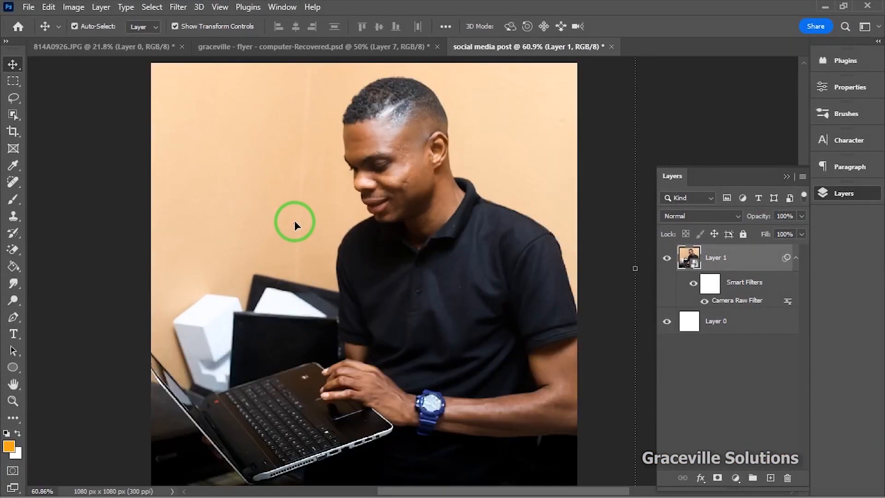
{"action": "scroll", "coordinate": [430, 245], "scroll_direction": "down", "scroll_amount": 2}
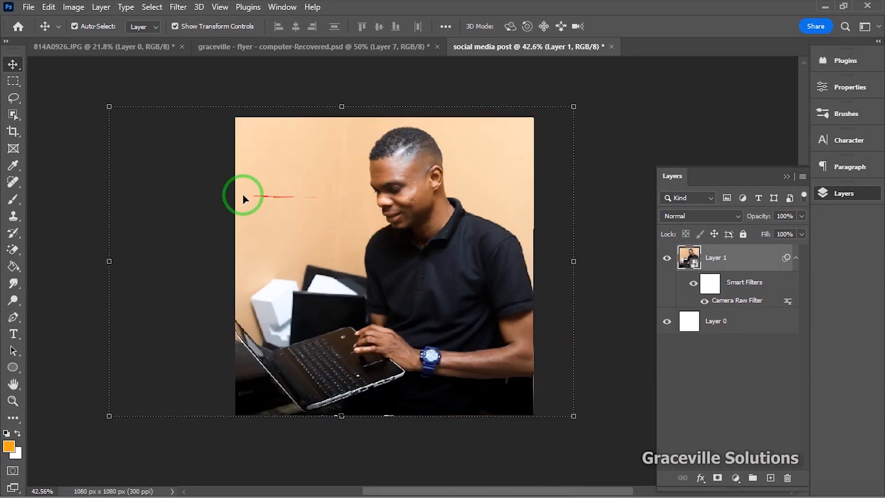
{"action": "left_click", "coordinate": [75, 138]}
{"action": "scroll", "coordinate": [303, 182], "scroll_direction": "up", "scroll_amount": 1}
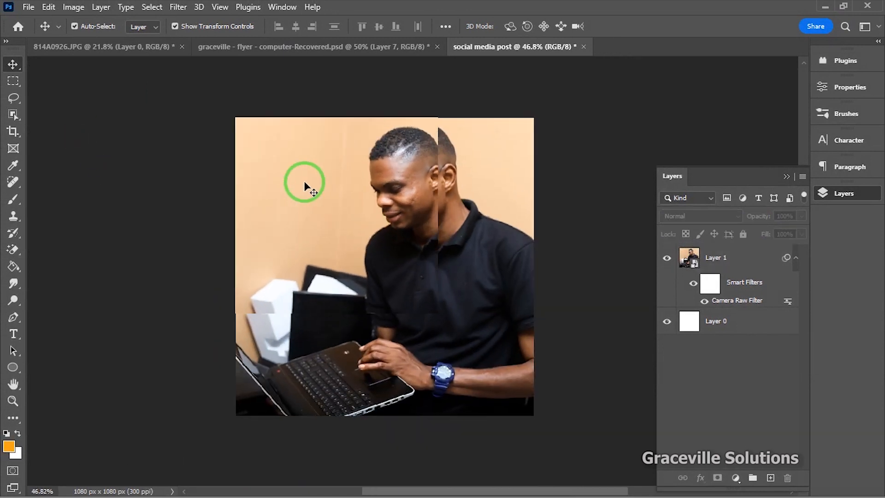
{"action": "scroll", "coordinate": [304, 185], "scroll_direction": "down", "scroll_amount": 1}
{"action": "left_click_drag", "start_coordinate": [402, 267], "coordinate": [394, 271]}
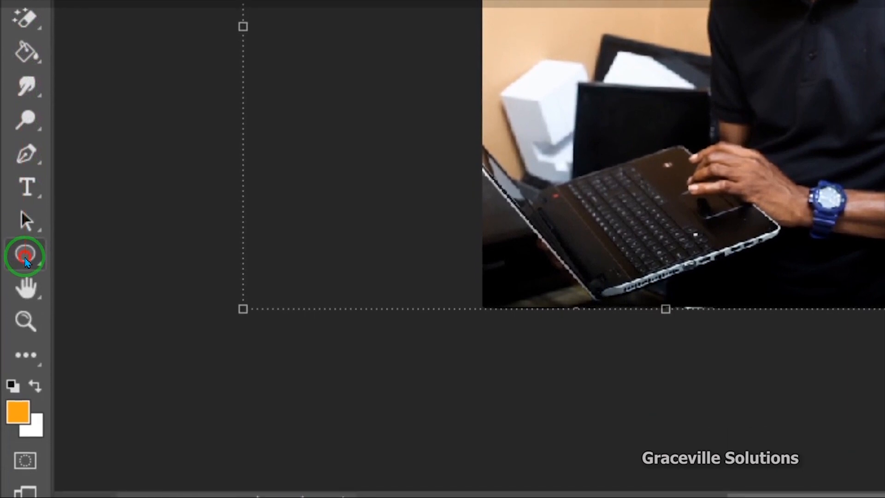
Draw a rectangle about 1179 x 1194 px over the whole canvas and fill it with black
{"action": "left_click", "coordinate": [25, 456]}
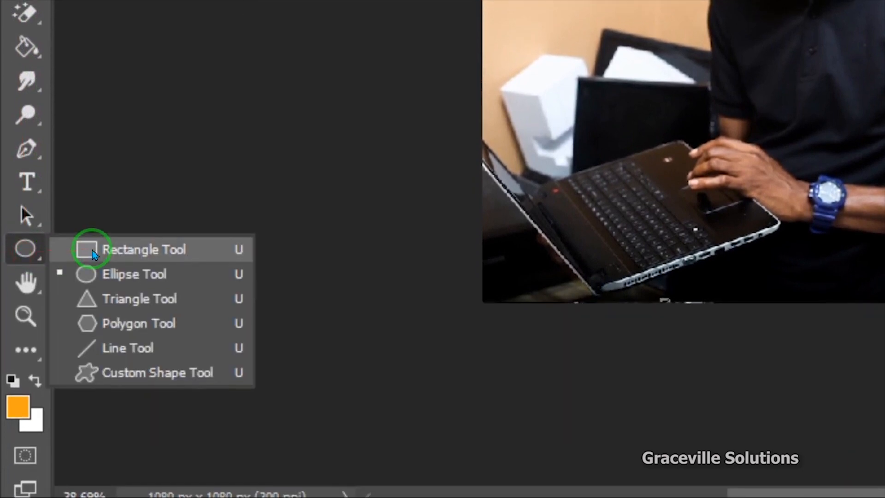
{"action": "left_click", "coordinate": [79, 251]}
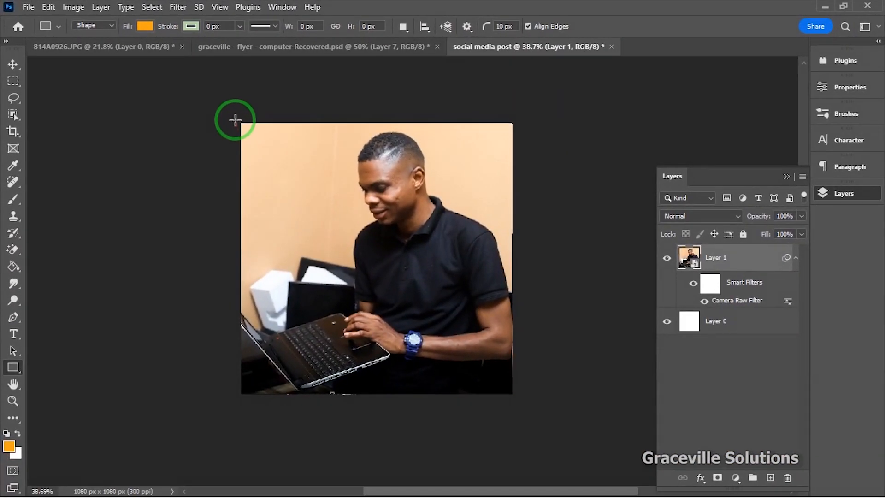
{"action": "left_click_drag", "start_coordinate": [458, 219], "coordinate": [558, 294]}
{"action": "left_click_drag", "start_coordinate": [283, 154], "coordinate": [525, 411]}
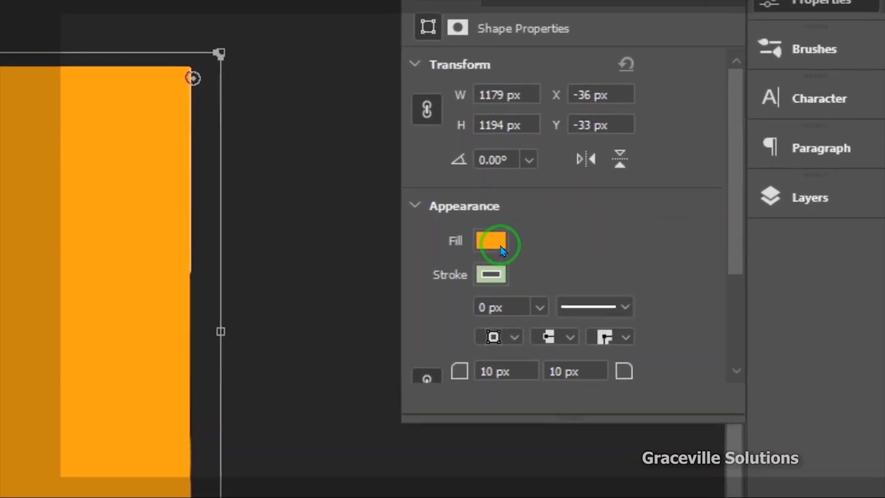
{"action": "left_click", "coordinate": [676, 220]}
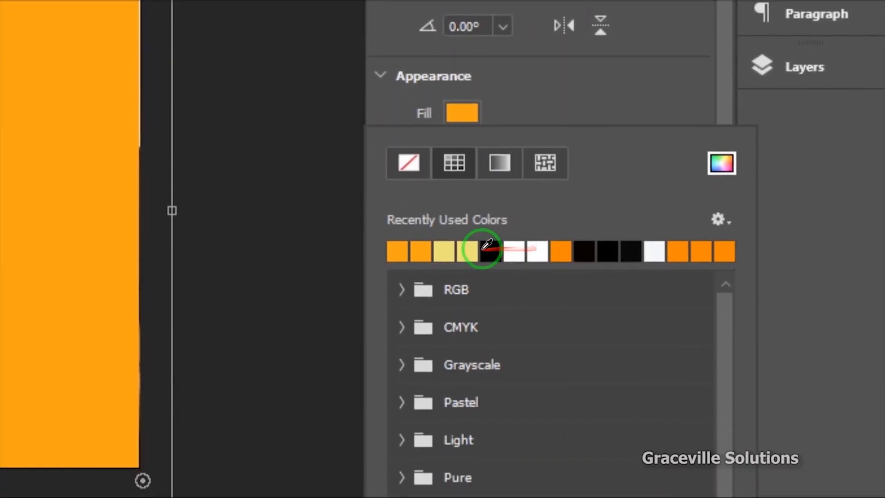
{"action": "left_click", "coordinate": [489, 249]}
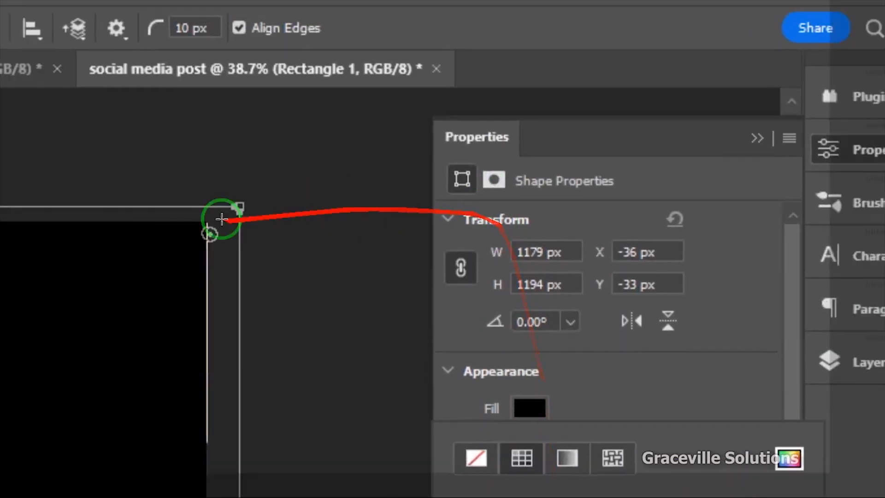
Lower the opacity of the black rectangle layer to 68% so the photo shows through, and deselect it
{"action": "left_click", "coordinate": [24, 129]}
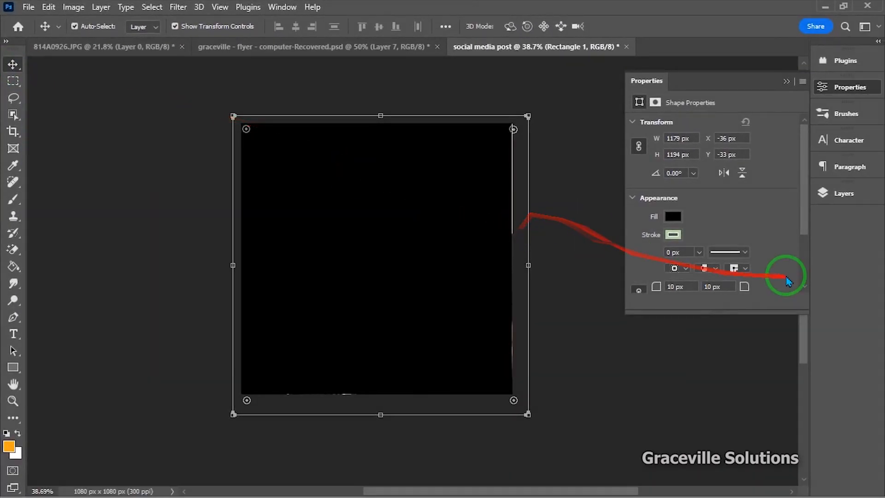
{"action": "left_click", "coordinate": [846, 191]}
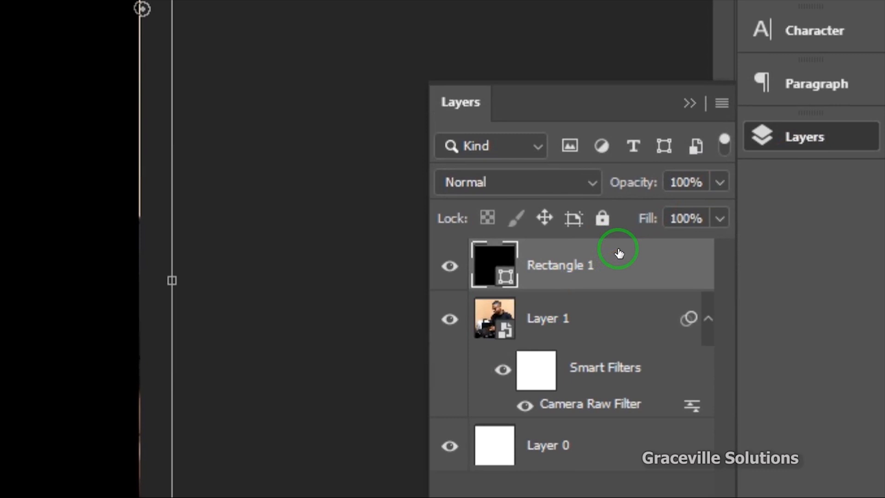
{"action": "left_click", "coordinate": [718, 183]}
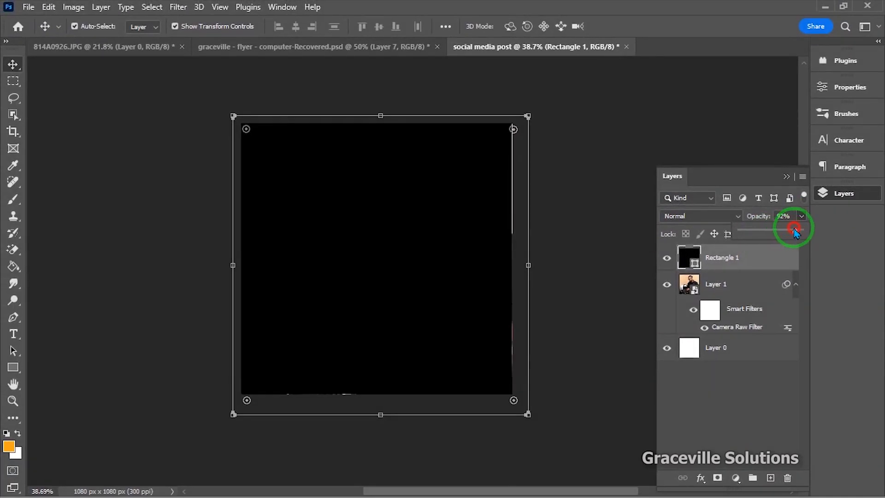
{"action": "left_click_drag", "start_coordinate": [775, 233], "coordinate": [773, 234]}
{"action": "left_click_drag", "start_coordinate": [773, 230], "coordinate": [771, 230]}
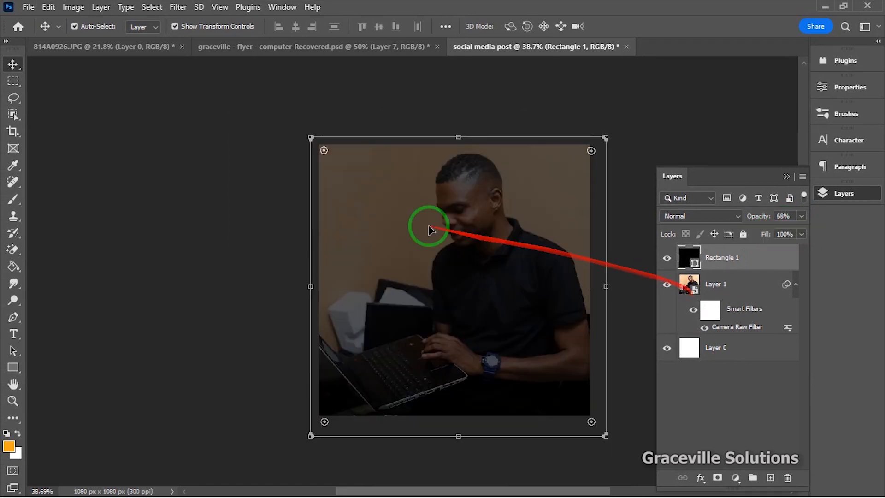
{"action": "left_click", "coordinate": [241, 257]}
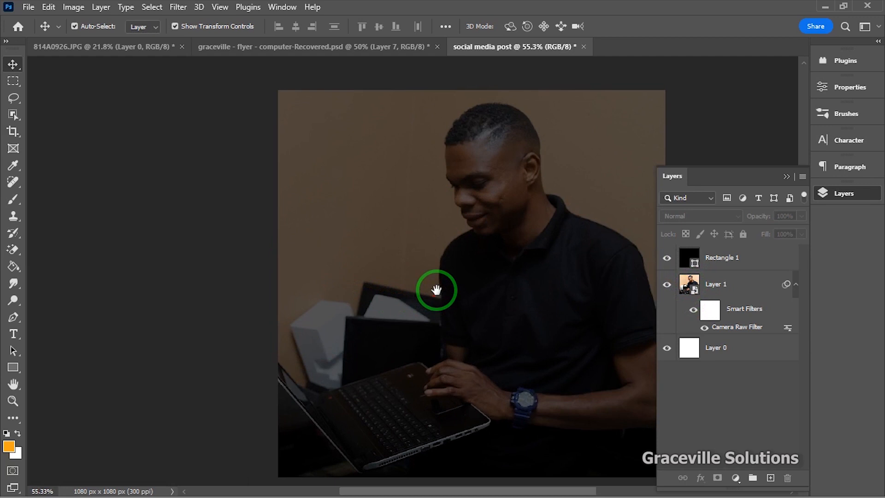
Draw an orange rectangle with 10 px corners, about 1039 x 1033 px, leaving a narrow margin inside the canvas edges
{"action": "left_click_drag", "start_coordinate": [436, 289], "coordinate": [347, 283]}
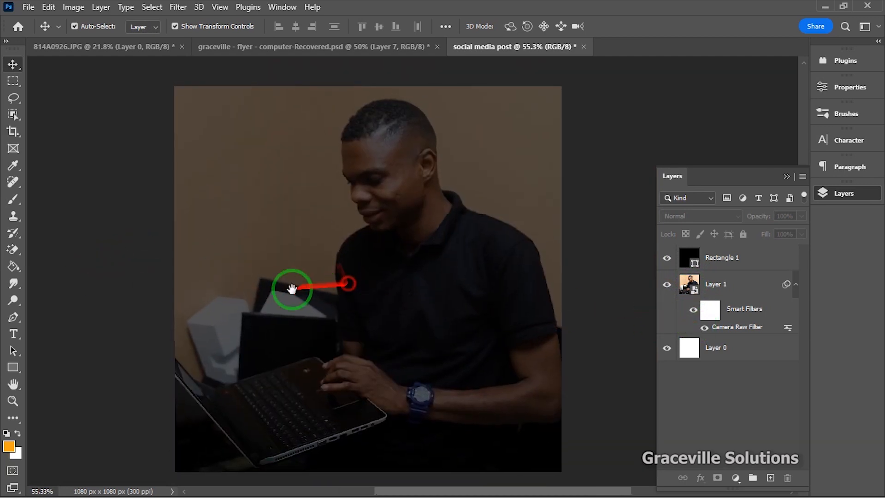
{"action": "left_click", "coordinate": [15, 367]}
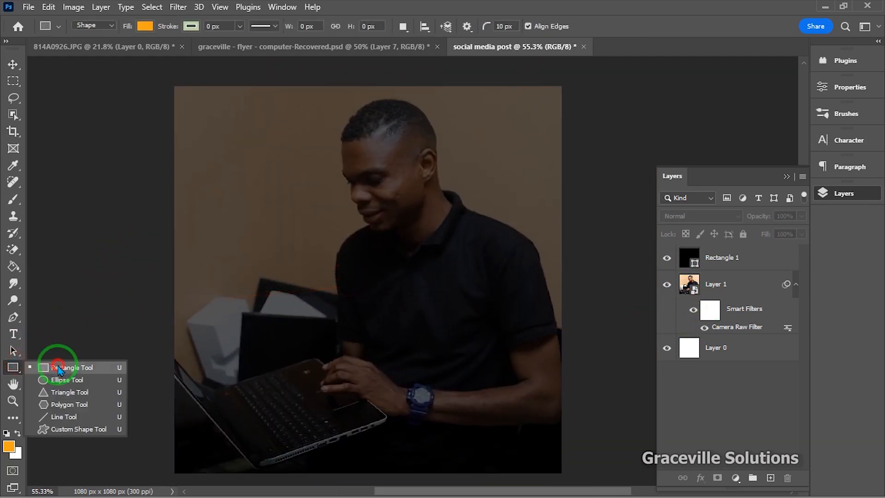
{"action": "left_click", "coordinate": [59, 369]}
{"action": "left_click_drag", "start_coordinate": [176, 89], "coordinate": [554, 466]}
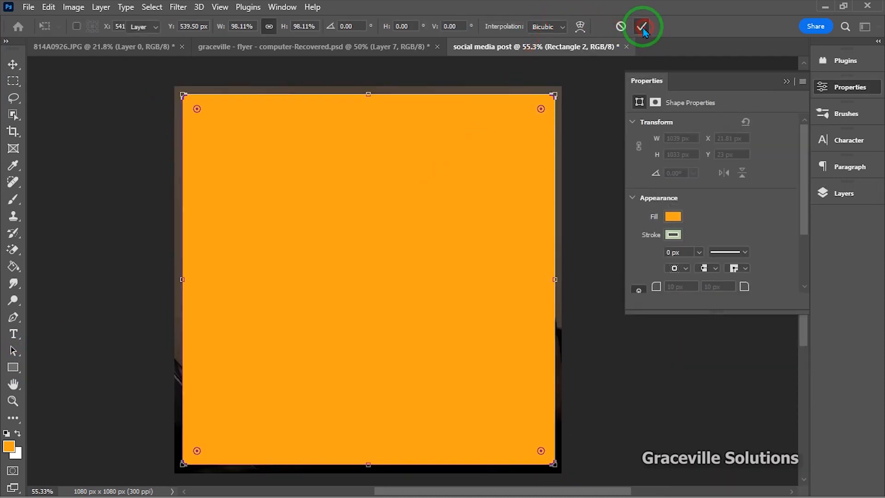
{"action": "left_click", "coordinate": [642, 28]}
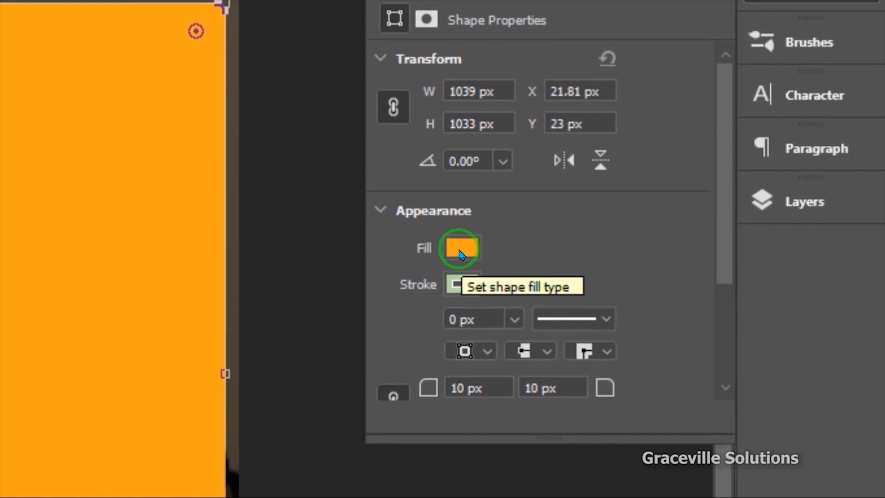
Set the new rectangle's fill to none and look through its stroke colour options
{"action": "left_click", "coordinate": [497, 267]}
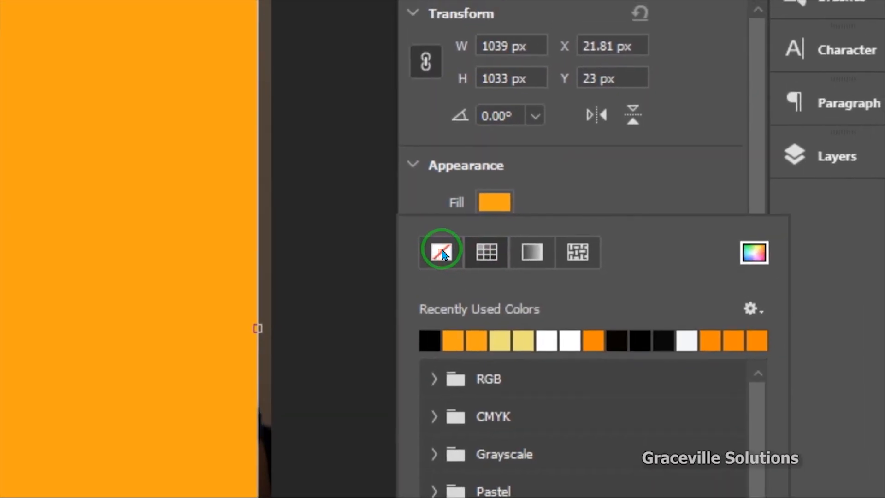
{"action": "left_click", "coordinate": [442, 253]}
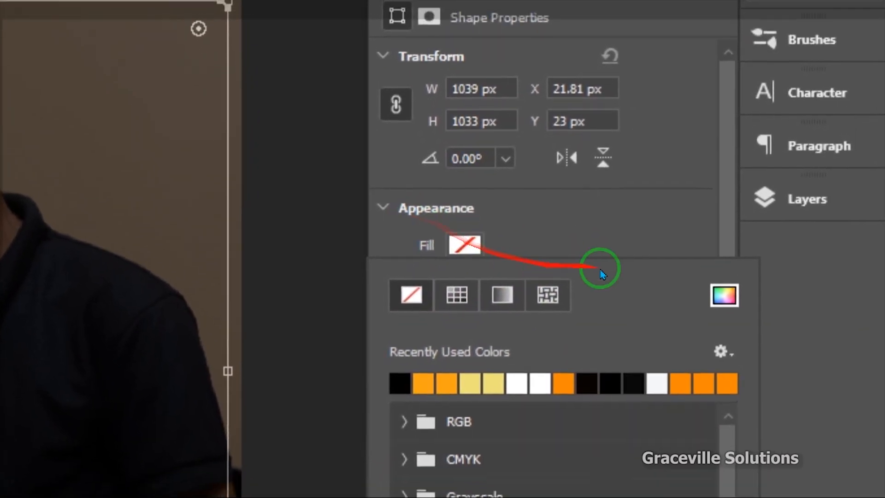
{"action": "left_click", "coordinate": [647, 269]}
{"action": "left_click", "coordinate": [454, 252]}
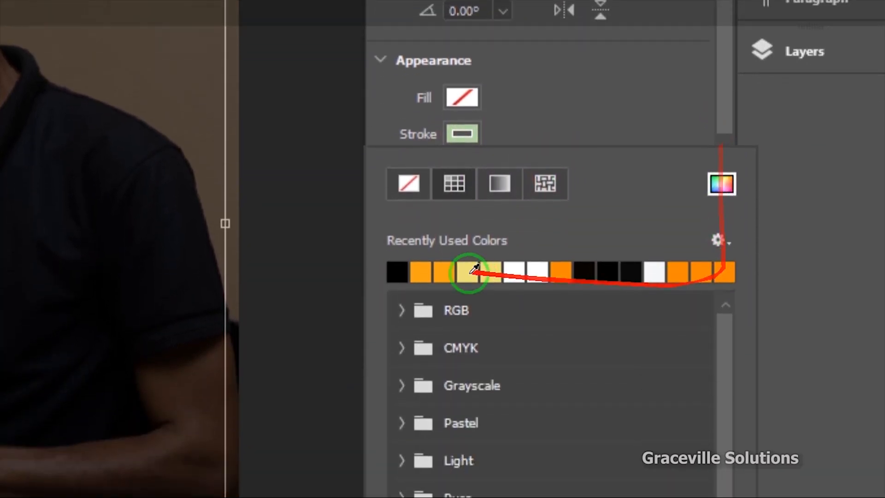
{"action": "left_click", "coordinate": [462, 263]}
{"action": "left_click", "coordinate": [462, 263]}
{"action": "left_click", "coordinate": [729, 249]}
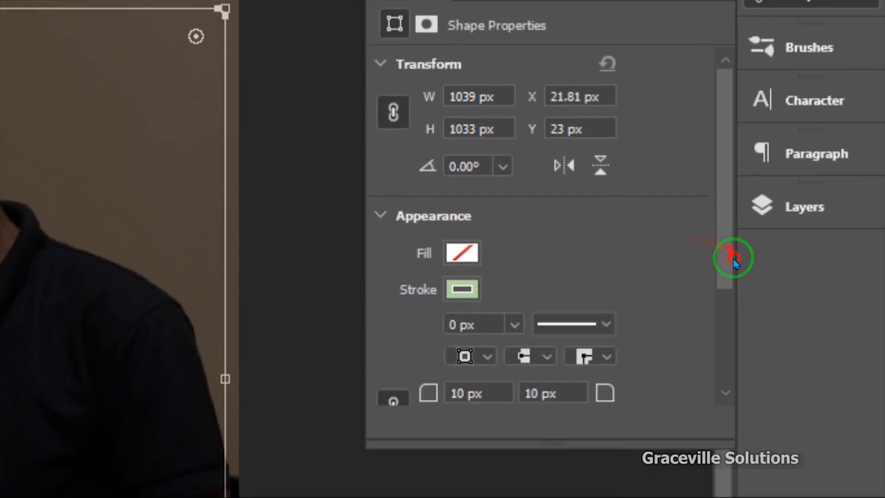
Set the unfilled rectangle's stroke width to 1 px and deselect it to check the frame on the canvas
{"action": "left_click_drag", "start_coordinate": [725, 269], "coordinate": [728, 316]}
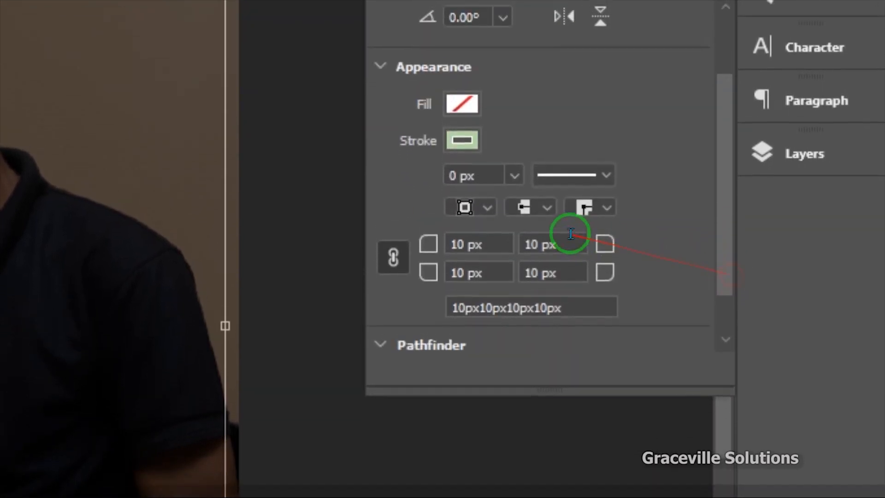
{"action": "left_click", "coordinate": [514, 194]}
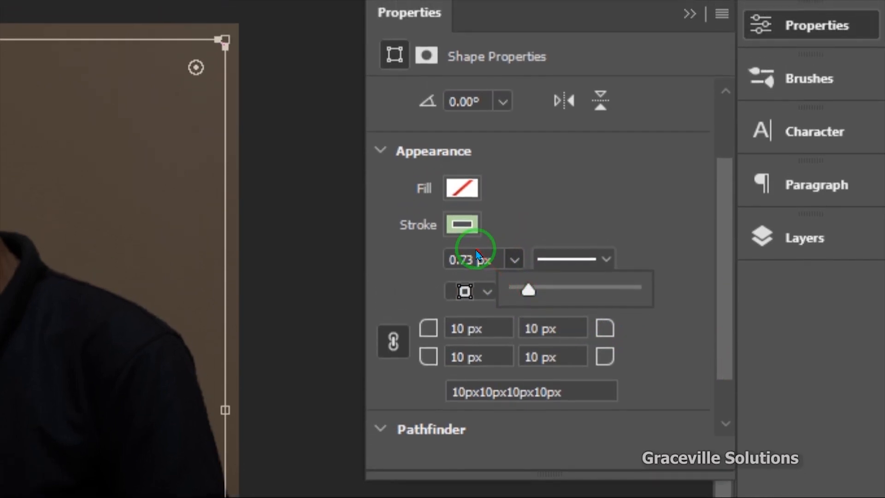
{"action": "left_click", "coordinate": [470, 218]}
{"action": "key", "text": "BackSpace"}
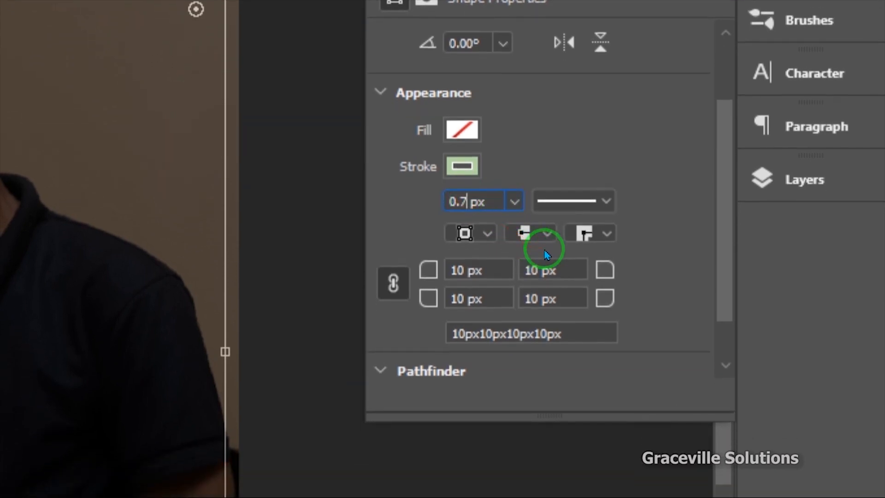
{"action": "type", "text": "1"}
{"action": "key", "text": "Return"}
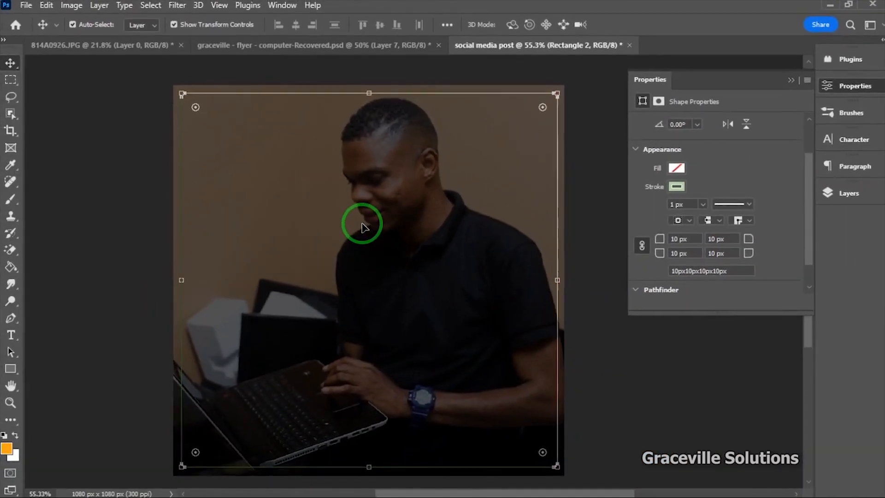
{"action": "scroll", "coordinate": [450, 251], "scroll_direction": "down", "scroll_amount": 4}
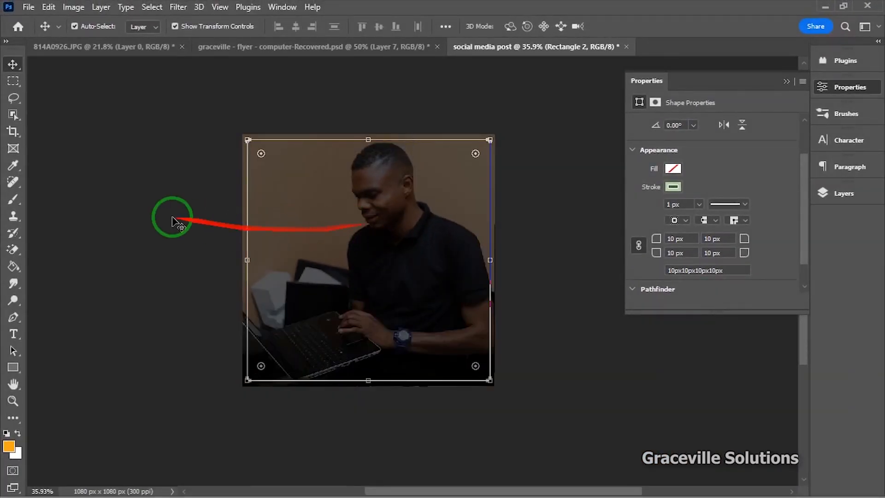
{"action": "left_click", "coordinate": [136, 204]}
{"action": "scroll", "coordinate": [136, 204], "scroll_direction": "up", "scroll_amount": 4}
{"action": "scroll", "coordinate": [137, 204], "scroll_direction": "down", "scroll_amount": 4}
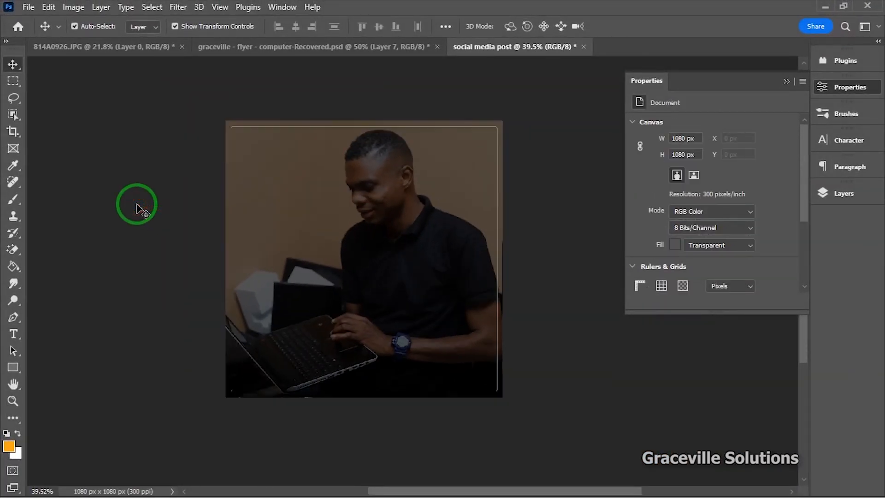
{"action": "scroll", "coordinate": [136, 204], "scroll_direction": "up", "scroll_amount": 1}
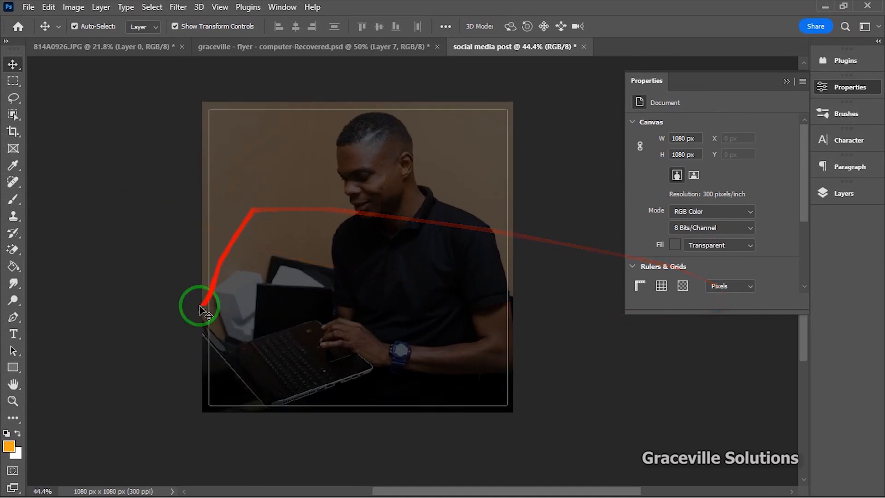
Select the Rectangle 2 layer again, give its stroke a thicker width, and deselect it to check the frame
{"action": "left_click", "coordinate": [843, 193]}
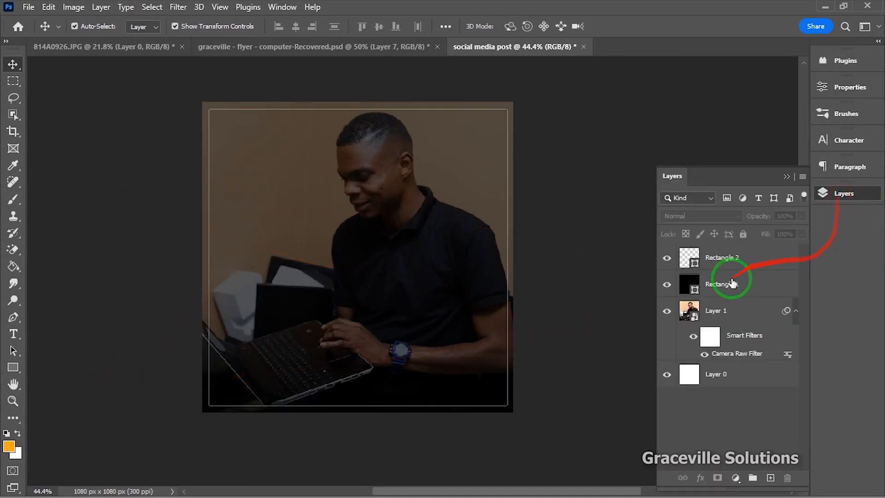
{"action": "left_click", "coordinate": [728, 257]}
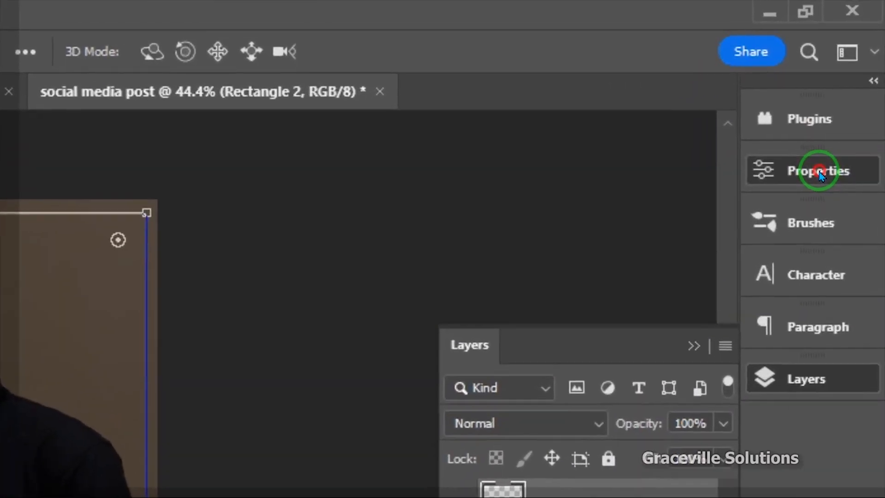
{"action": "left_click", "coordinate": [851, 88]}
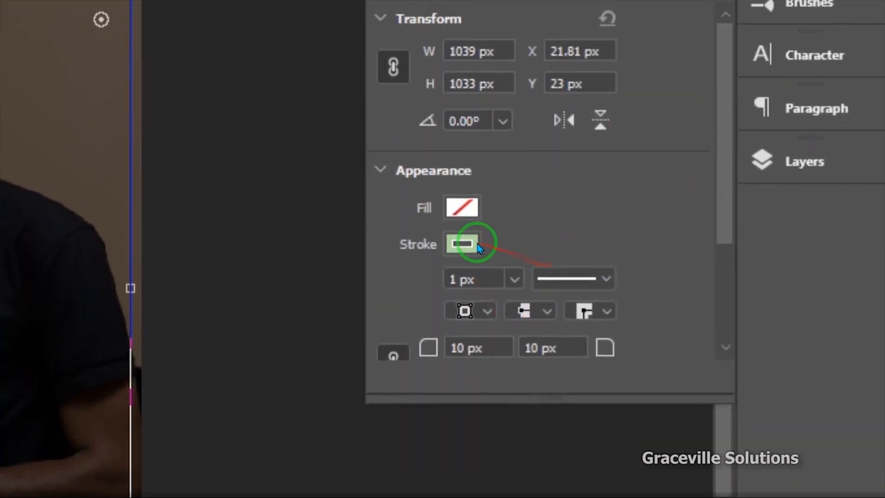
{"action": "left_click", "coordinate": [467, 189]}
{"action": "left_click", "coordinate": [627, 218]}
{"action": "left_click_drag", "start_coordinate": [727, 203], "coordinate": [728, 288]}
{"action": "left_click", "coordinate": [455, 125]}
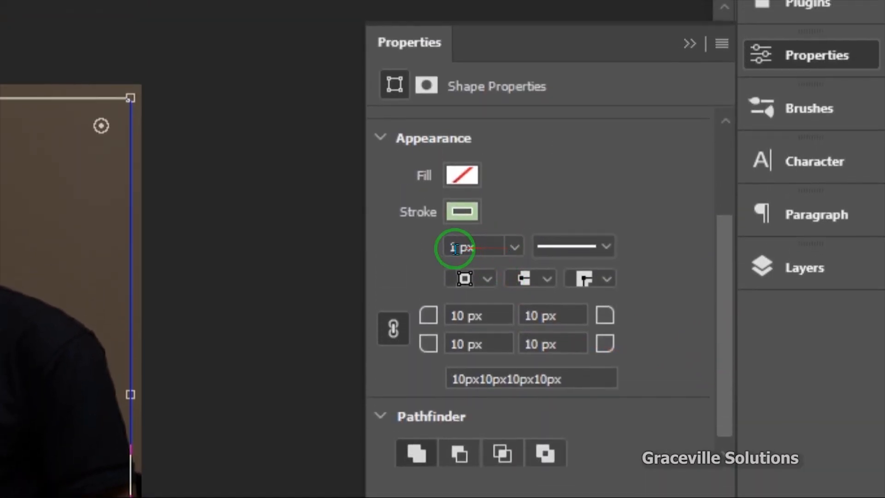
{"action": "key", "text": "Return"}
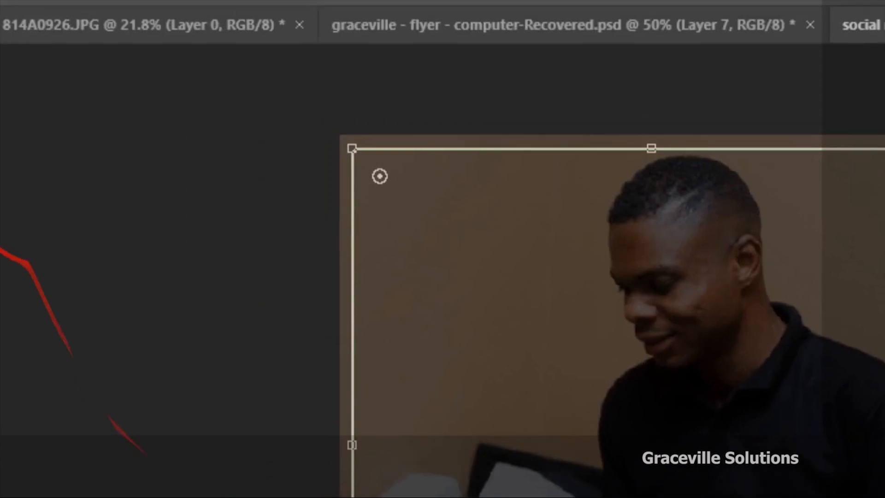
{"action": "left_click", "coordinate": [23, 125]}
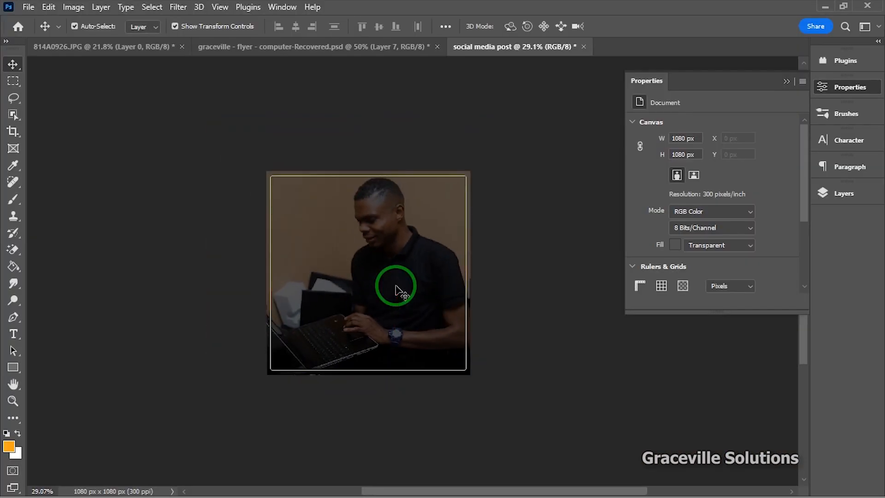
{"action": "scroll", "coordinate": [395, 293], "scroll_direction": "up", "scroll_amount": 3}
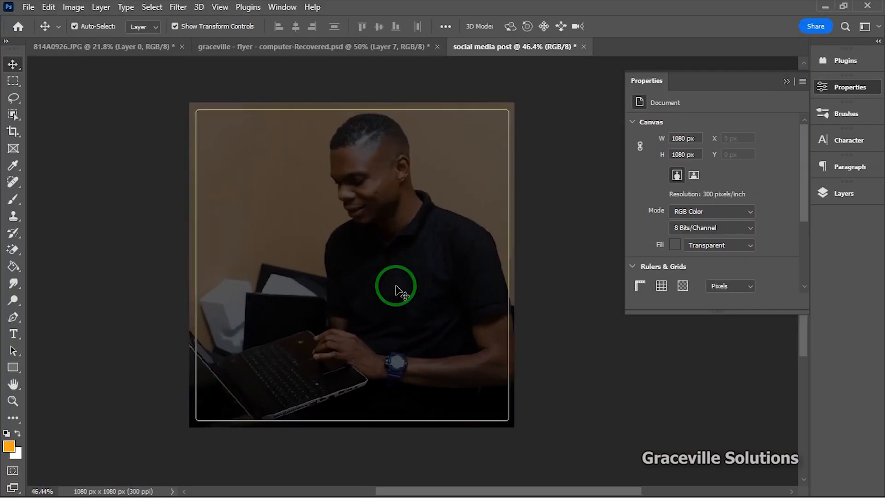
Add a layer mask to the Rectangle 2 frame layer
{"action": "left_click", "coordinate": [839, 194]}
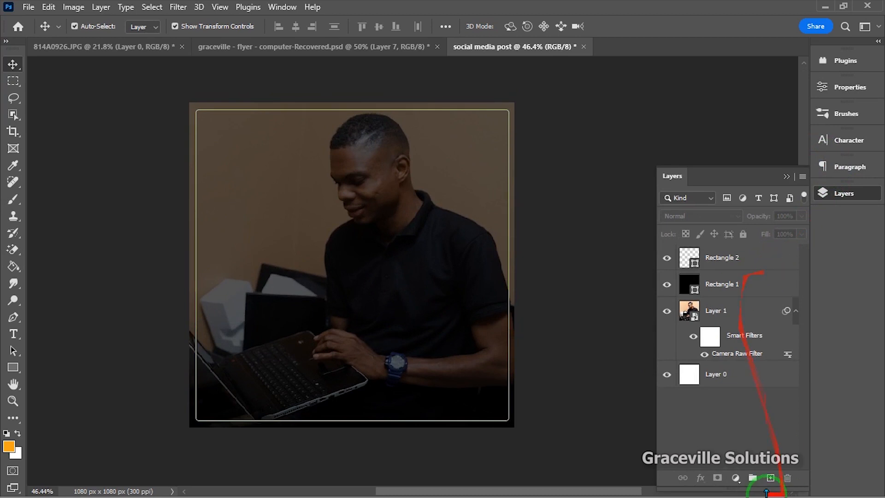
{"action": "left_click", "coordinate": [734, 261]}
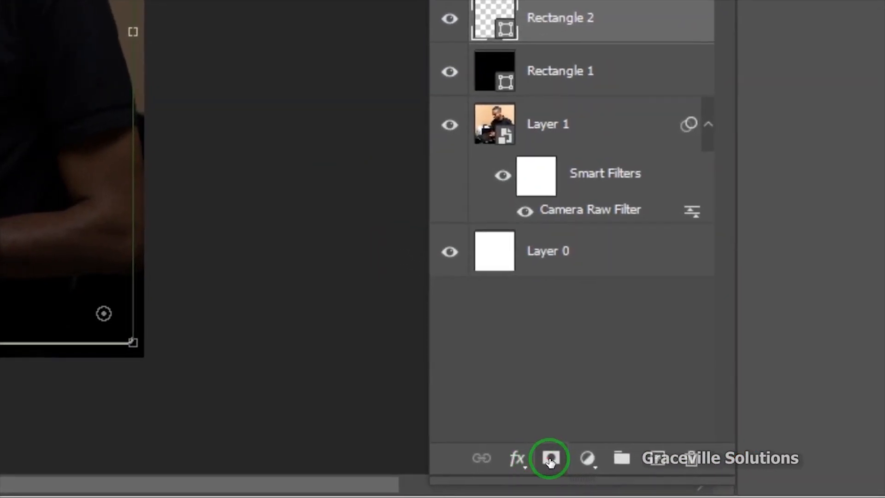
{"action": "left_click", "coordinate": [551, 459]}
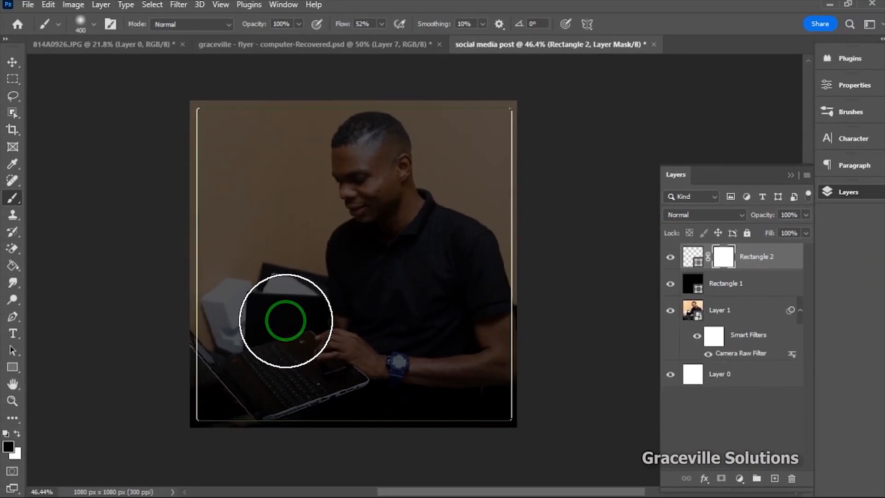
Paint black on the frame's mask with a soft 90 px brush to hide the bottom line where it crosses the laptop's corner
{"action": "scroll", "coordinate": [310, 356], "scroll_direction": "up", "scroll_amount": 2}
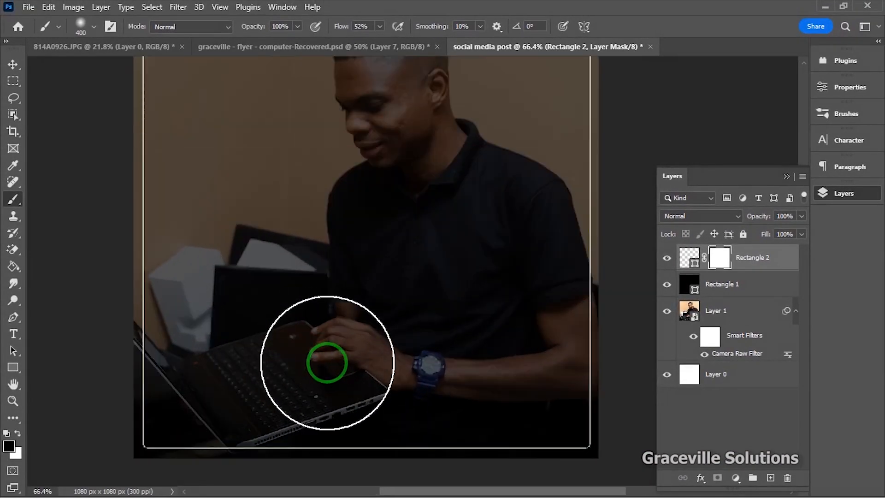
{"action": "key", "text": "bracketleft"}
{"action": "key", "text": "bracketleft"}
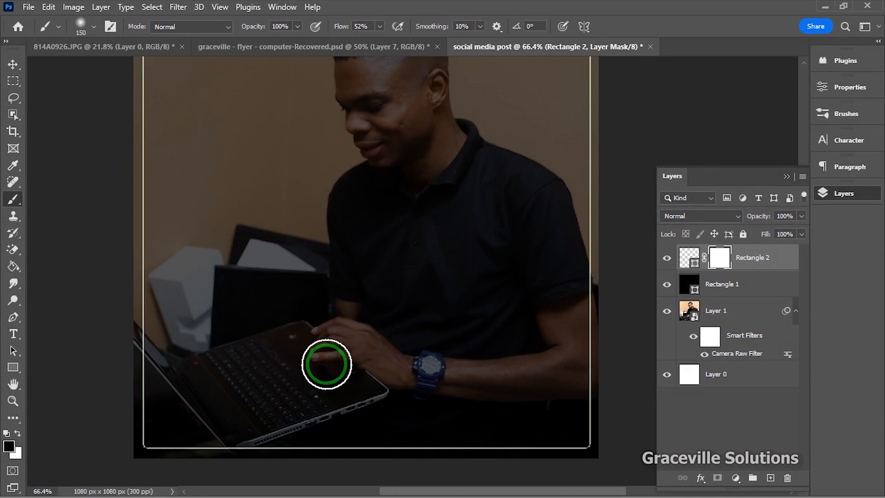
{"action": "scroll", "coordinate": [325, 366], "scroll_direction": "up", "scroll_amount": 3}
{"action": "left_click_drag", "start_coordinate": [324, 367], "coordinate": [362, 251]}
{"action": "scroll", "coordinate": [293, 332], "scroll_direction": "up", "scroll_amount": 2}
{"action": "scroll", "coordinate": [292, 333], "scroll_direction": "up", "scroll_amount": 1}
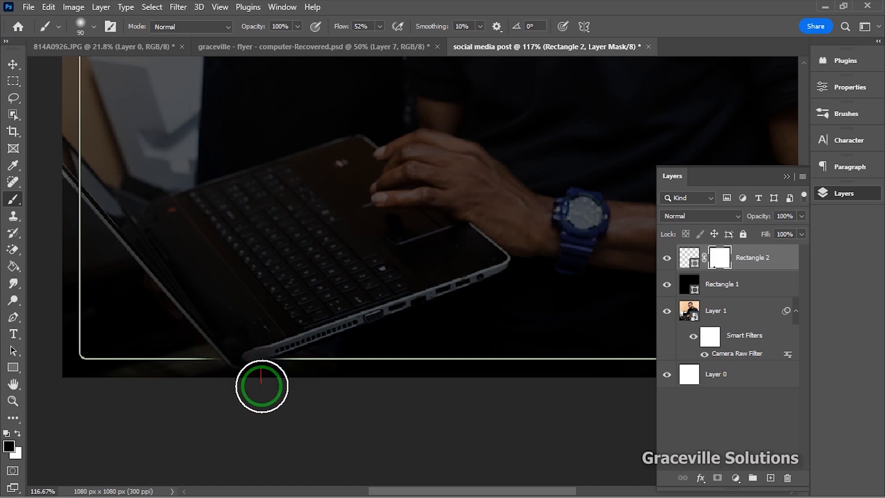
{"action": "scroll", "coordinate": [238, 308], "scroll_direction": "down", "scroll_amount": 2}
{"action": "scroll", "coordinate": [238, 305], "scroll_direction": "down", "scroll_amount": 1}
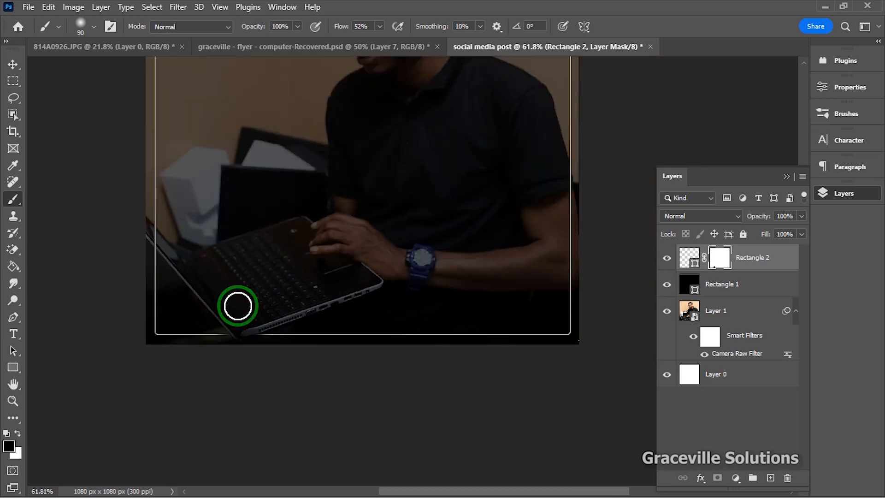
{"action": "scroll", "coordinate": [256, 313], "scroll_direction": "down", "scroll_amount": 1}
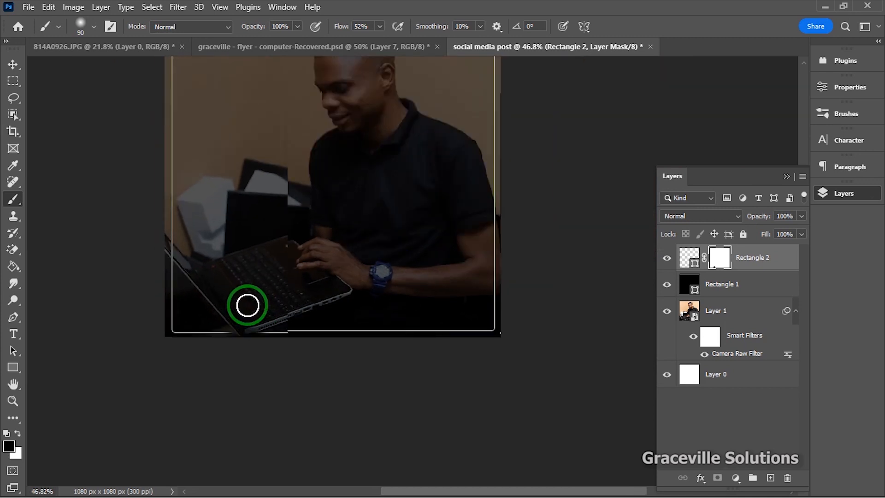
Paint black on the frame's mask to hide the left line where it crosses the laptop screen
{"action": "scroll", "coordinate": [246, 302], "scroll_direction": "up", "scroll_amount": 1}
{"action": "scroll", "coordinate": [247, 302], "scroll_direction": "up", "scroll_amount": 2}
{"action": "scroll", "coordinate": [249, 300], "scroll_direction": "down", "scroll_amount": 1}
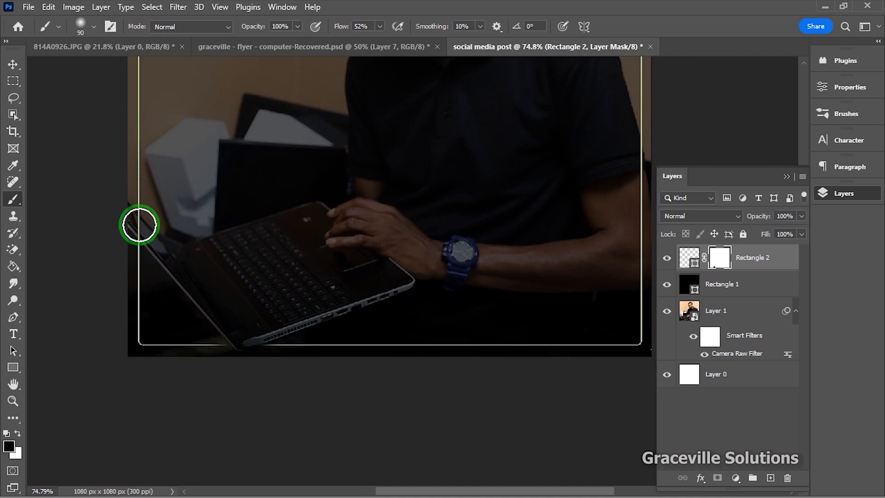
{"action": "scroll", "coordinate": [139, 225], "scroll_direction": "up", "scroll_amount": 2}
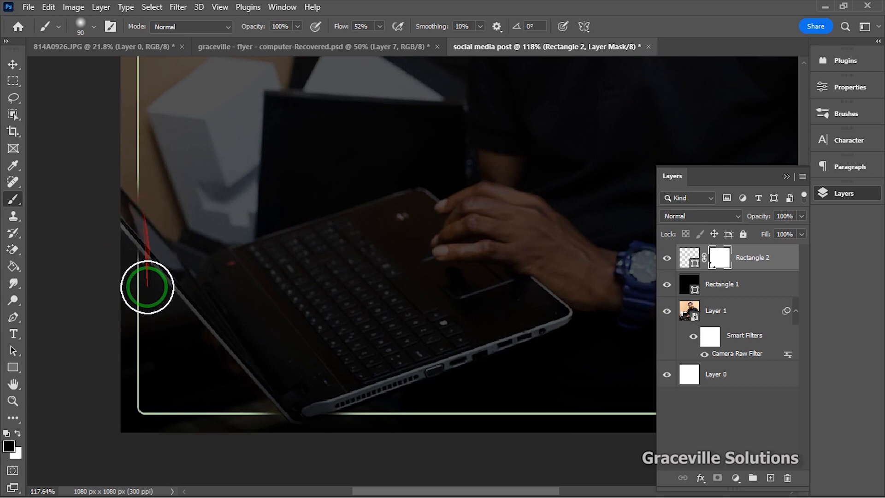
{"action": "scroll", "coordinate": [186, 306], "scroll_direction": "down", "scroll_amount": 3}
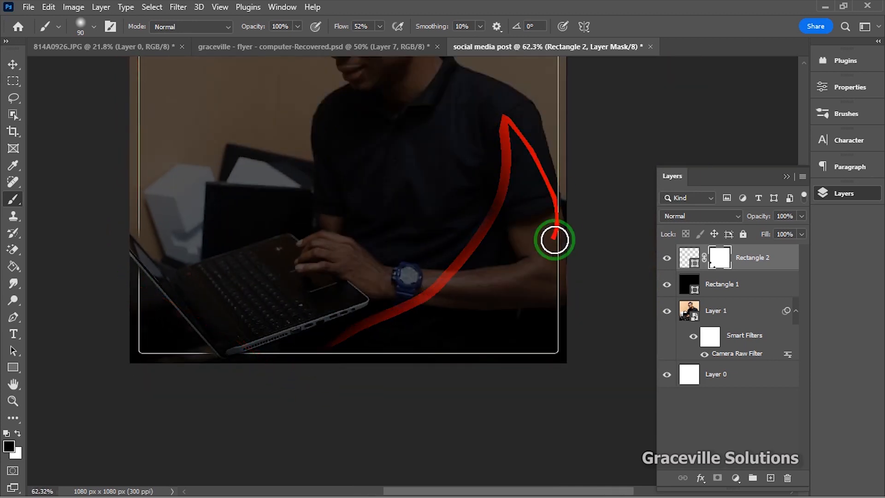
Paint black on the frame's mask to hide the right line over the man's sleeve and elbow, and switch to the Move tool
{"action": "scroll", "coordinate": [555, 239], "scroll_direction": "up", "scroll_amount": 3}
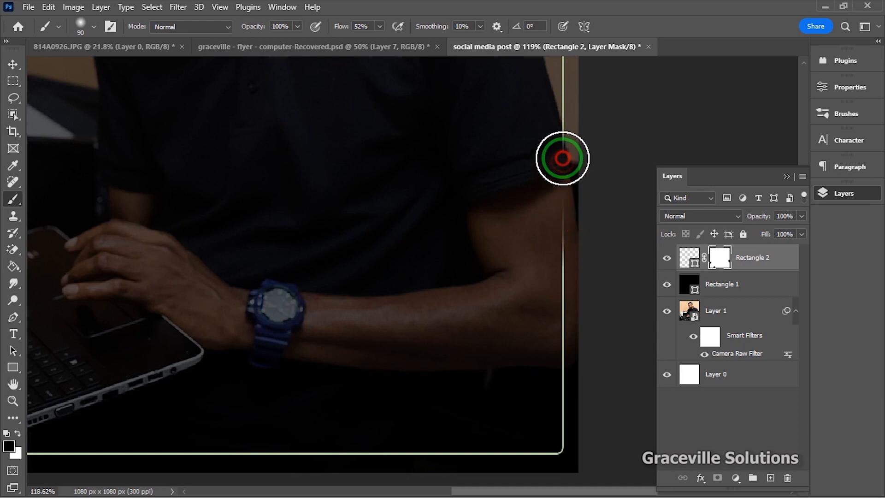
{"action": "mouse_move", "coordinate": [562, 158]}
{"action": "left_mouse_down"}
{"action": "mouse_move", "coordinate": [558, 239]}
{"action": "mouse_move", "coordinate": [557, 231]}
{"action": "mouse_move", "coordinate": [569, 283]}
{"action": "mouse_move", "coordinate": [556, 245]}
{"action": "mouse_move", "coordinate": [553, 256]}
{"action": "mouse_move", "coordinate": [565, 356]}
{"action": "mouse_move", "coordinate": [525, 134]}
{"action": "mouse_move", "coordinate": [574, 162]}
{"action": "left_mouse_up"}
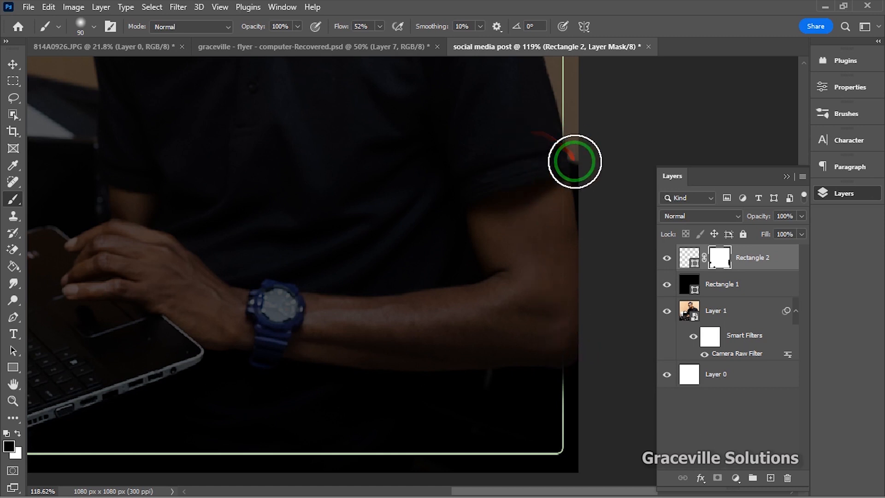
{"action": "scroll", "coordinate": [480, 263], "scroll_direction": "down", "scroll_amount": 5}
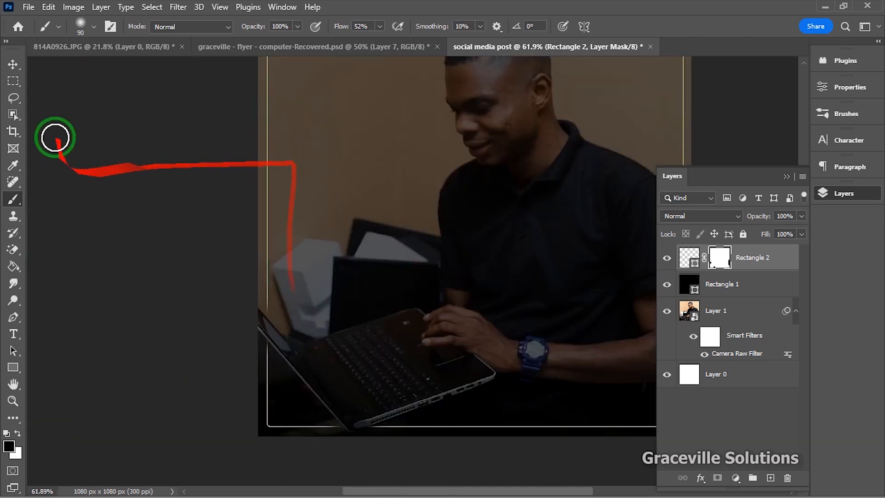
{"action": "left_click", "coordinate": [13, 62]}
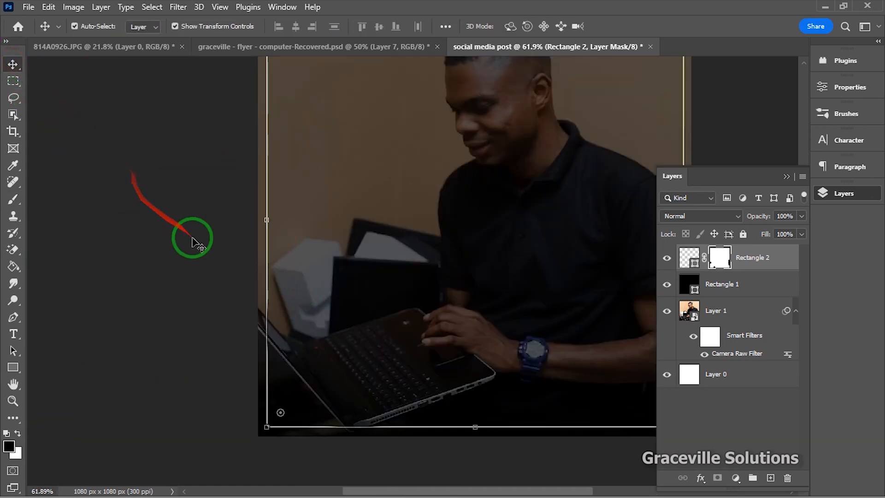
Group the Rectangle 2 and Rectangle 1 layers and name the group "rectangle"
{"action": "scroll", "coordinate": [193, 237], "scroll_direction": "down", "scroll_amount": 5}
{"action": "left_click_drag", "start_coordinate": [404, 232], "coordinate": [362, 267]}
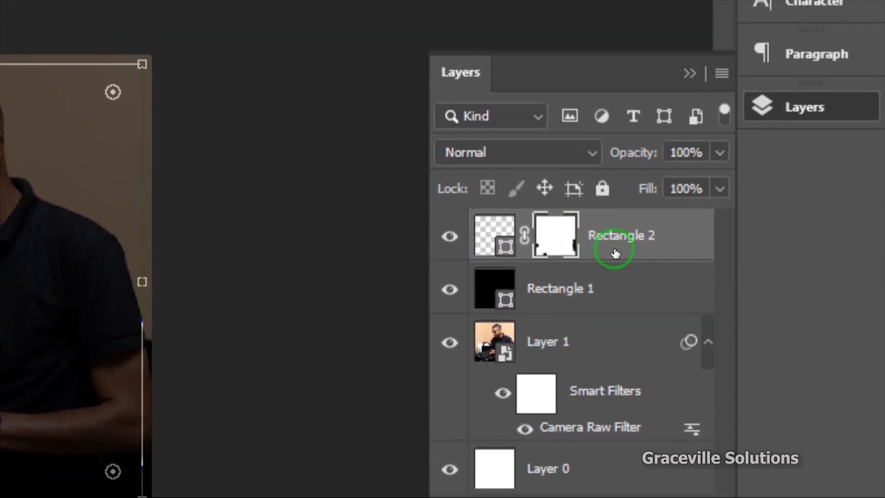
{"action": "left_click", "coordinate": [605, 294]}
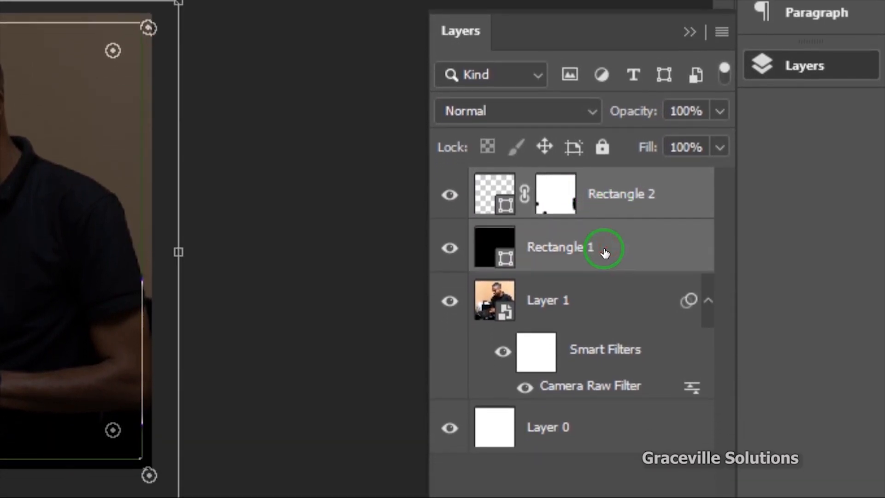
{"action": "key", "text": "ctrl+g"}
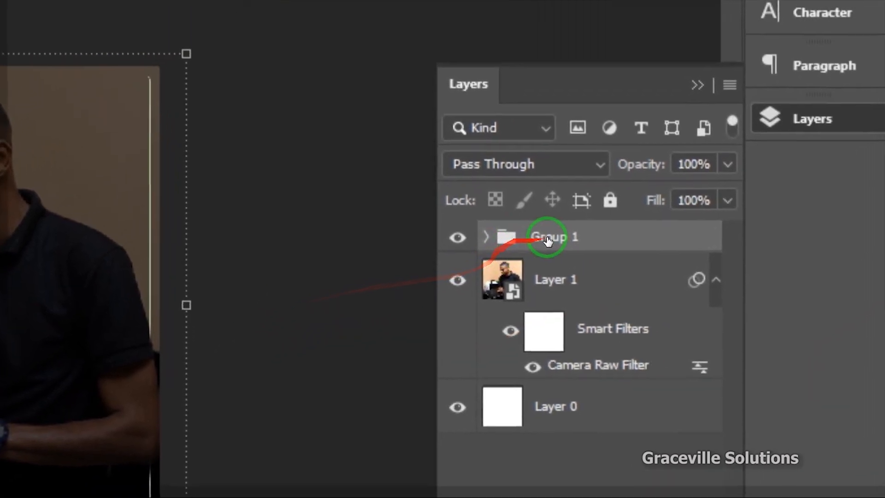
{"action": "double_click", "coordinate": [541, 183]}
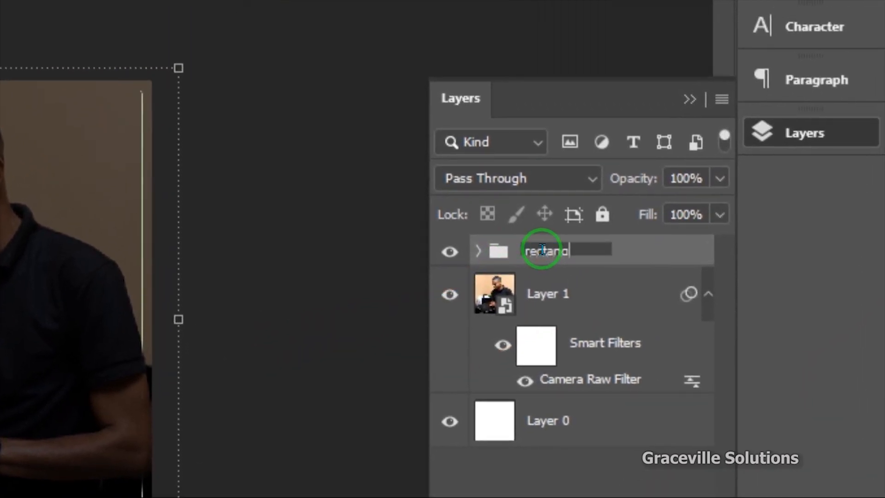
{"action": "type", "text": "rectangle"}
Group Layer 1 and Layer 0, name the group "background", and deselect it to check the whole post
{"action": "left_click", "coordinate": [530, 295]}
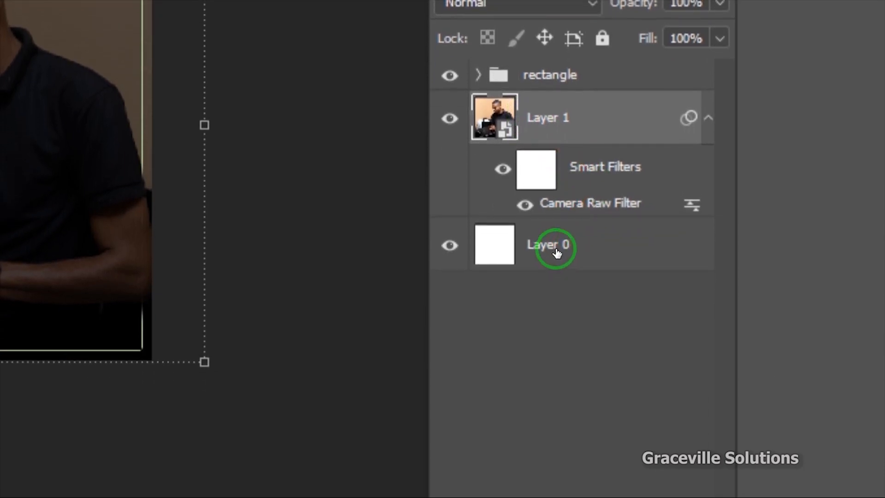
{"action": "left_click", "coordinate": [556, 252], "text": "shift"}
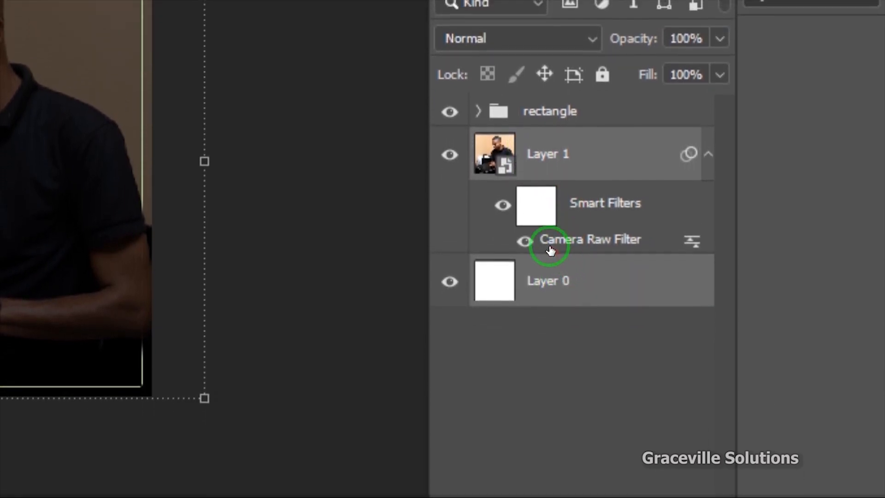
{"action": "key", "text": "ctrl+g"}
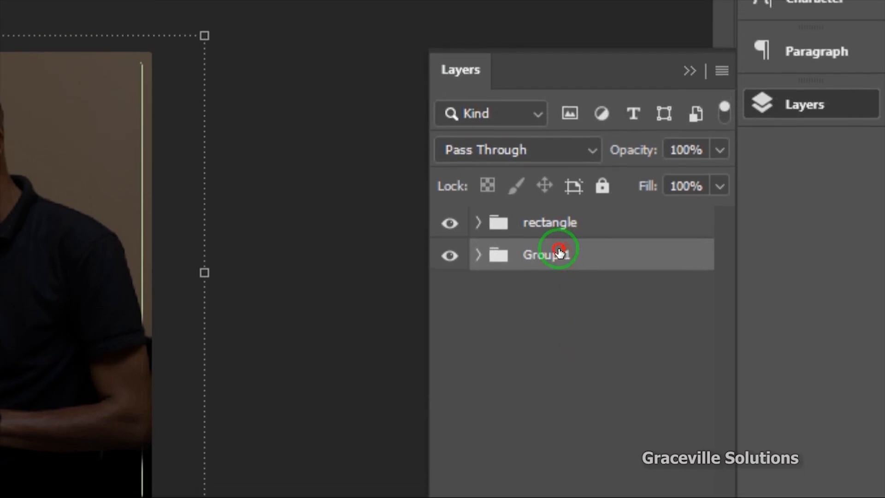
{"action": "double_click", "coordinate": [559, 145]}
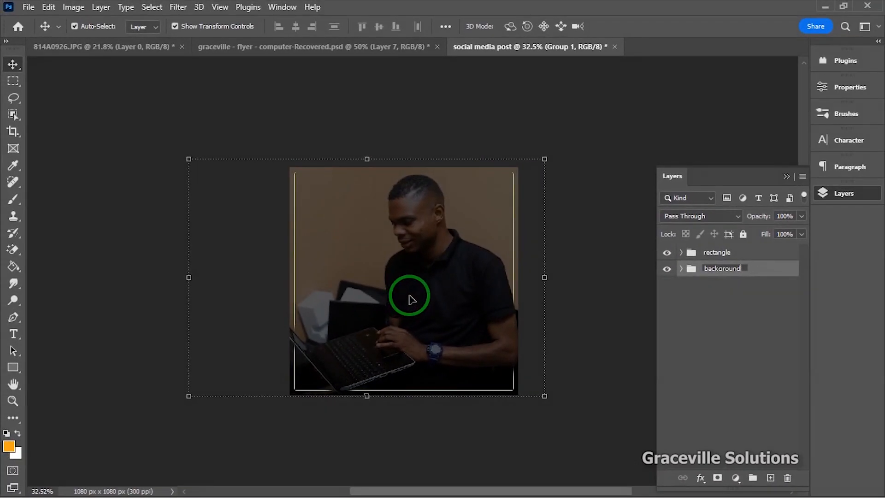
{"action": "left_click", "coordinate": [146, 236]}
{"action": "scroll", "coordinate": [145, 236], "scroll_direction": "up", "scroll_amount": 4}
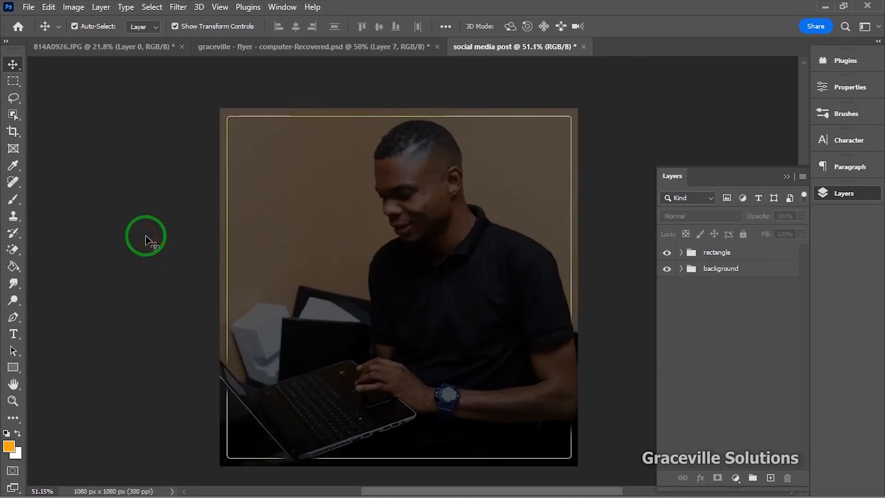
{"action": "scroll", "coordinate": [147, 239], "scroll_direction": "down", "scroll_amount": 3}
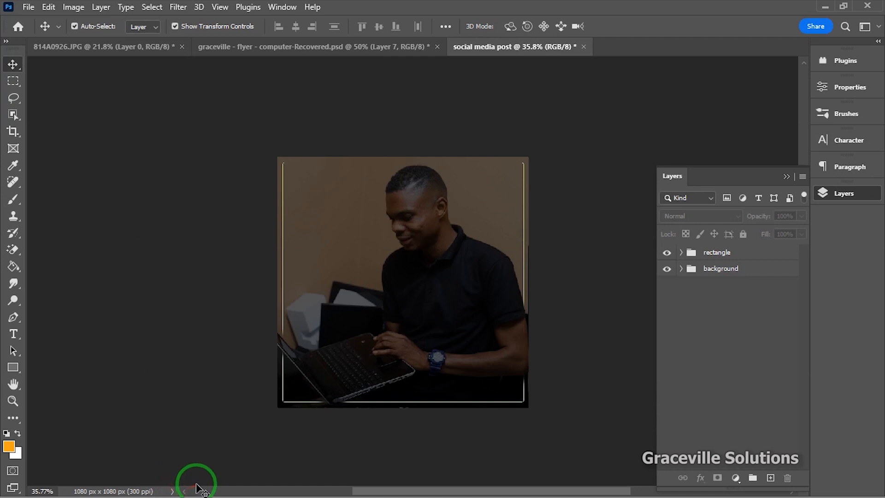
Switch to the New folder window in File Explorer and open the "just logo" image in Photoshop
{"action": "key", "text": "super"}
{"action": "mouse_move", "coordinate": [252, 483]}
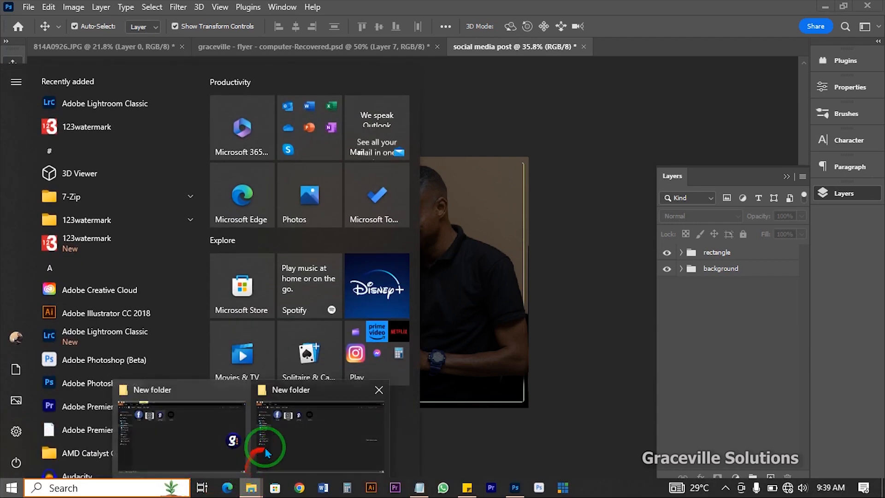
{"action": "left_click", "coordinate": [306, 421]}
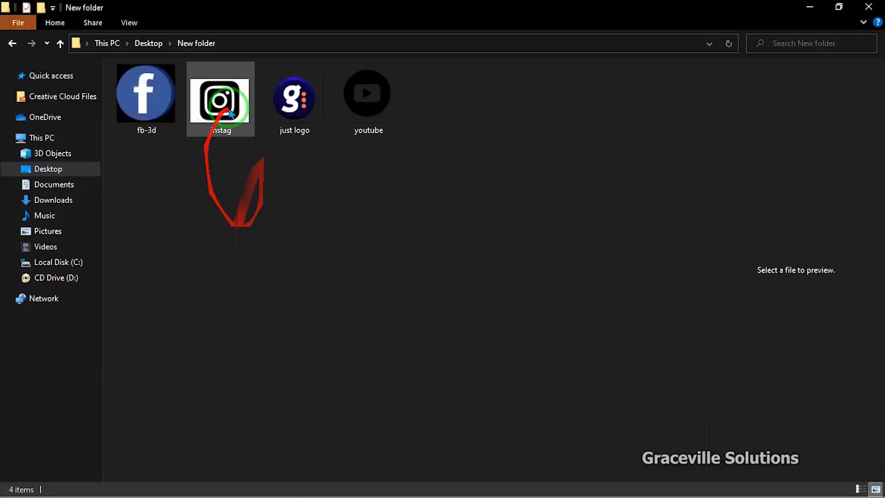
{"action": "left_click", "coordinate": [294, 115]}
{"action": "right_click", "coordinate": [294, 116]}
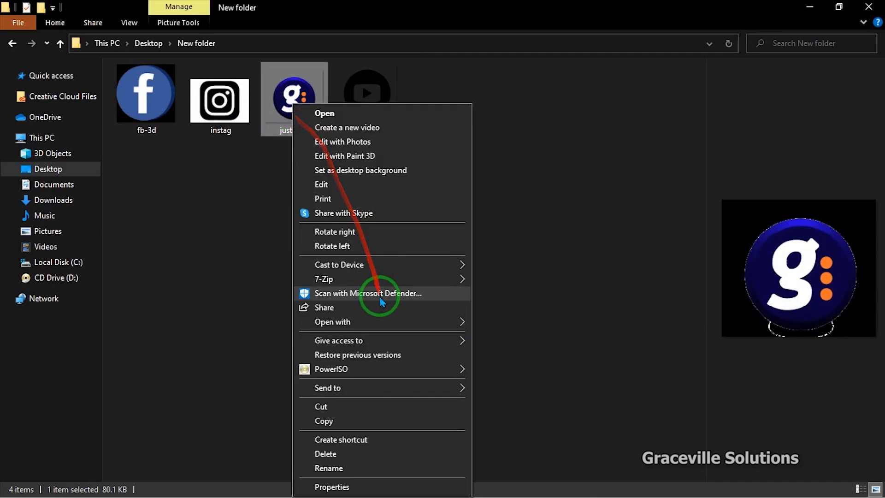
{"action": "mouse_move", "coordinate": [379, 321]}
{"action": "left_click", "coordinate": [524, 352]}
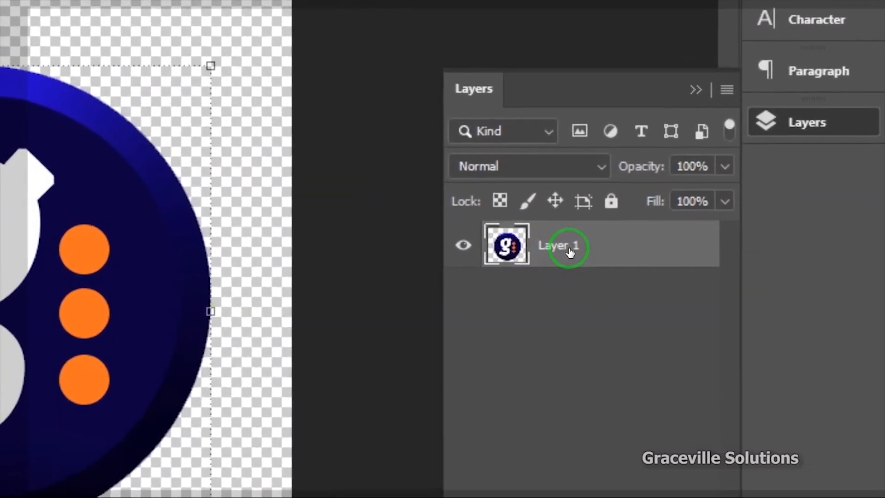
Convert the logo's Layer 1 to a smart object and scale it down proportionally to 42.32%
{"action": "right_click", "coordinate": [723, 263]}
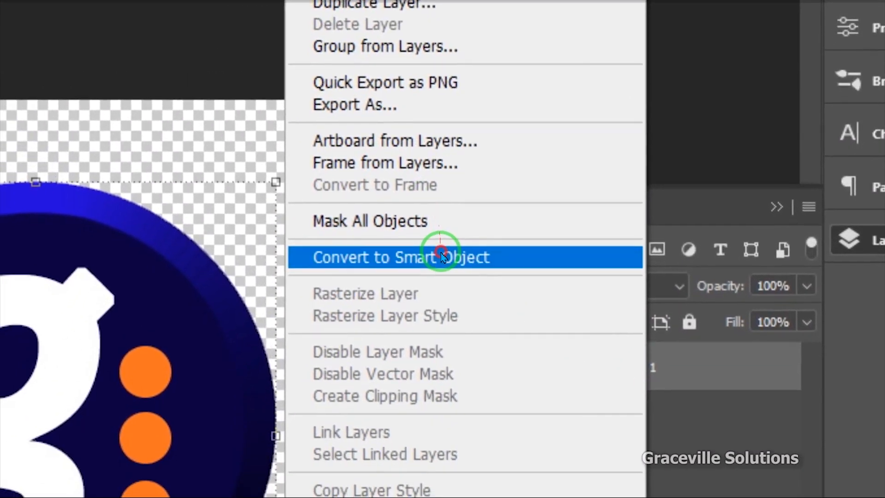
{"action": "left_click", "coordinate": [408, 247]}
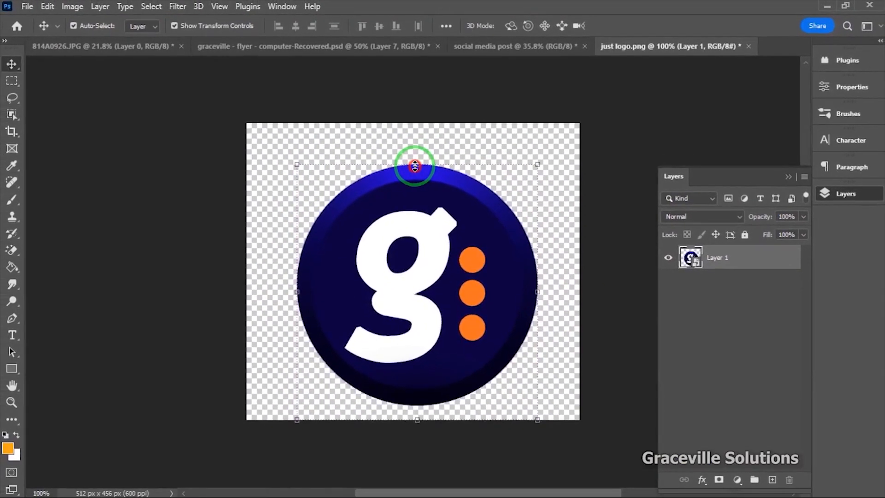
{"action": "left_click_drag", "start_coordinate": [414, 165], "coordinate": [428, 312]}
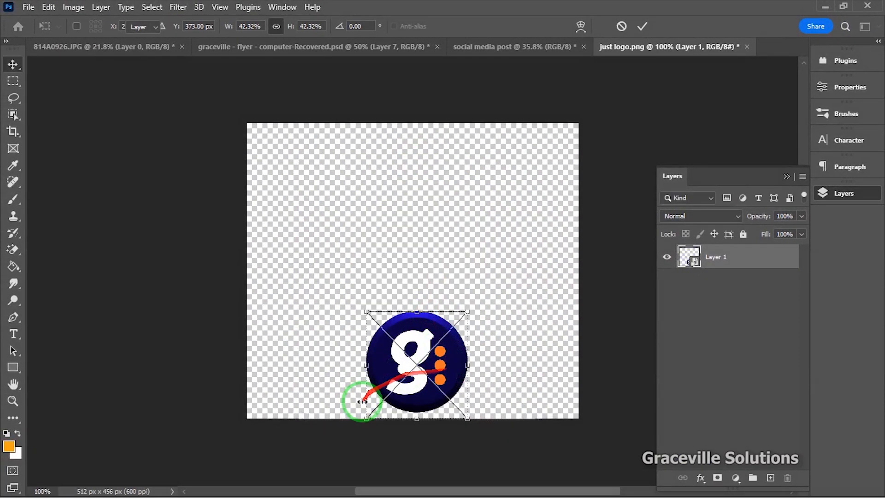
{"action": "key", "text": "Return"}
Bring the logo into the social media post, shrink it further in the photo's upper-left area, and deselect it
{"action": "left_click_drag", "start_coordinate": [417, 382], "coordinate": [328, 203]}
{"action": "scroll", "coordinate": [328, 203], "scroll_direction": "up", "scroll_amount": 3}
{"action": "key", "text": "ctrl+t"}
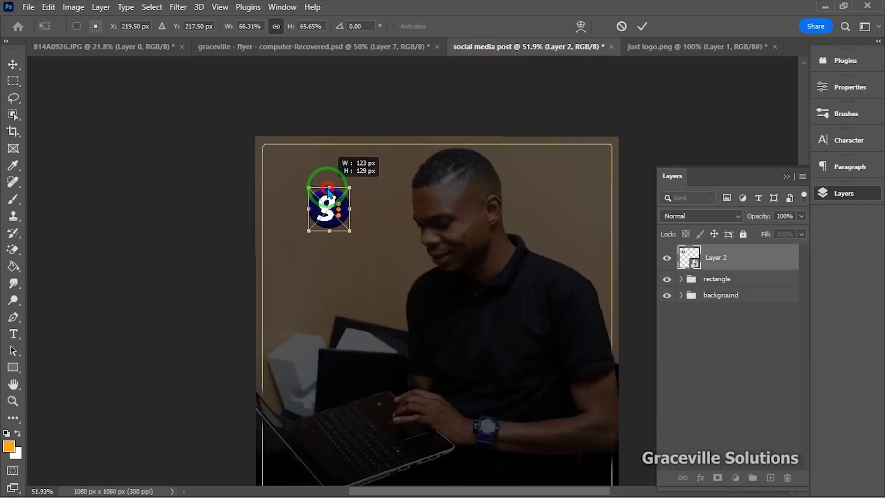
{"action": "left_click", "coordinate": [644, 27]}
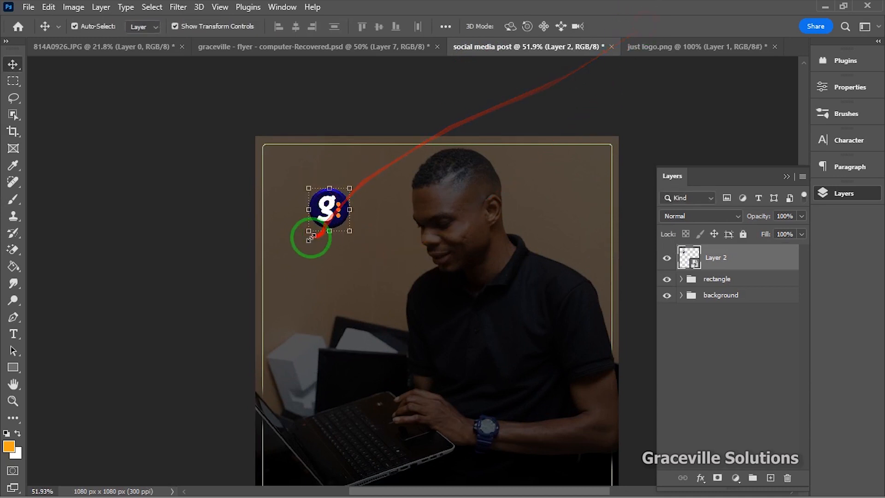
{"action": "left_click", "coordinate": [185, 211]}
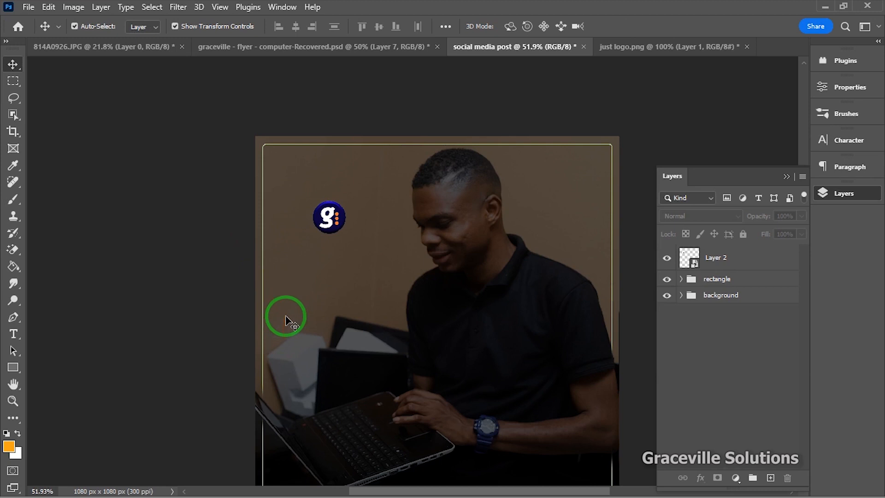
Switch to the Notepad notes, select the first line "graceville solutions", and return to the post
{"action": "key", "text": "super"}
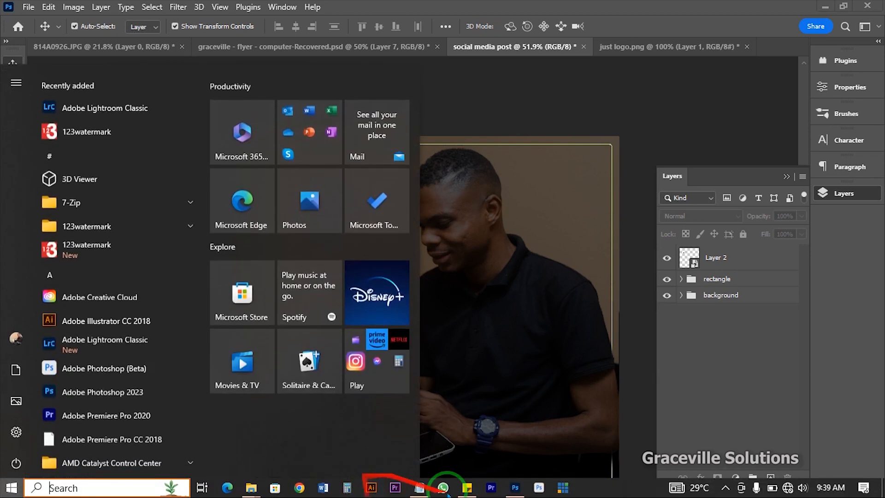
{"action": "left_click", "coordinate": [421, 487]}
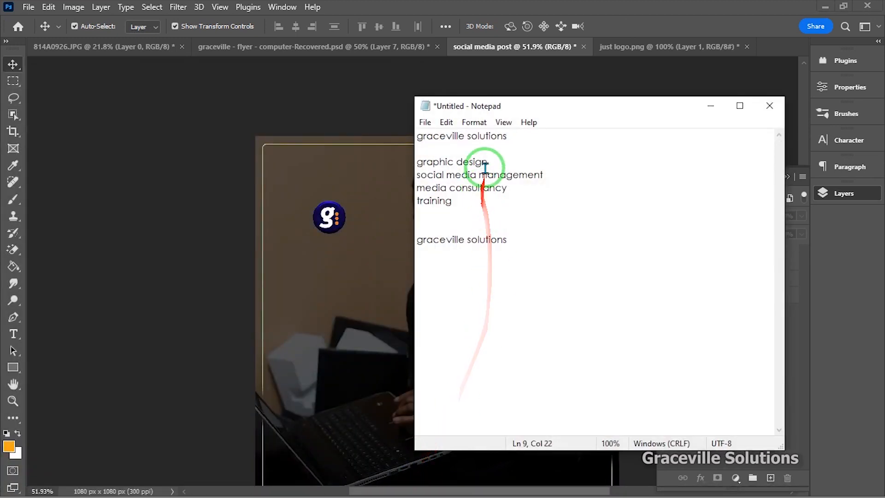
{"action": "left_click_drag", "start_coordinate": [465, 134], "coordinate": [429, 134]}
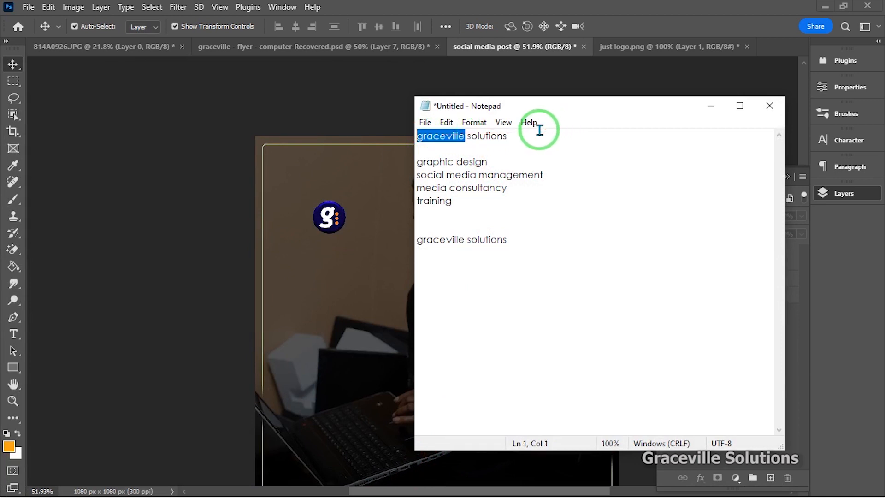
{"action": "left_click_drag", "start_coordinate": [539, 130], "coordinate": [411, 128]}
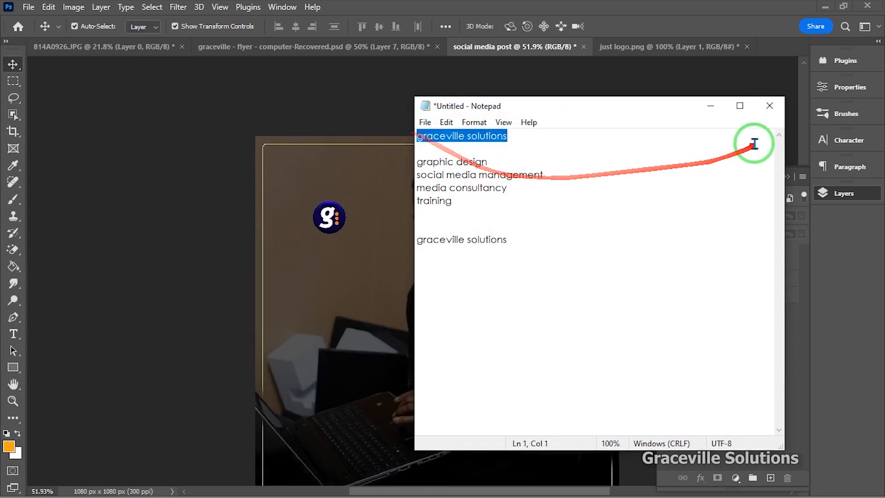
{"action": "left_click", "coordinate": [710, 105]}
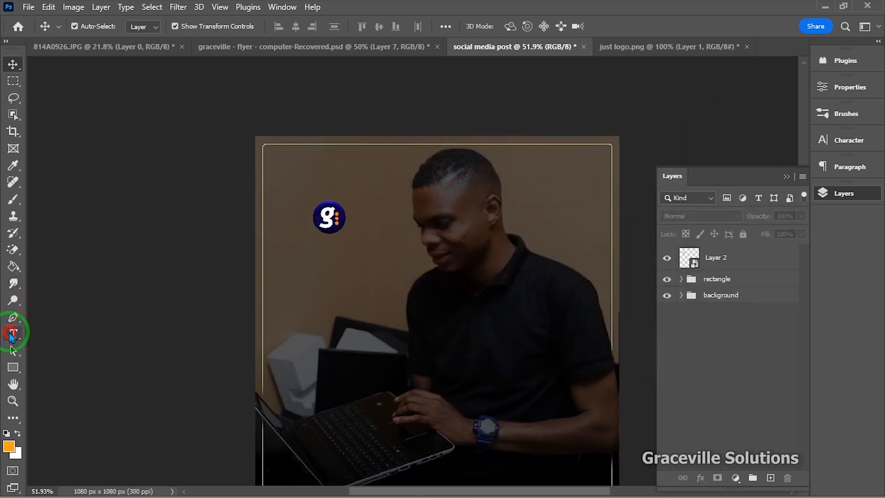
Add a horizontal text line reading "graceville" just below the logo in 12 pt Montserrat Regular
{"action": "left_click", "coordinate": [13, 333]}
{"action": "left_click", "coordinate": [330, 261]}
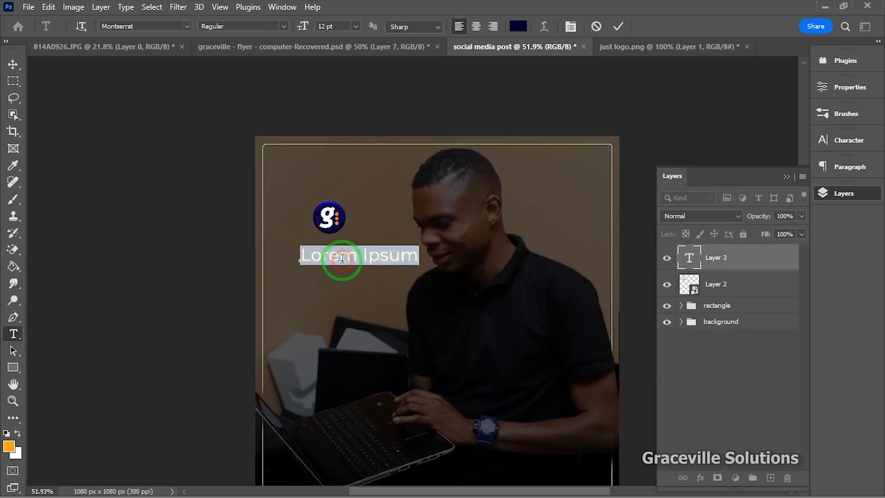
{"action": "left_click", "coordinate": [342, 258]}
{"action": "key", "text": "ctrl+a"}
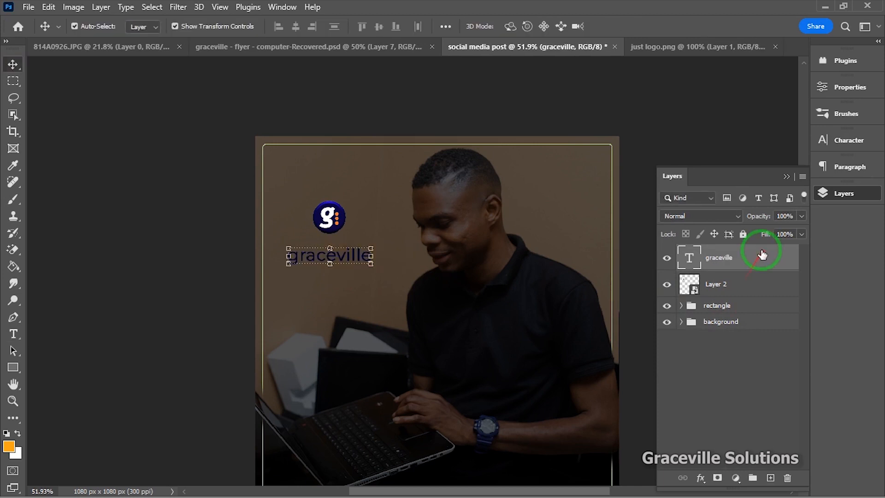
Recolor the "graceville" text to white (ffffff)
{"action": "double_click", "coordinate": [692, 263]}
{"action": "left_click", "coordinate": [517, 26]}
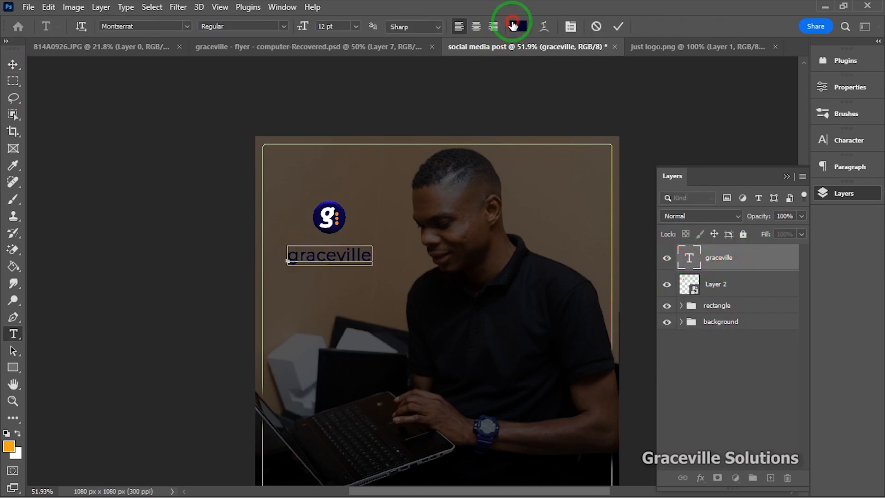
{"action": "left_click_drag", "start_coordinate": [490, 204], "coordinate": [480, 195]}
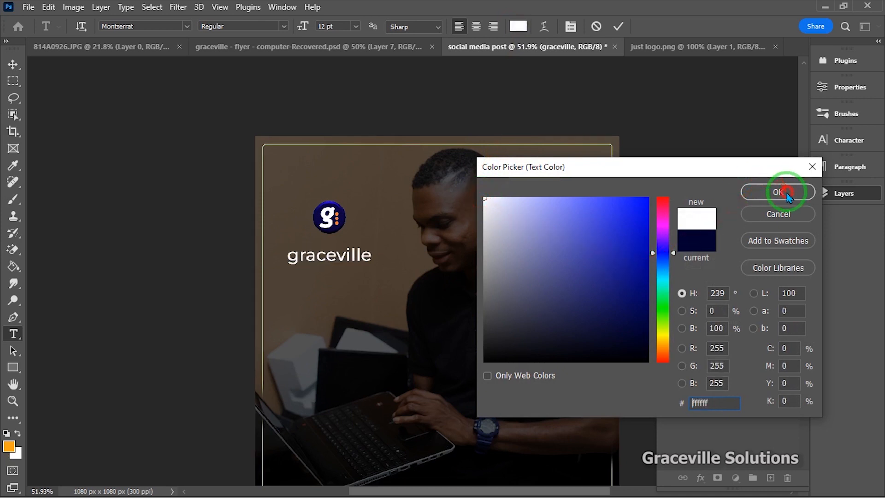
{"action": "left_click", "coordinate": [754, 192]}
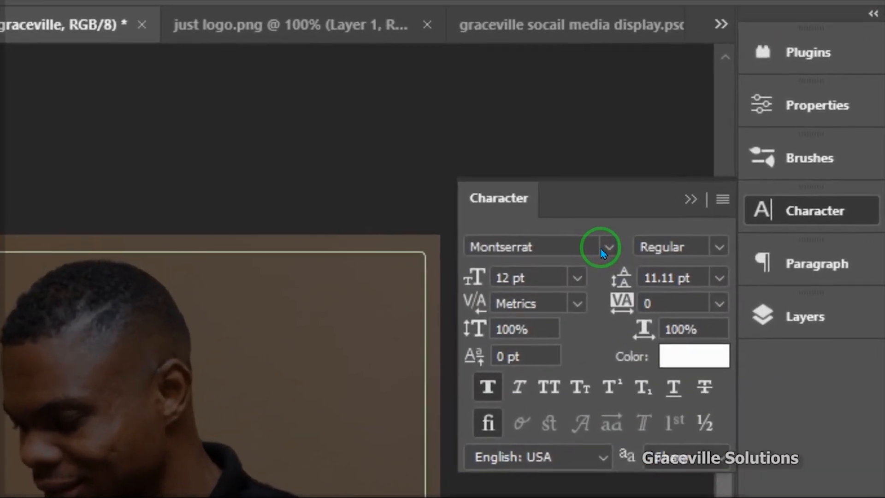
Change the "graceville" text's font to Quaker FREE Regular and scale it up proportionally to about 14 pt beneath the logo
{"action": "left_click", "coordinate": [740, 158]}
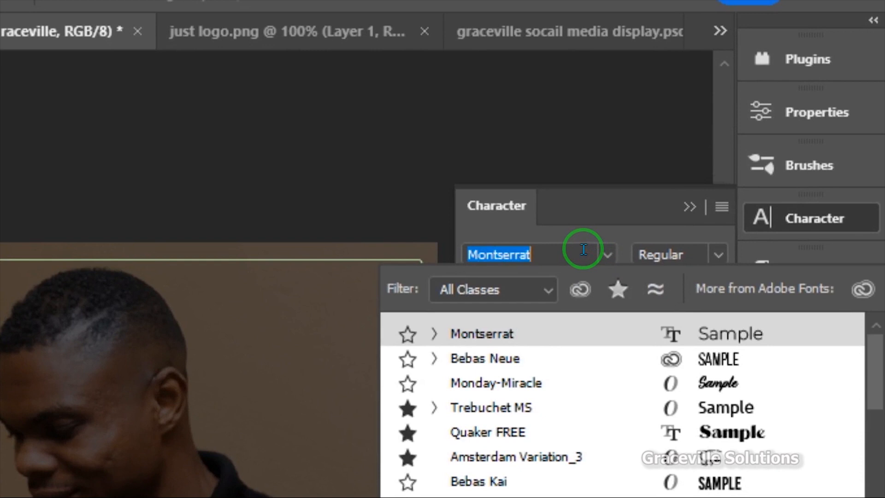
{"action": "type", "text": "qua"}
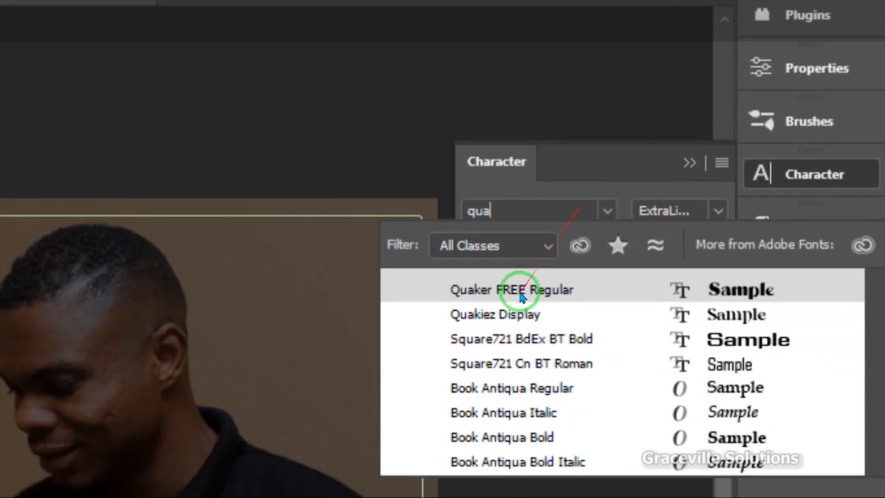
{"action": "left_click", "coordinate": [518, 333]}
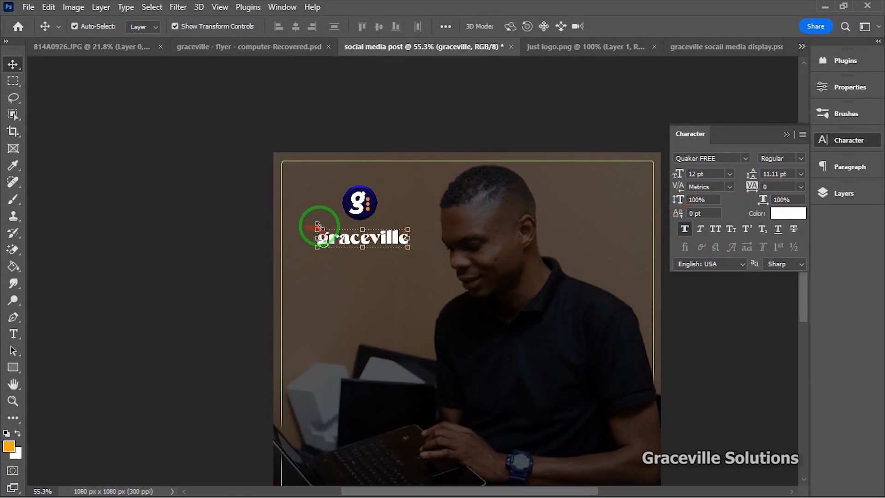
{"action": "left_click_drag", "start_coordinate": [316, 229], "coordinate": [307, 225]}
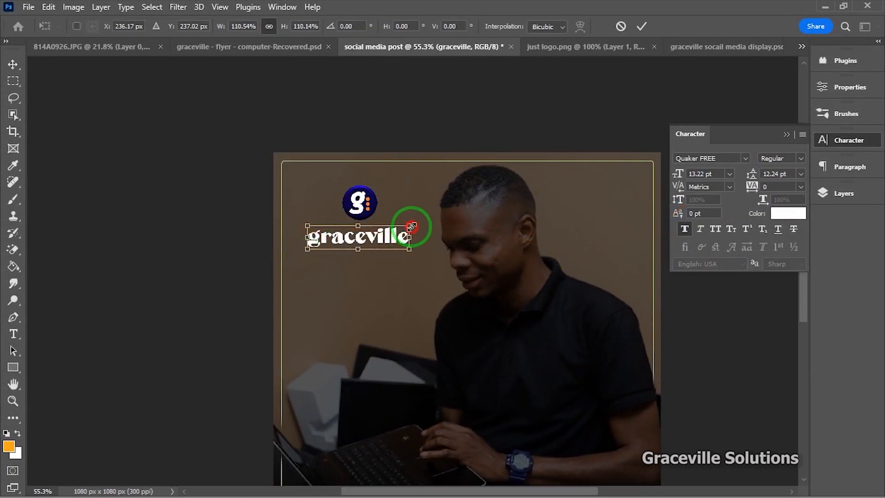
{"action": "left_click", "coordinate": [642, 27]}
{"action": "scroll", "coordinate": [437, 194], "scroll_direction": "up", "scroll_amount": 2}
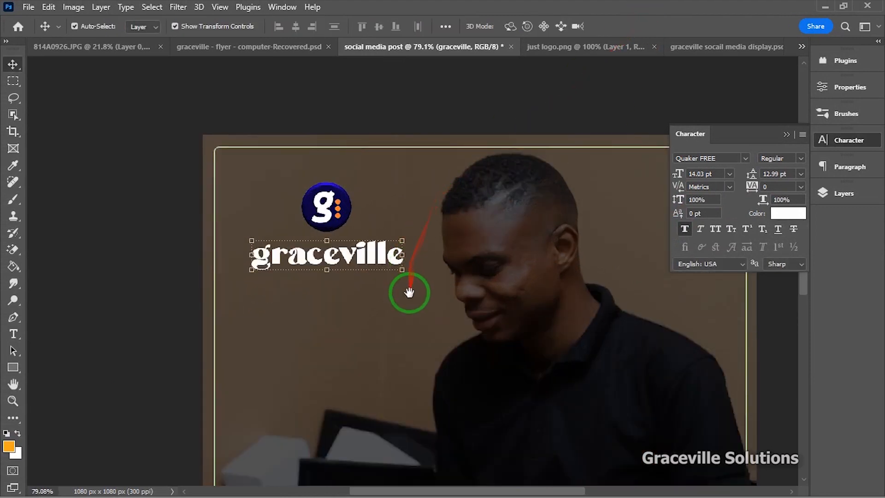
Duplicate the "graceville" text directly below the original, change the copy to read "solutions", and deselect it
{"action": "left_click_drag", "start_coordinate": [409, 293], "coordinate": [395, 153]}
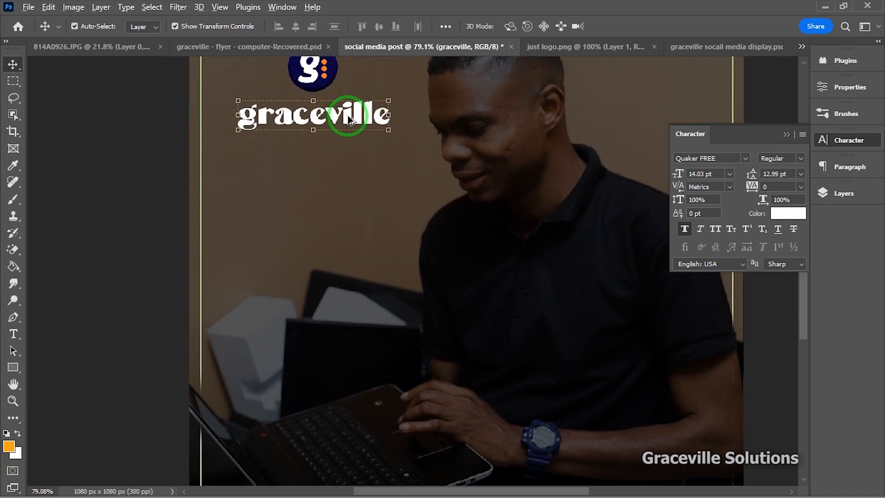
{"action": "left_click_drag", "start_coordinate": [349, 118], "coordinate": [353, 144]}
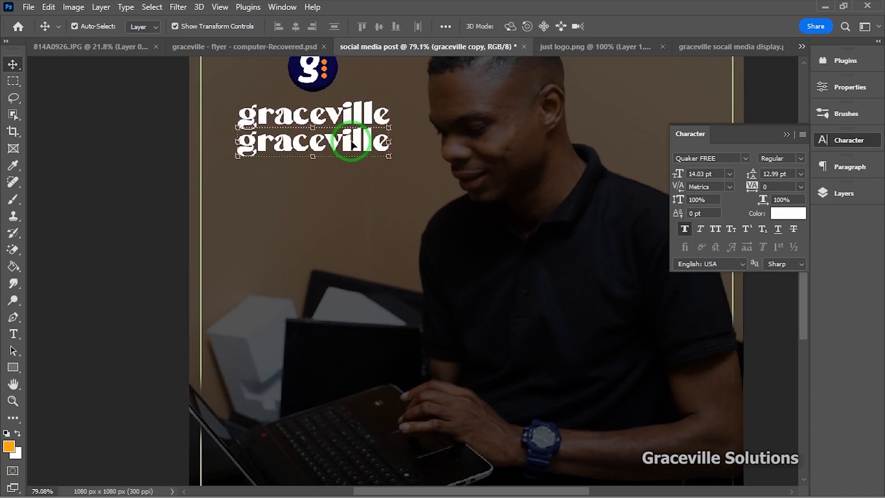
{"action": "double_click", "coordinate": [352, 143]}
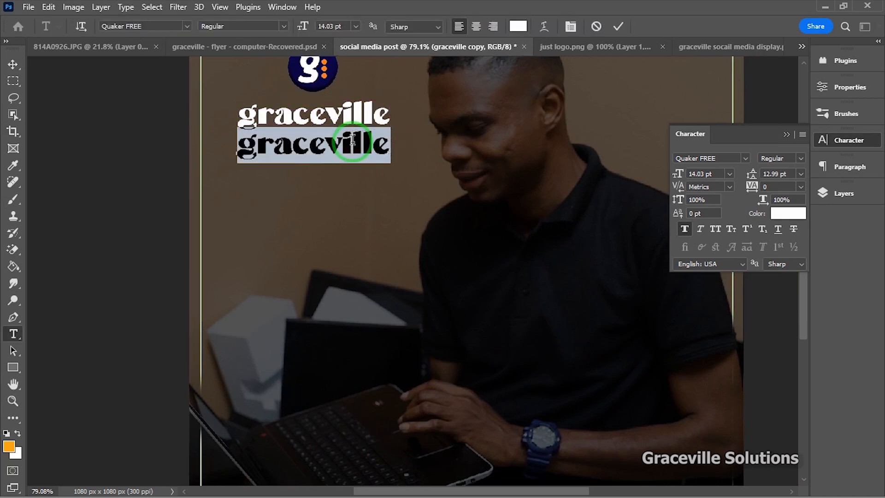
{"action": "type", "text": "solutions"}
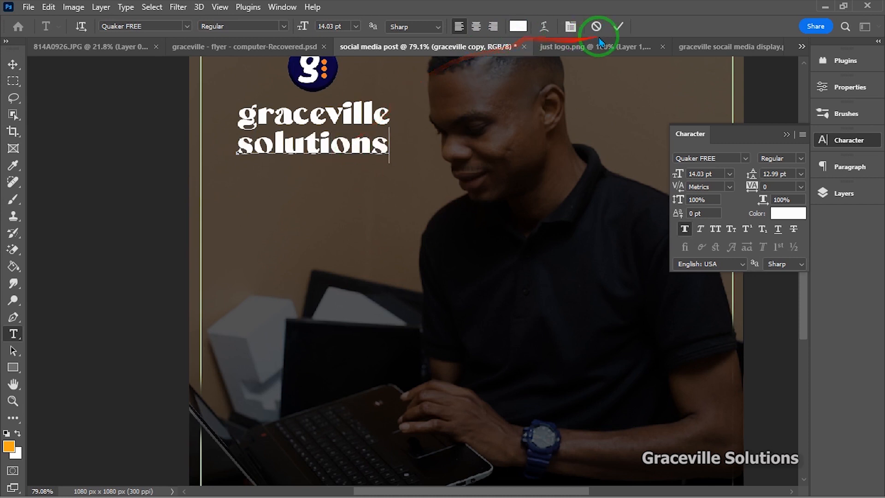
{"action": "left_click", "coordinate": [617, 27]}
{"action": "key", "text": "v"}
{"action": "left_click", "coordinate": [172, 144]}
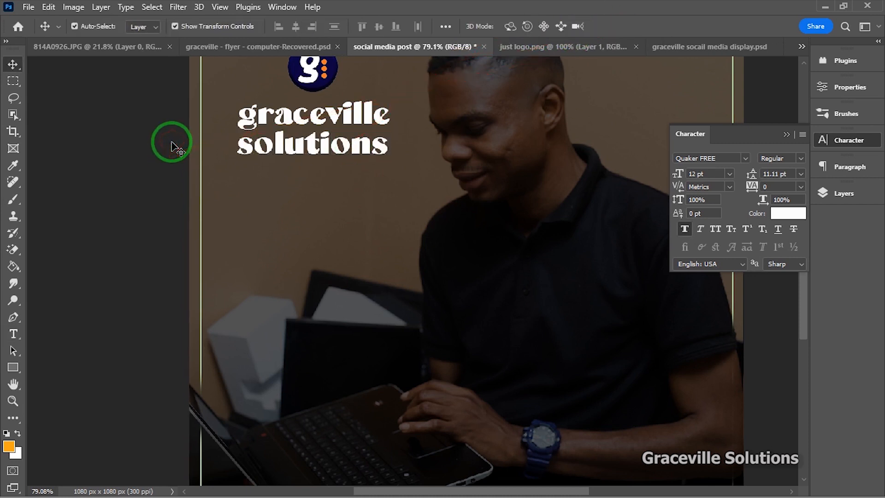
Group the "solutions" and "graceville" text layers and name the group "main caption"
{"action": "key", "text": "ctrl+plus"}
{"action": "scroll", "coordinate": [172, 142], "scroll_direction": "down", "scroll_amount": 2}
{"action": "left_click_drag", "start_coordinate": [339, 211], "coordinate": [356, 275]}
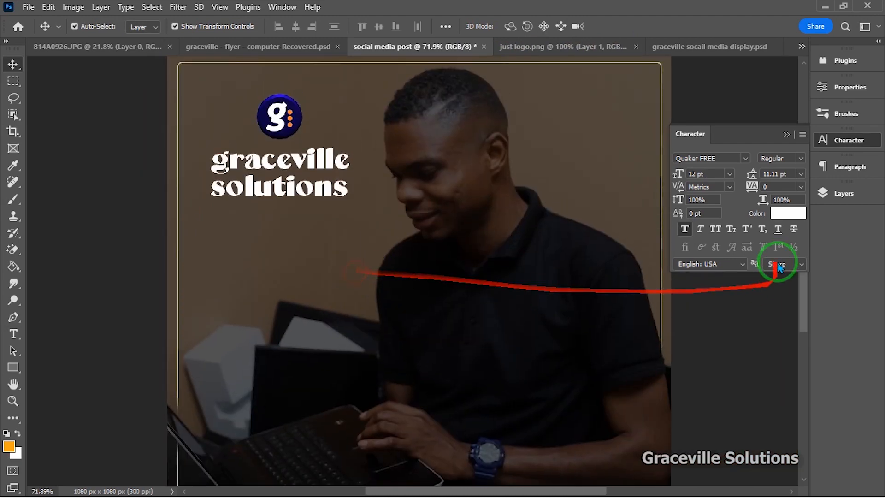
{"action": "left_click", "coordinate": [844, 194]}
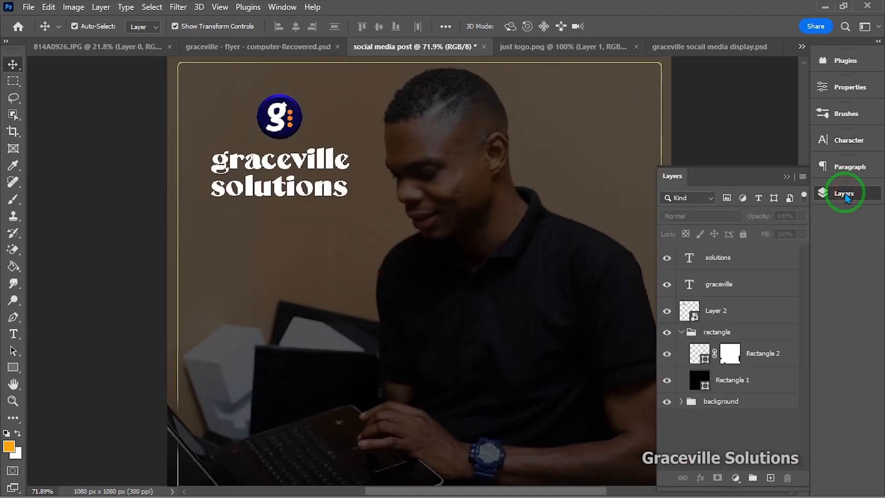
{"action": "left_click", "coordinate": [726, 262]}
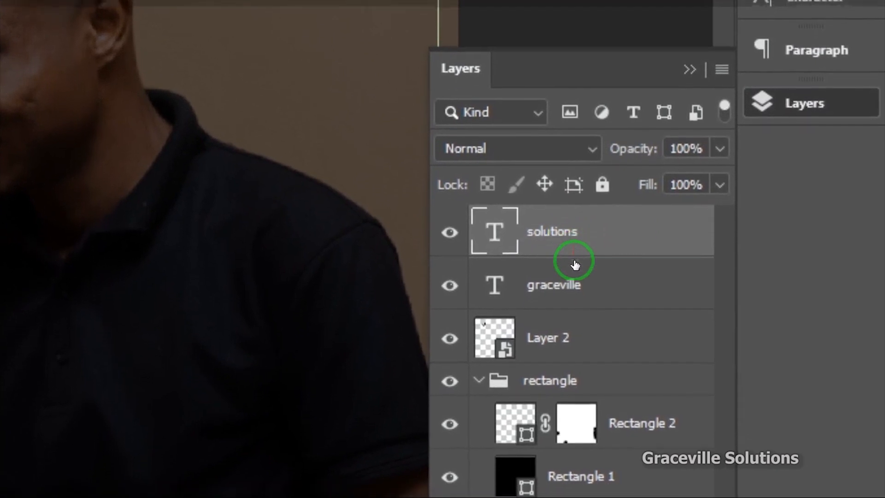
{"action": "left_click", "coordinate": [575, 285], "text": "shift"}
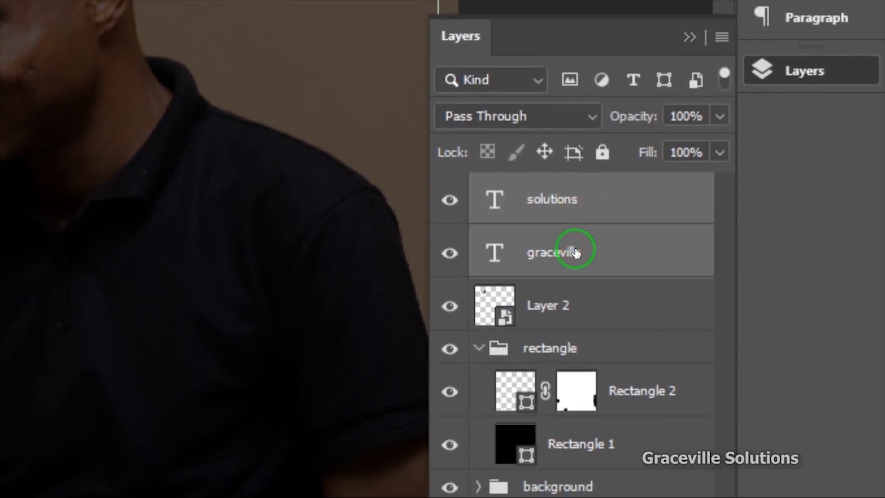
{"action": "key", "text": "ctrl+g"}
{"action": "double_click", "coordinate": [535, 190]}
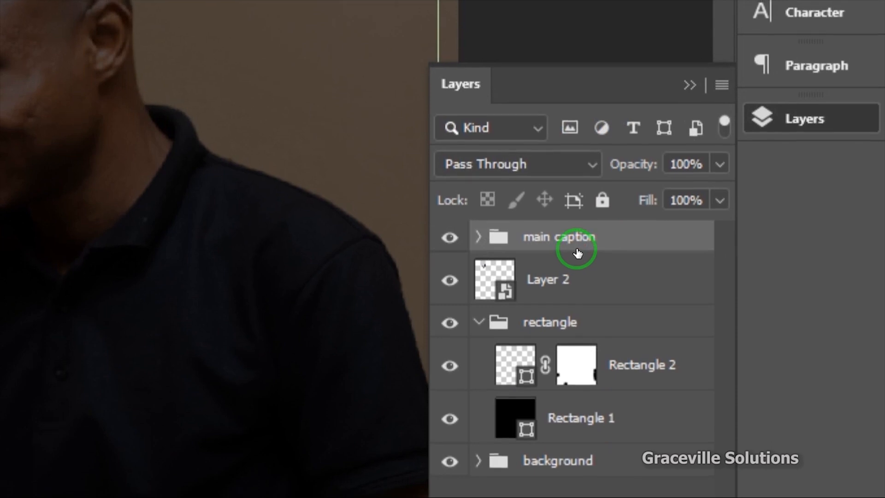
Duplicate the main caption group with the original hidden, and turn the copy into a rasterized layer by way of a smart object
{"action": "key", "text": "ctrl+j"}
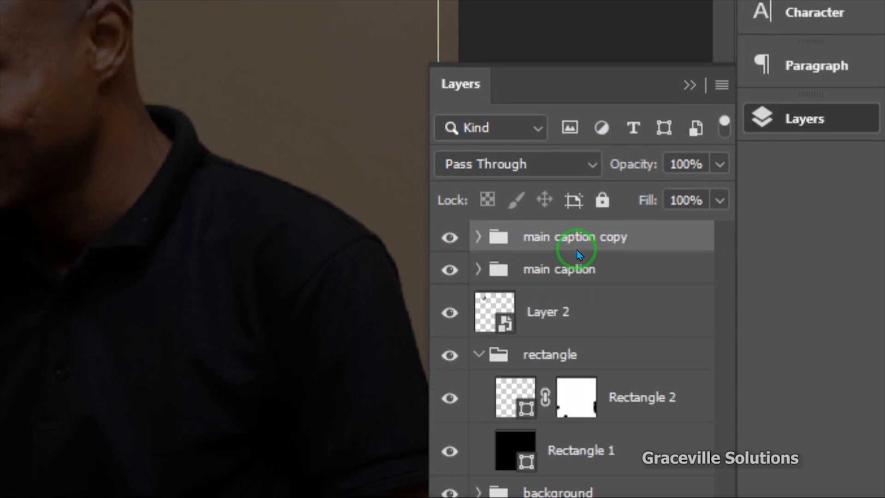
{"action": "left_click", "coordinate": [449, 269]}
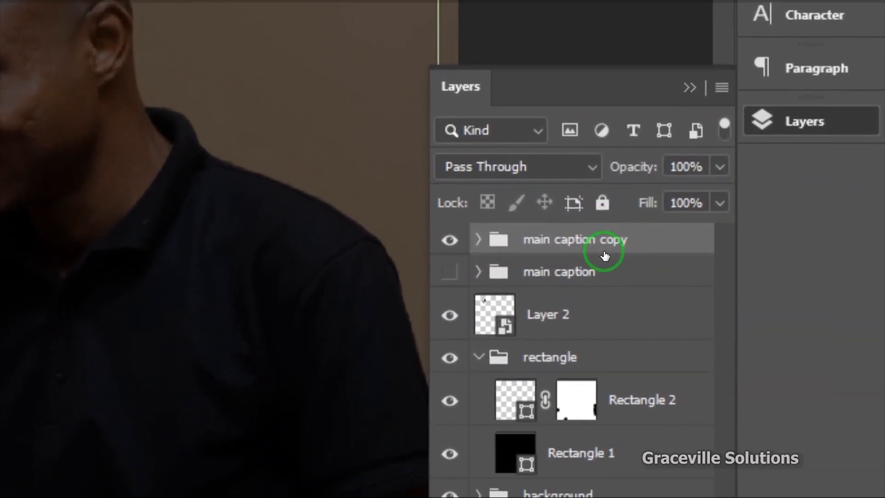
{"action": "right_click", "coordinate": [745, 258]}
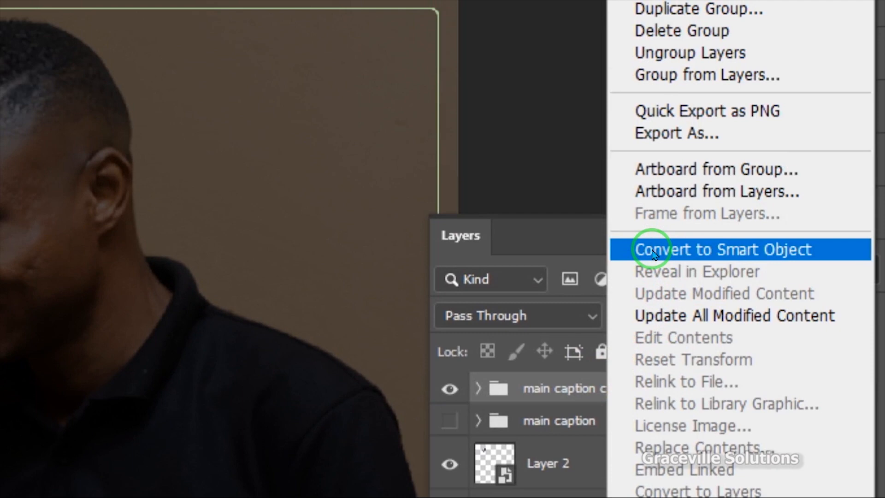
{"action": "left_click", "coordinate": [640, 98]}
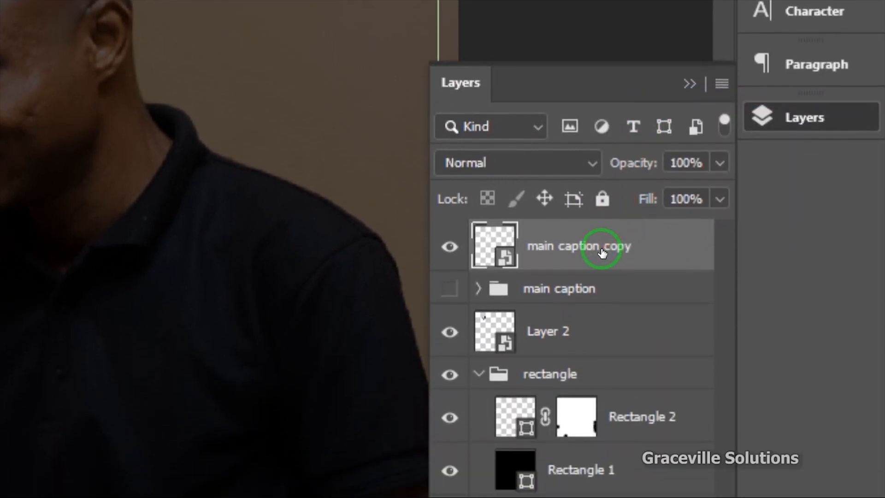
{"action": "right_click", "coordinate": [602, 406]}
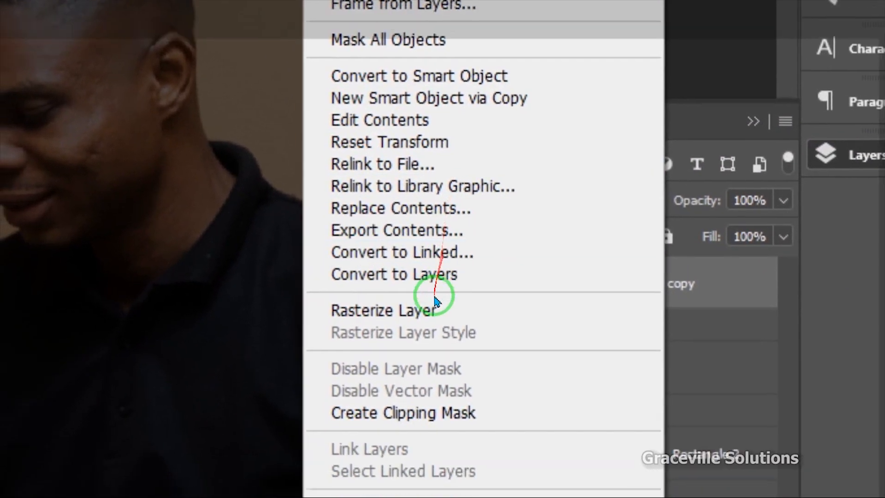
{"action": "left_click", "coordinate": [391, 272]}
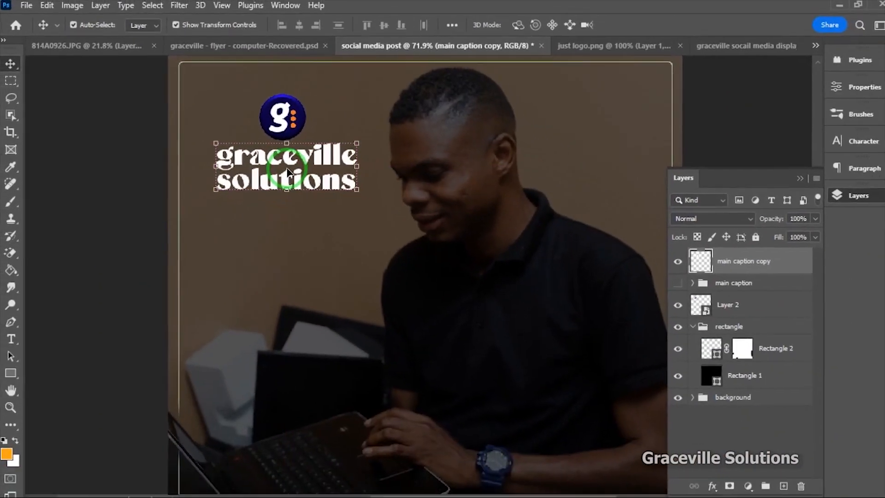
Nudge the rasterized caption slightly up and to the right beneath the logo
{"action": "scroll", "coordinate": [433, 249], "scroll_direction": "up", "scroll_amount": 2}
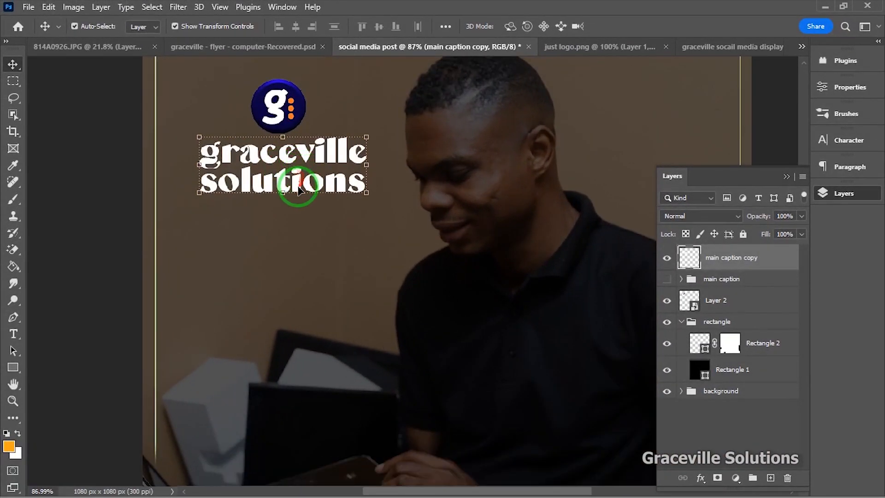
{"action": "left_click_drag", "start_coordinate": [297, 188], "coordinate": [301, 191]}
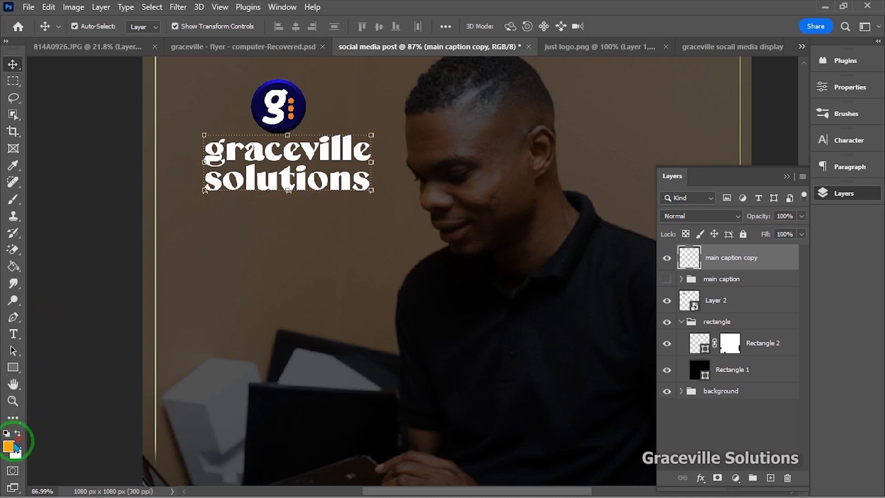
Set the foreground color to orange f87523
{"action": "left_click", "coordinate": [8, 445]}
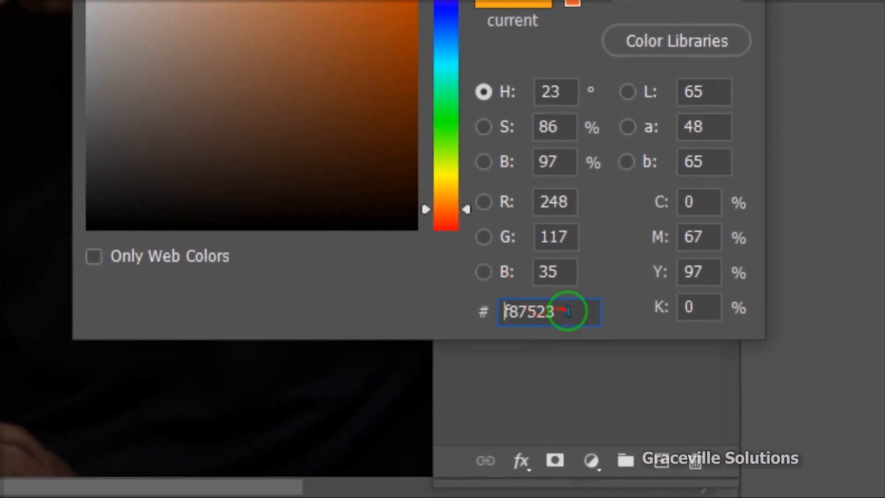
{"action": "left_click_drag", "start_coordinate": [567, 312], "coordinate": [450, 297]}
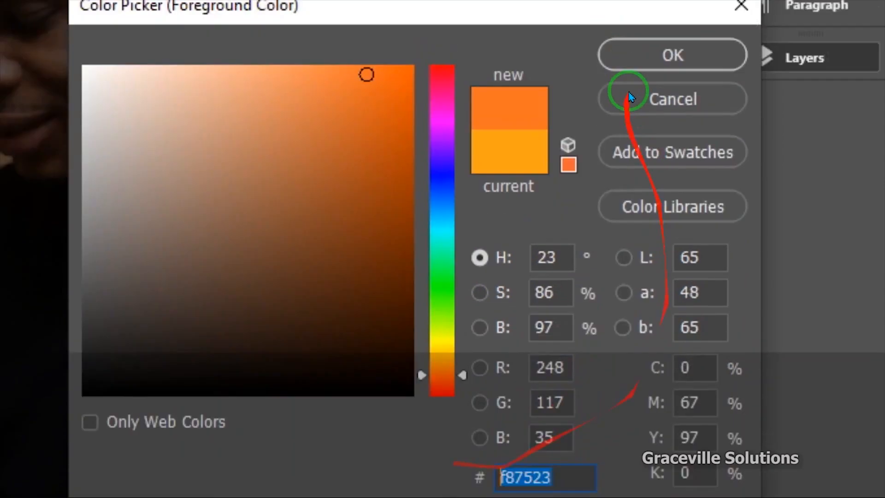
{"action": "left_click", "coordinate": [671, 53]}
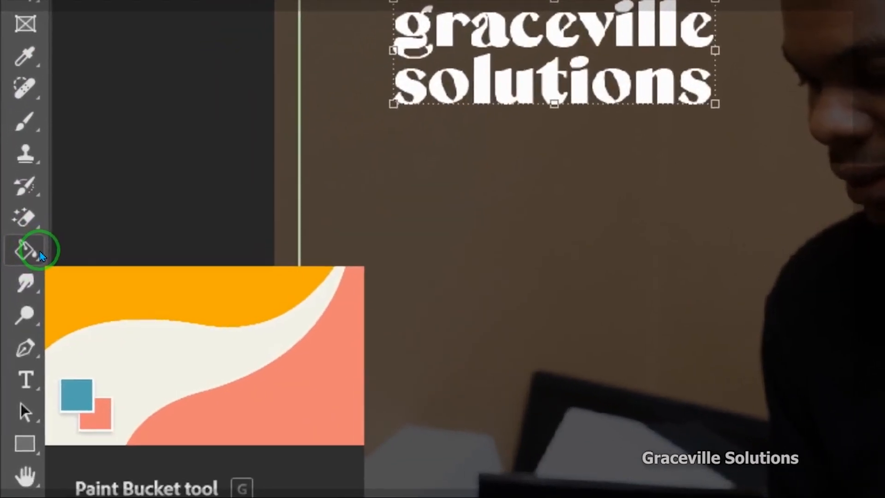
Fill the dots of the "i" in "graceville" and in "solutions" with the orange foreground color using the Paint Bucket tool
{"action": "left_click", "coordinate": [21, 269]}
{"action": "right_click", "coordinate": [42, 253]}
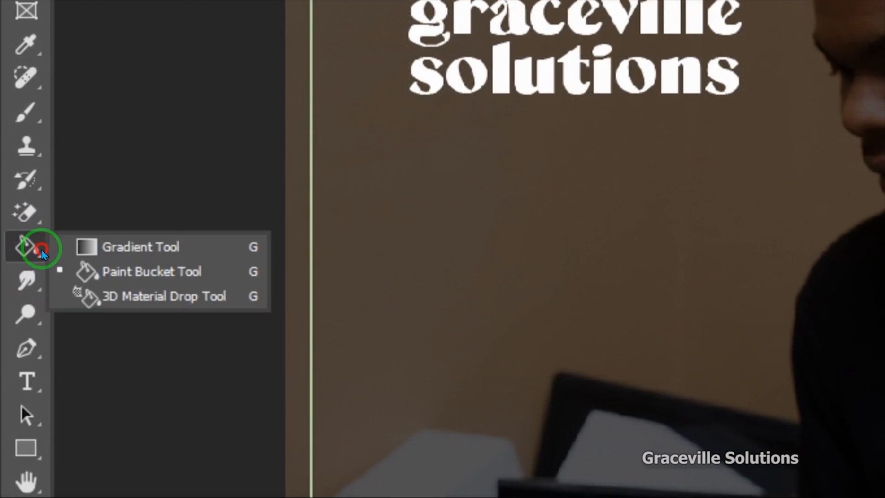
{"action": "left_click", "coordinate": [110, 269]}
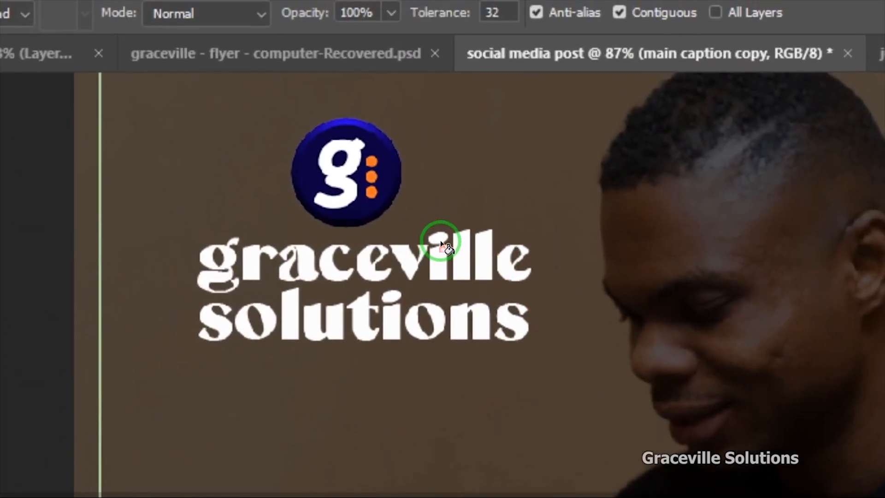
{"action": "scroll", "coordinate": [426, 183], "scroll_direction": "up", "scroll_amount": 4}
{"action": "left_click", "coordinate": [441, 243]}
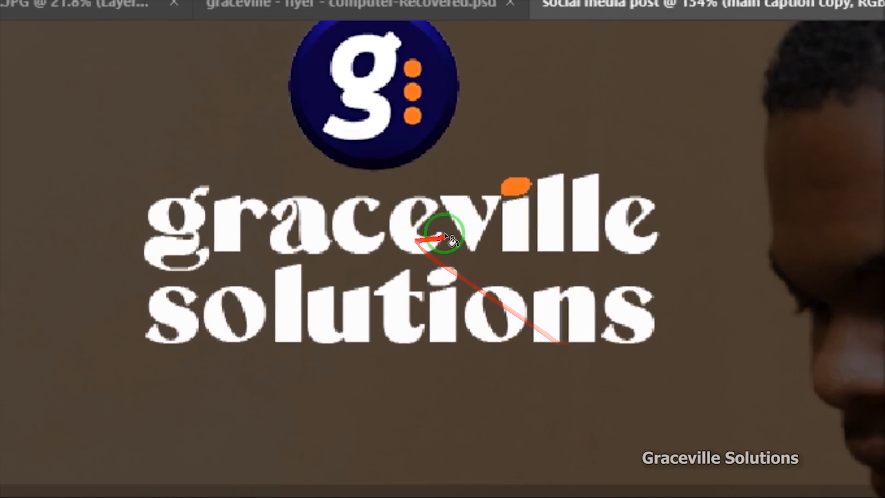
{"action": "scroll", "coordinate": [442, 252], "scroll_direction": "down", "scroll_amount": 1}
{"action": "scroll", "coordinate": [442, 252], "scroll_direction": "down", "scroll_amount": 3}
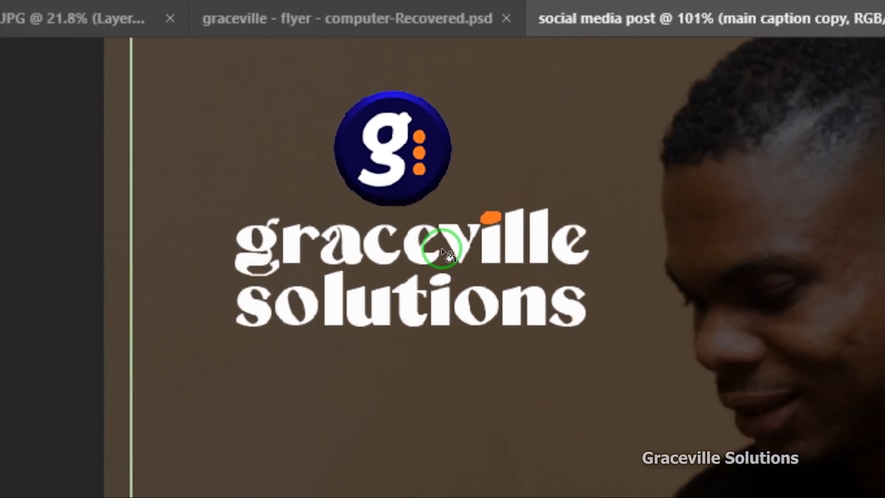
{"action": "scroll", "coordinate": [442, 252], "scroll_direction": "up", "scroll_amount": 4}
{"action": "scroll", "coordinate": [441, 252], "scroll_direction": "up", "scroll_amount": 2}
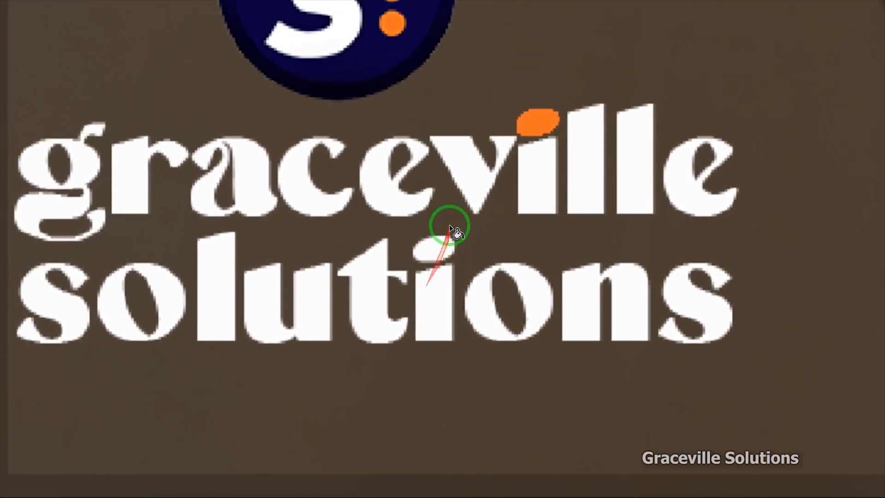
{"action": "left_click", "coordinate": [442, 185]}
{"action": "key", "text": "v"}
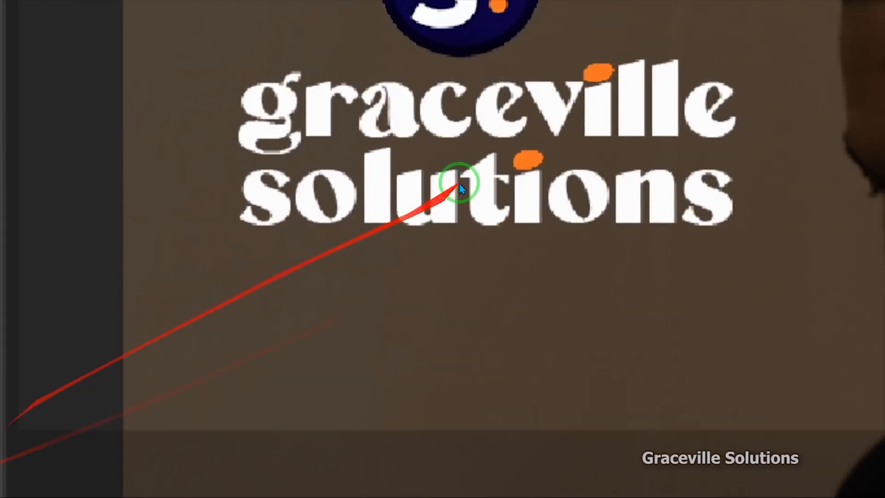
Open the layer style settings of the rasterized main caption copy and enable a Drop Shadow
{"action": "scroll", "coordinate": [367, 241], "scroll_direction": "down", "scroll_amount": 5}
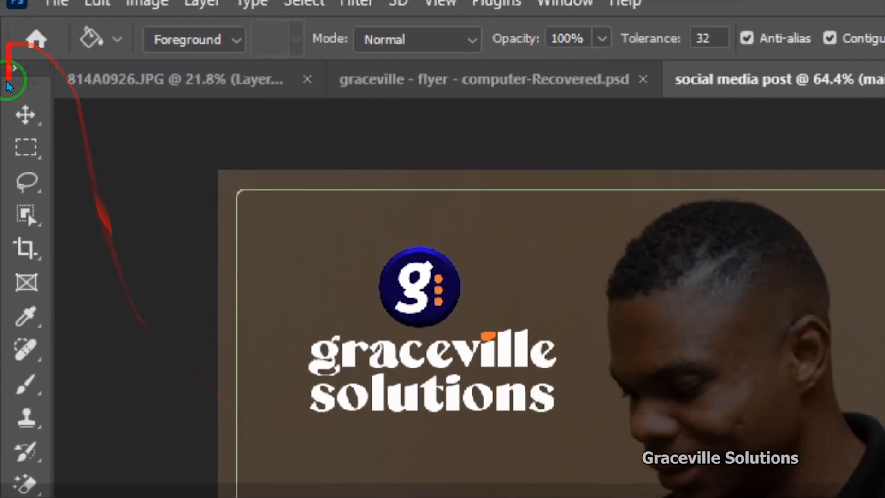
{"action": "left_click", "coordinate": [21, 73]}
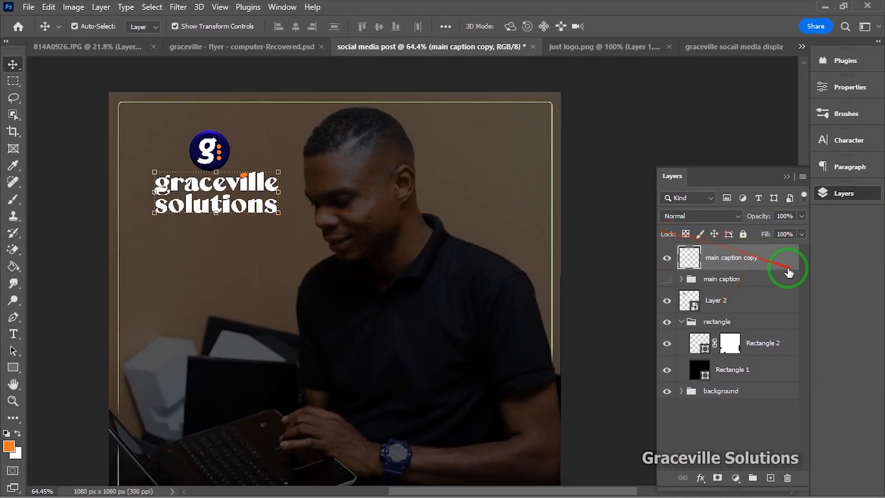
{"action": "right_click", "coordinate": [760, 257]}
{"action": "left_click", "coordinate": [652, 23]}
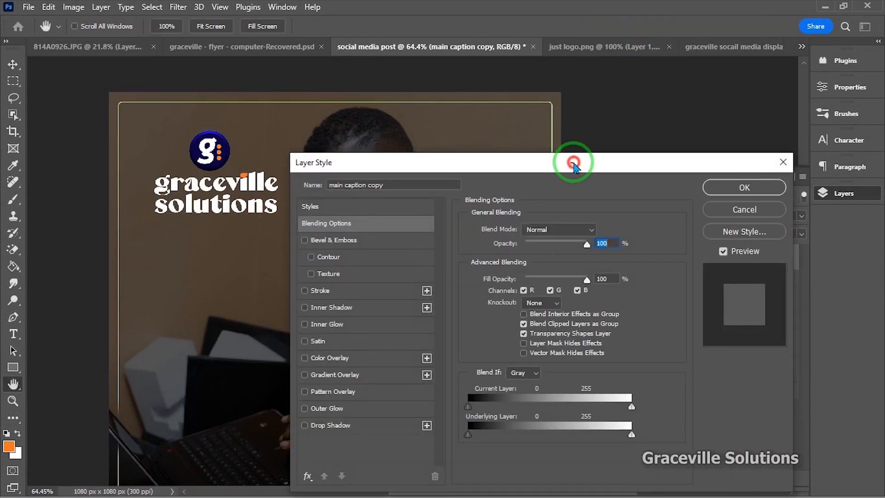
{"action": "left_click_drag", "start_coordinate": [575, 158], "coordinate": [749, 60]}
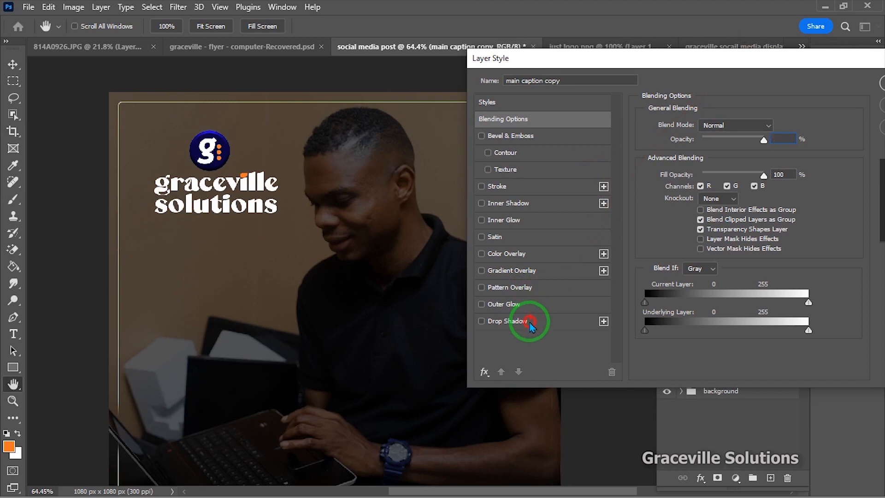
{"action": "left_click", "coordinate": [529, 323]}
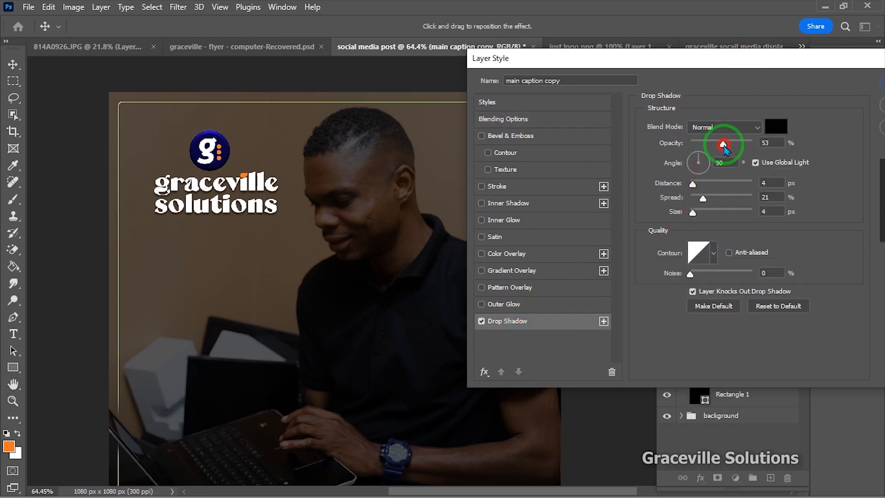
Set the caption's drop shadow opacity to 70% with the linear contour and apply the style
{"action": "left_click_drag", "start_coordinate": [734, 64], "coordinate": [615, 120]}
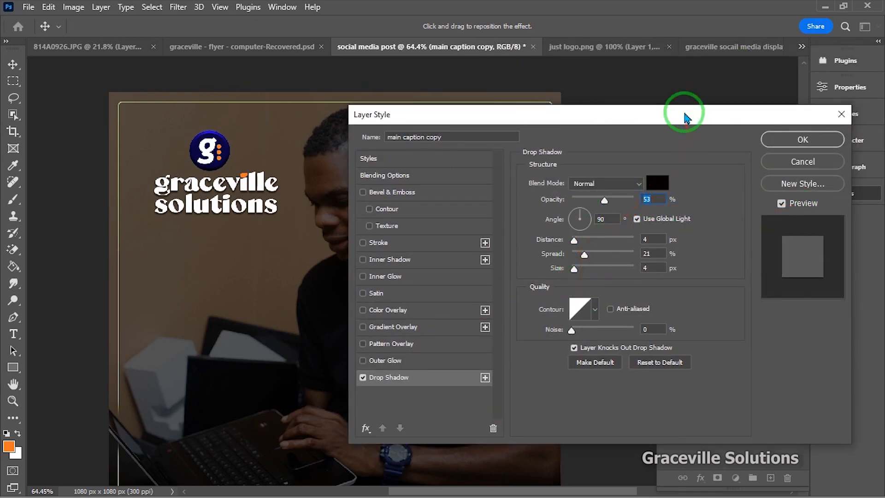
{"action": "left_click_drag", "start_coordinate": [683, 117], "coordinate": [736, 102]}
{"action": "left_click", "coordinate": [647, 295]}
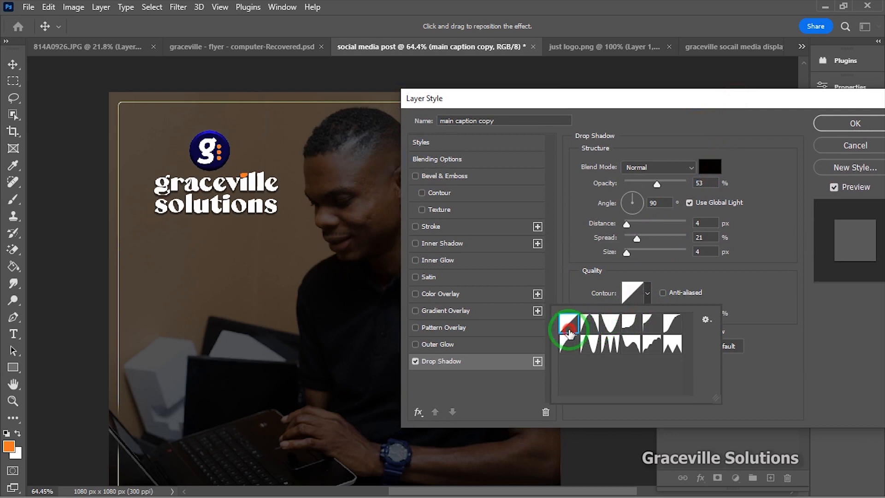
{"action": "left_click", "coordinate": [656, 185]}
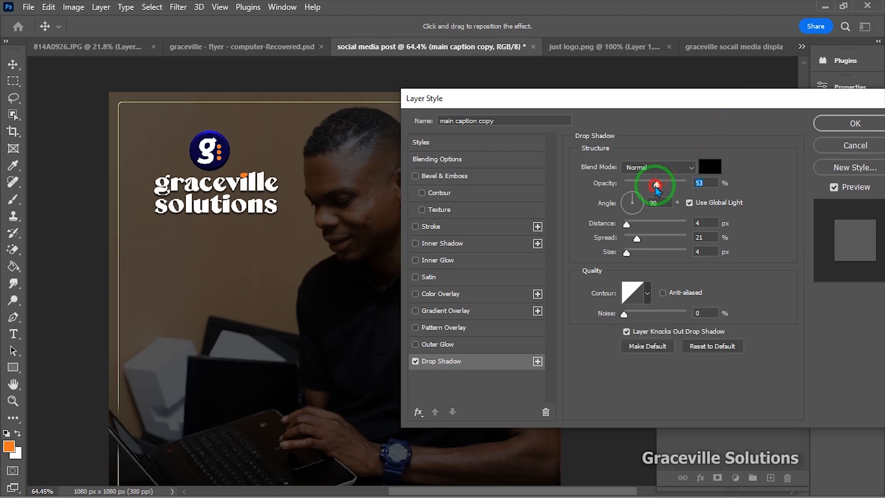
{"action": "left_click_drag", "start_coordinate": [675, 102], "coordinate": [571, 130]}
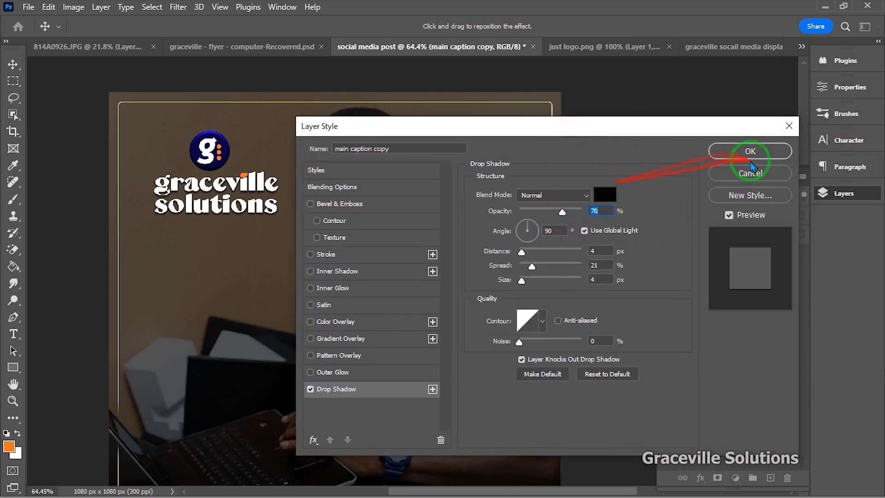
{"action": "left_click", "coordinate": [750, 152]}
Scale the round logo above the caption down to about 44% and commit the transform
{"action": "scroll", "coordinate": [215, 204], "scroll_direction": "up", "scroll_amount": 2}
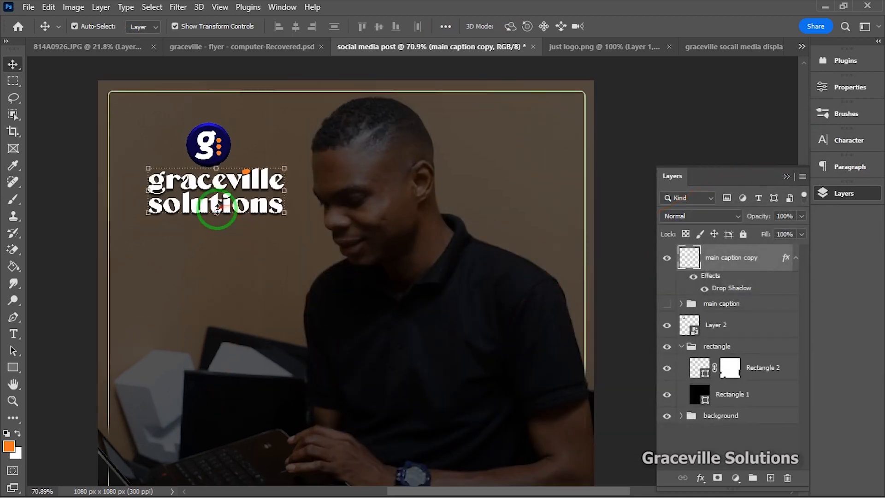
{"action": "scroll", "coordinate": [286, 282], "scroll_direction": "down", "scroll_amount": 3}
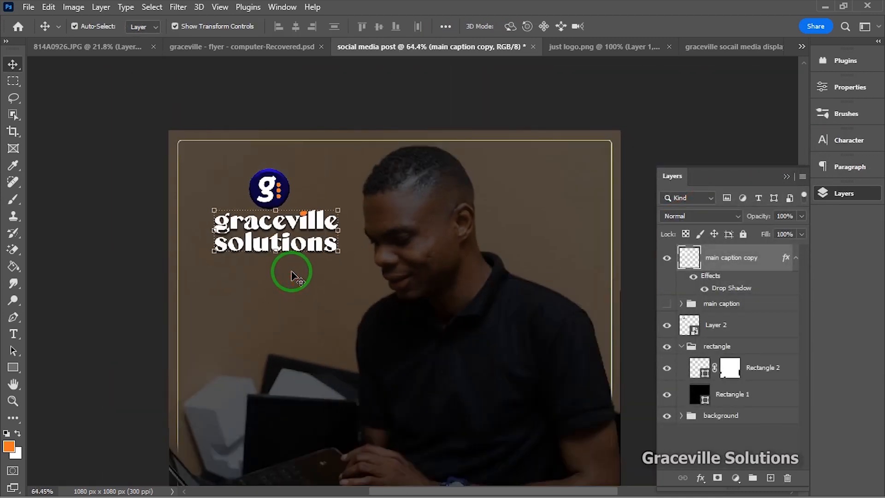
{"action": "scroll", "coordinate": [291, 276], "scroll_direction": "up", "scroll_amount": 2}
{"action": "scroll", "coordinate": [291, 274], "scroll_direction": "down", "scroll_amount": 3}
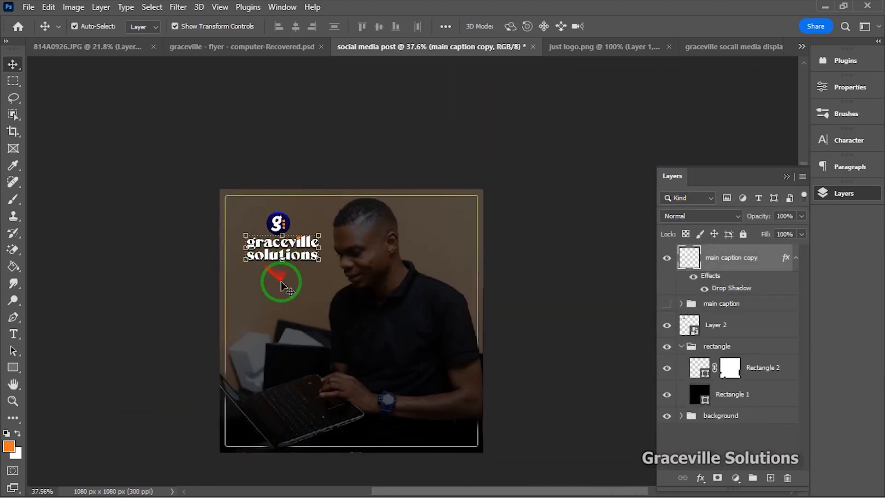
{"action": "scroll", "coordinate": [287, 288], "scroll_direction": "up", "scroll_amount": 1}
{"action": "scroll", "coordinate": [287, 288], "scroll_direction": "up", "scroll_amount": 1}
{"action": "left_click_drag", "start_coordinate": [301, 288], "coordinate": [302, 258]}
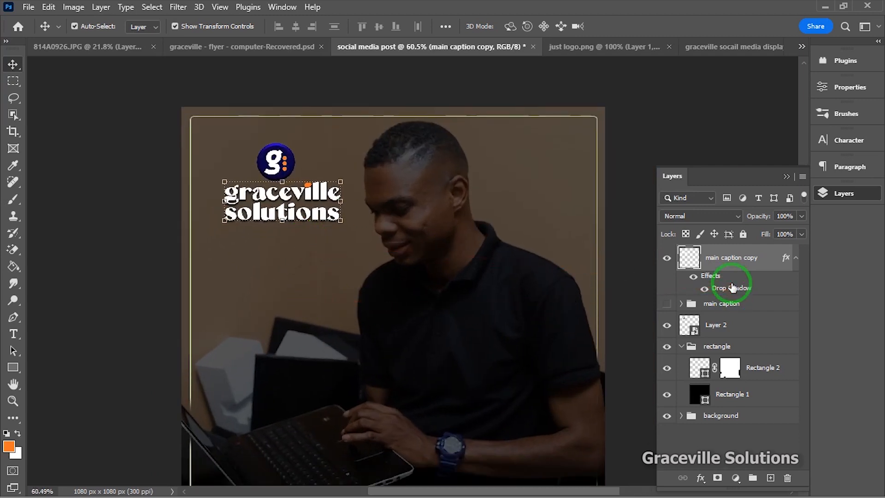
{"action": "left_click", "coordinate": [730, 333]}
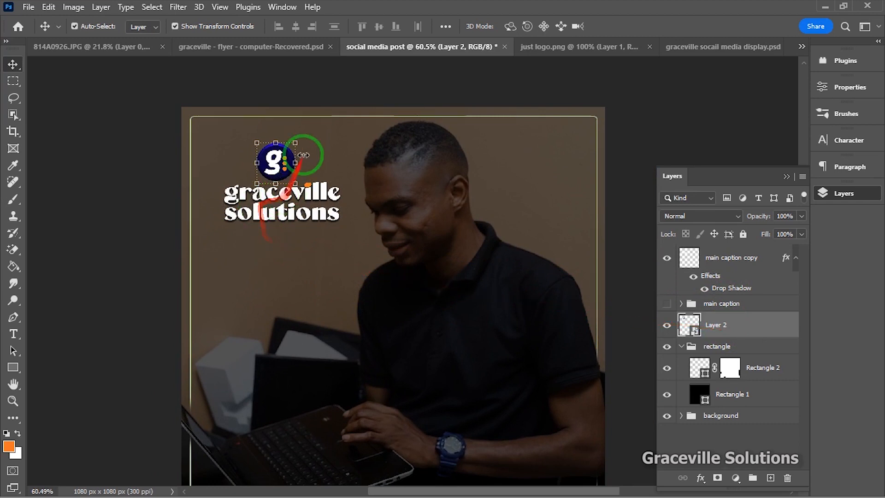
{"action": "left_click_drag", "start_coordinate": [292, 141], "coordinate": [289, 146]}
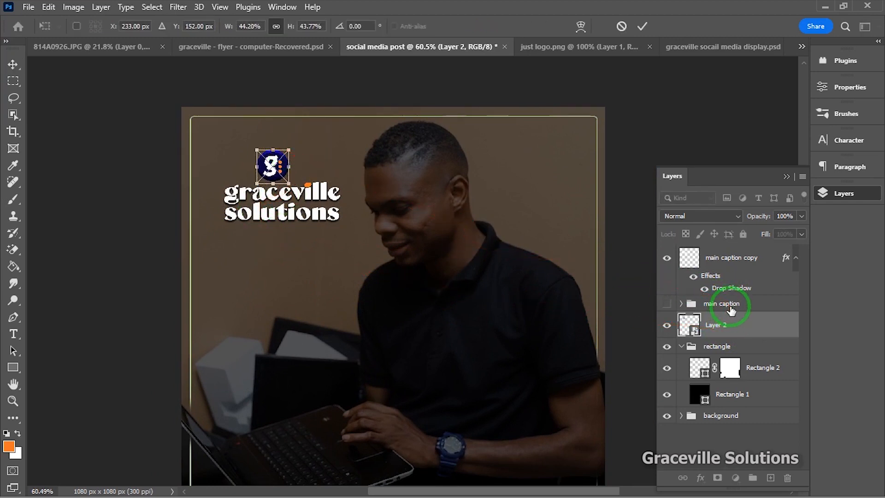
{"action": "key", "text": "Return"}
Nudge the logo and the rasterized caption together slightly up and to the left, and deselect them
{"action": "left_click", "coordinate": [721, 258], "text": "ctrl"}
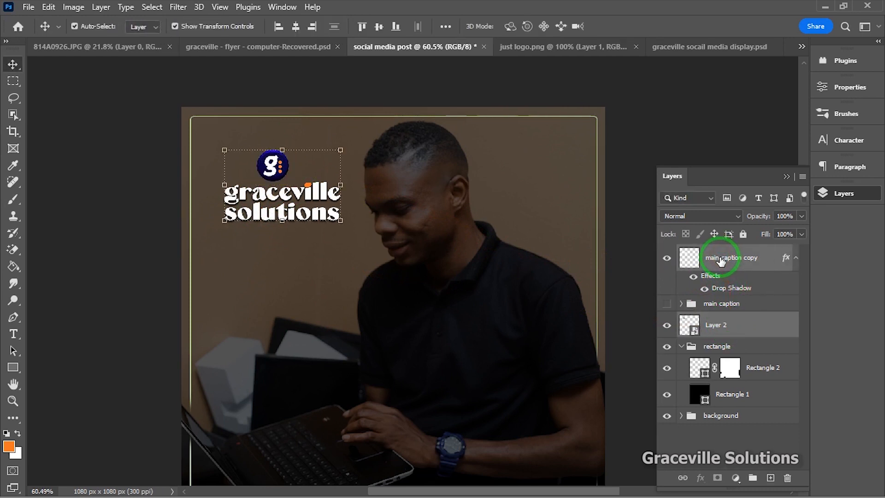
{"action": "key", "text": "Up"}
{"action": "key", "text": "Up"}
{"action": "key", "text": "Up"}
{"action": "key", "text": "Up"}
{"action": "key", "text": "Up"}
{"action": "key", "text": "Up"}
{"action": "key", "text": "Up"}
{"action": "key", "text": "Up"}
{"action": "key", "text": "Up"}
{"action": "key", "text": "Up"}
{"action": "key", "text": "Up"}
{"action": "key", "text": "Up"}
{"action": "key", "text": "Up"}
{"action": "key", "text": "Up"}
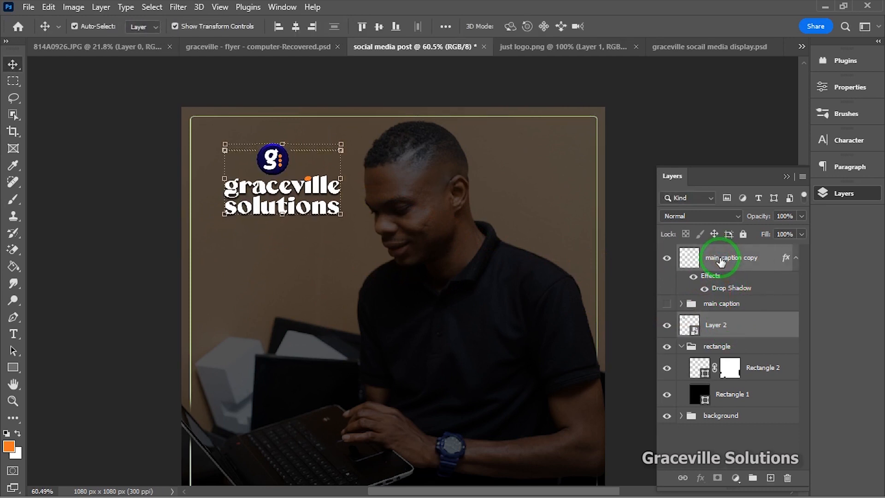
{"action": "key", "text": "Left"}
{"action": "key", "text": "Left"}
{"action": "key", "text": "Left"}
{"action": "key", "text": "Left"}
{"action": "key", "text": "Left"}
{"action": "key", "text": "Left"}
{"action": "key", "text": "Left"}
{"action": "key", "text": "Left"}
{"action": "key", "text": "Left"}
{"action": "key", "text": "Left"}
{"action": "key", "text": "Left"}
{"action": "key", "text": "Left"}
{"action": "key", "text": "Left"}
{"action": "key", "text": "Left"}
{"action": "key", "text": "Left"}
{"action": "key", "text": "Left"}
{"action": "key", "text": "Left"}
{"action": "key", "text": "Left"}
{"action": "key", "text": "Left"}
{"action": "key", "text": "Left"}
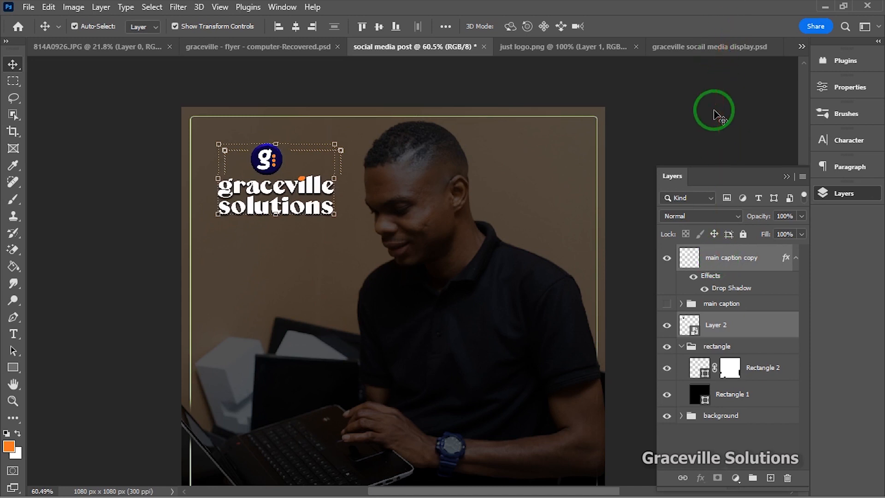
{"action": "scroll", "coordinate": [358, 247], "scroll_direction": "down", "scroll_amount": 1}
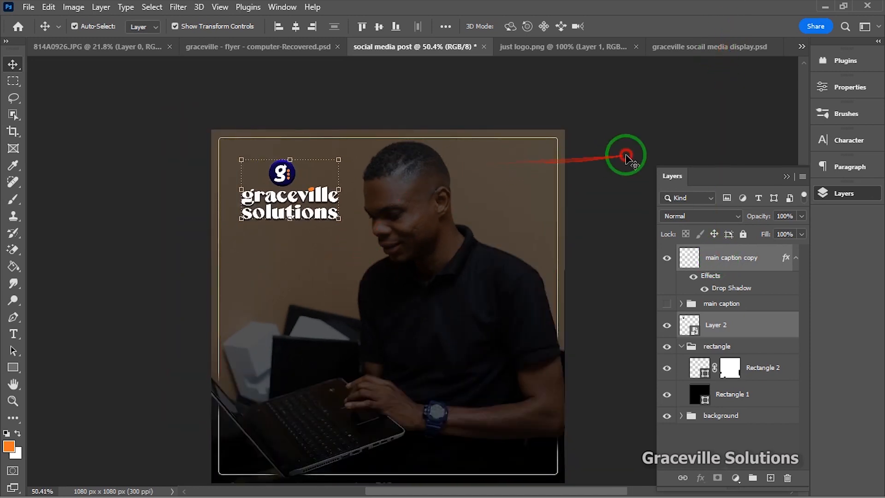
{"action": "left_click", "coordinate": [626, 159]}
{"action": "scroll", "coordinate": [345, 242], "scroll_direction": "up", "scroll_amount": 2}
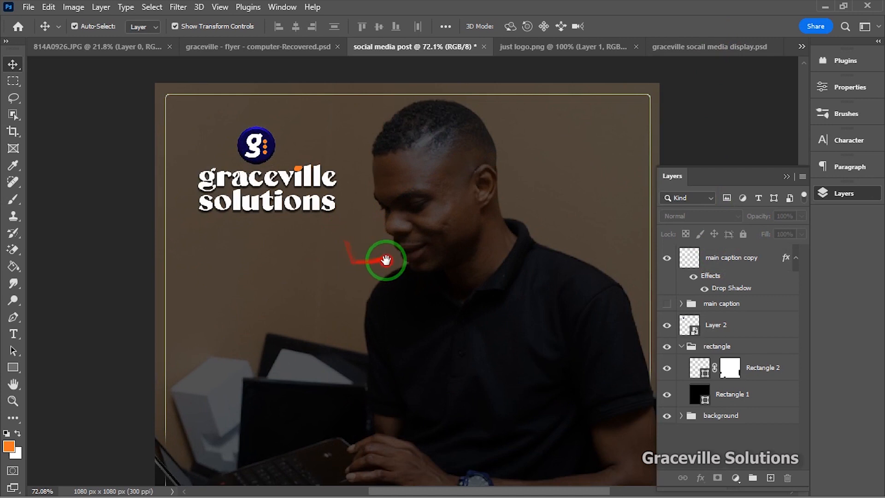
{"action": "left_click_drag", "start_coordinate": [386, 260], "coordinate": [397, 240]}
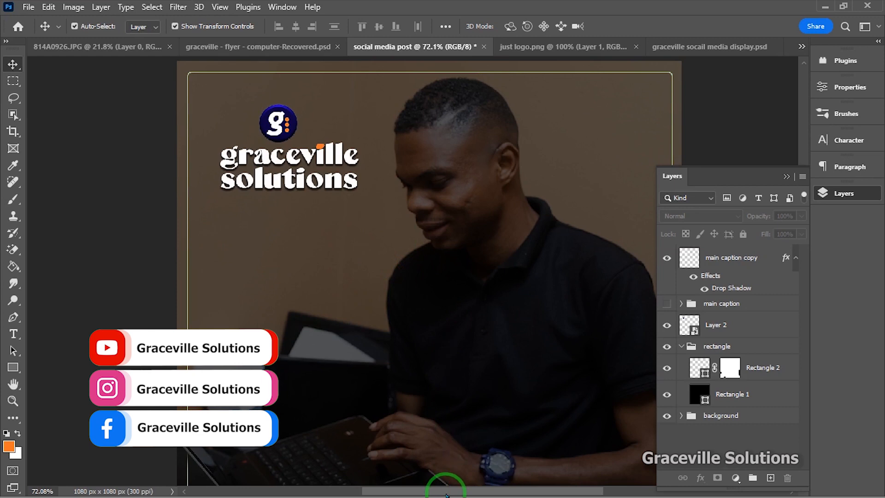
Switch to Notepad, copy the four service lines from "graphic design" to "training", and return to Photoshop
{"action": "key", "text": "super"}
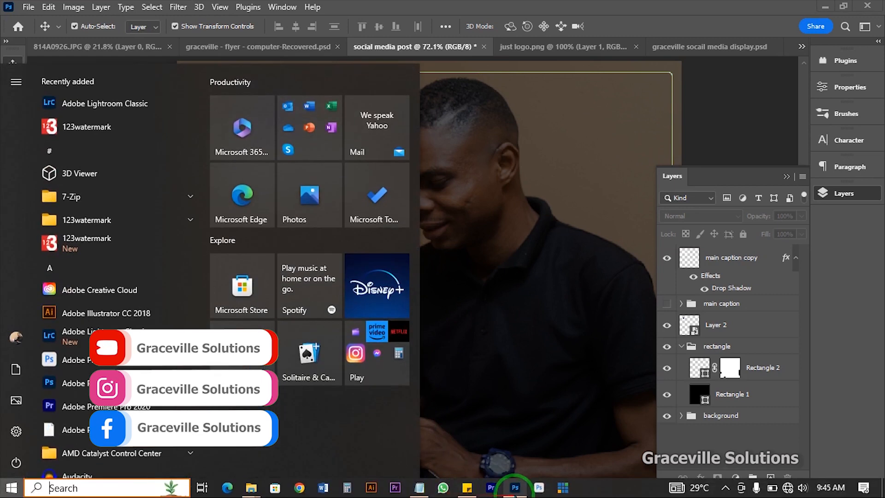
{"action": "left_click", "coordinate": [420, 489]}
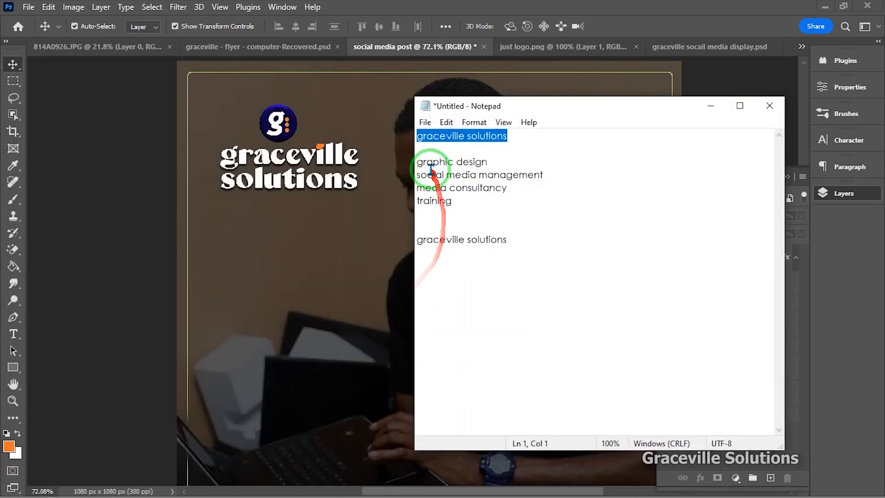
{"action": "left_click_drag", "start_coordinate": [416, 166], "coordinate": [449, 190]}
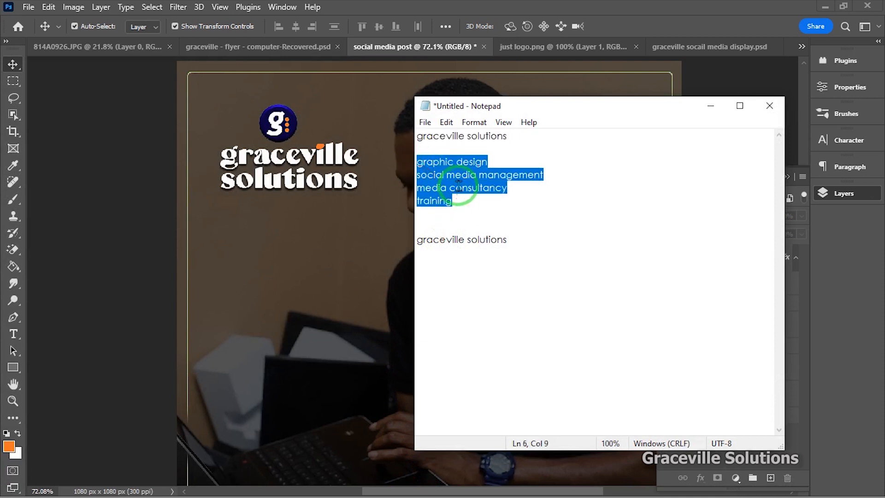
{"action": "right_click", "coordinate": [459, 187]}
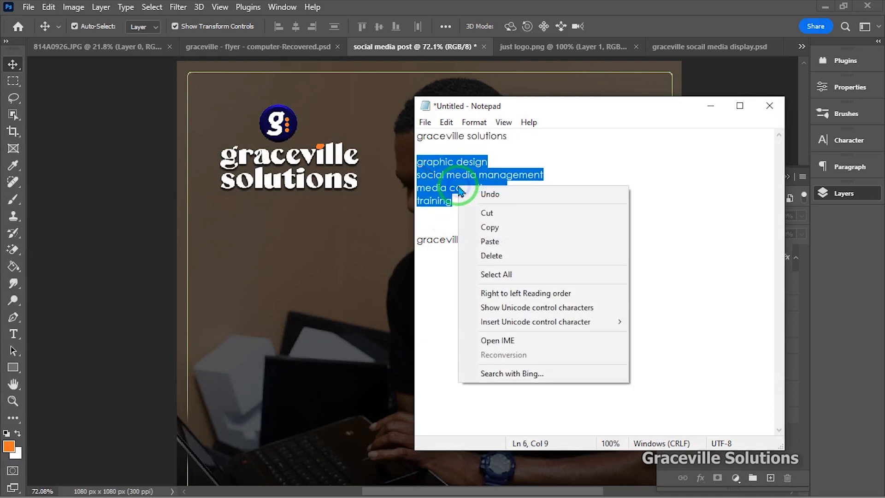
{"action": "left_click", "coordinate": [490, 231]}
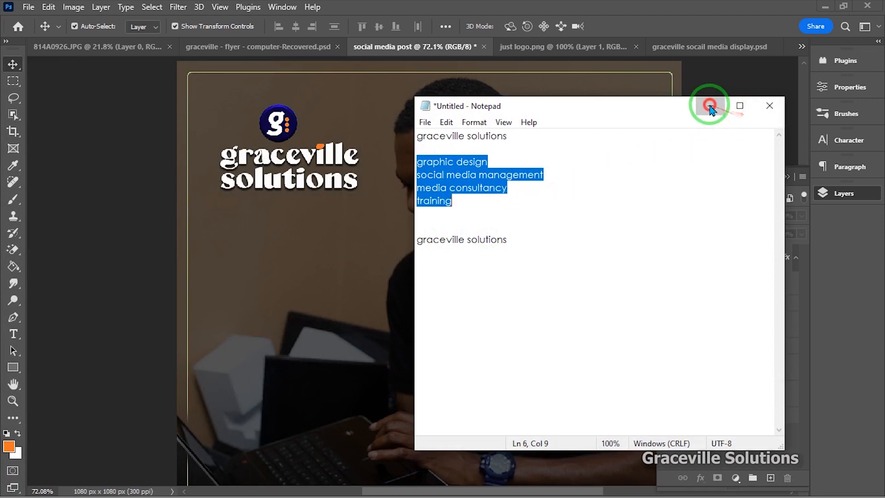
{"action": "left_click", "coordinate": [710, 105]}
Paste the copied service list as new horizontal text beneath the "graceville solutions" caption
{"action": "scroll", "coordinate": [316, 235], "scroll_direction": "up", "scroll_amount": 3}
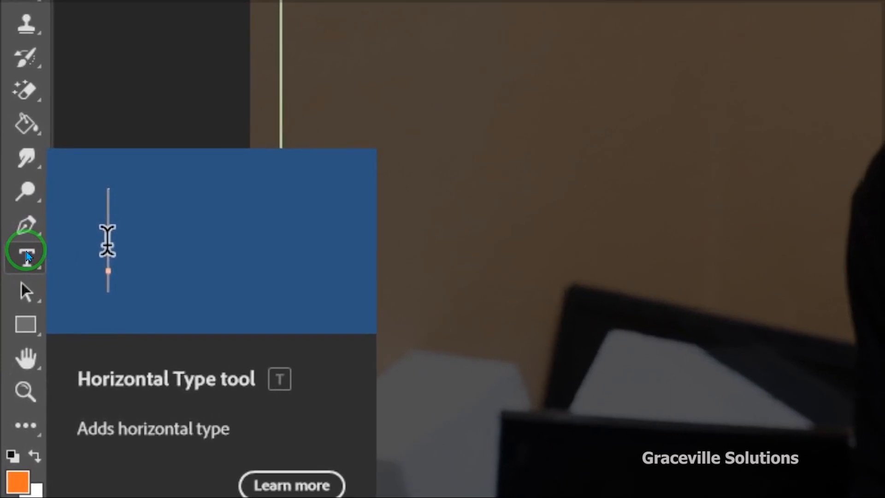
{"action": "left_click", "coordinate": [26, 256]}
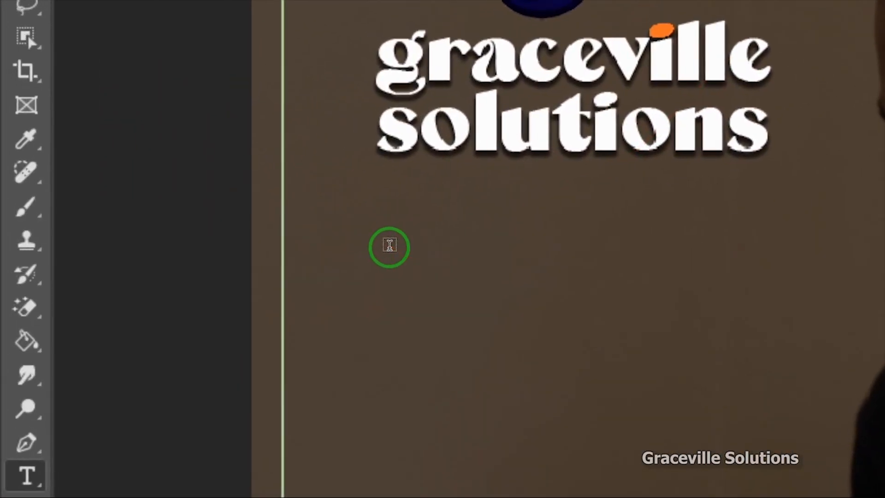
{"action": "left_click", "coordinate": [393, 235]}
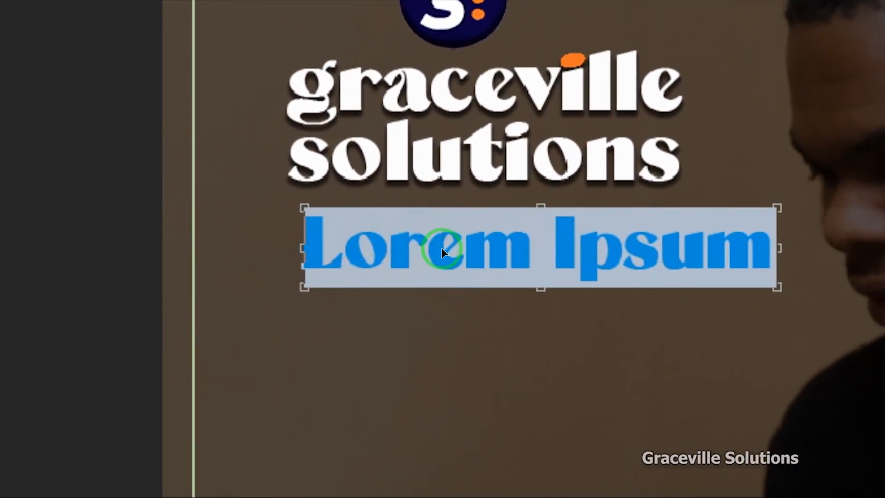
{"action": "key", "text": "ctrl+v"}
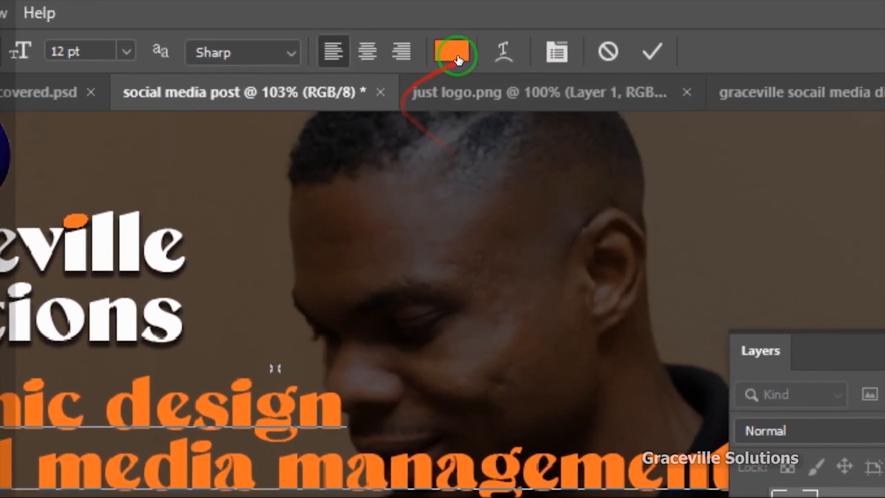
Change the color of the whole service list text to white and commit the text
{"action": "key", "text": "ctrl+a"}
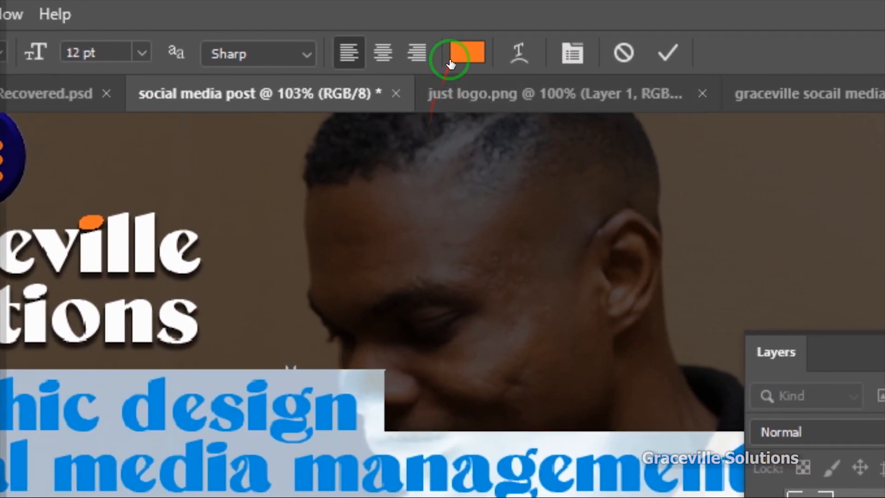
{"action": "left_click", "coordinate": [470, 51]}
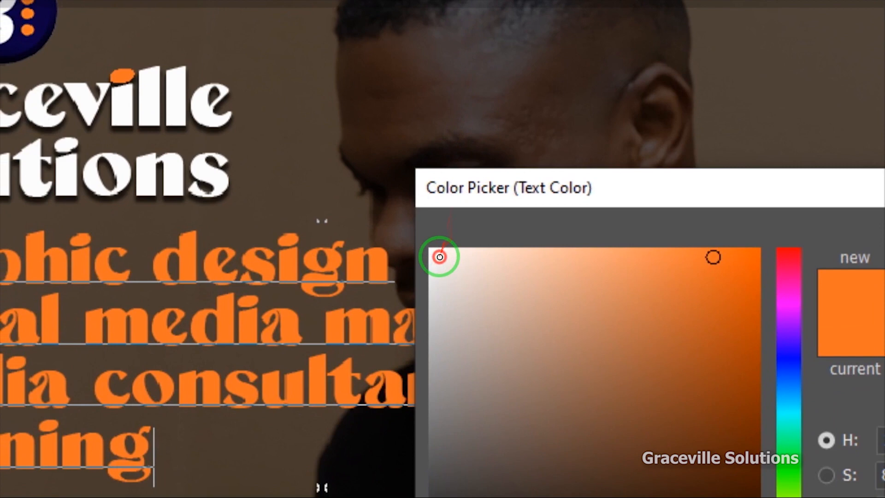
{"action": "left_click", "coordinate": [384, 397]}
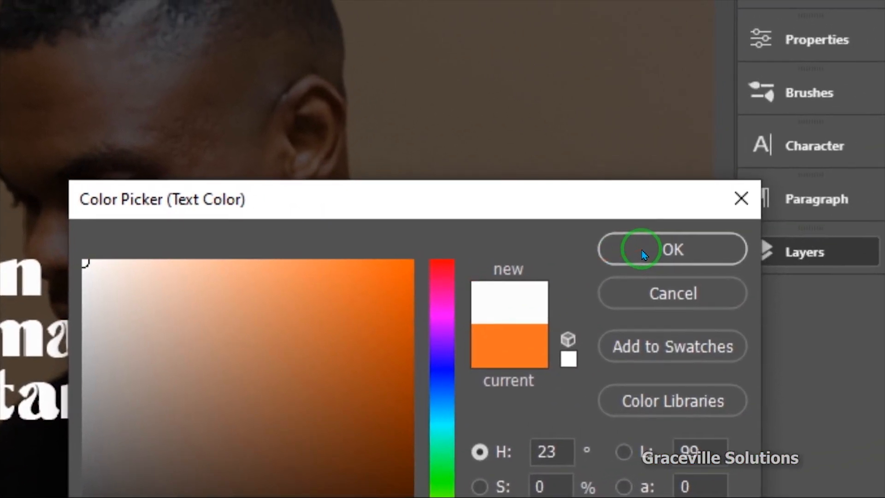
{"action": "left_click", "coordinate": [638, 250]}
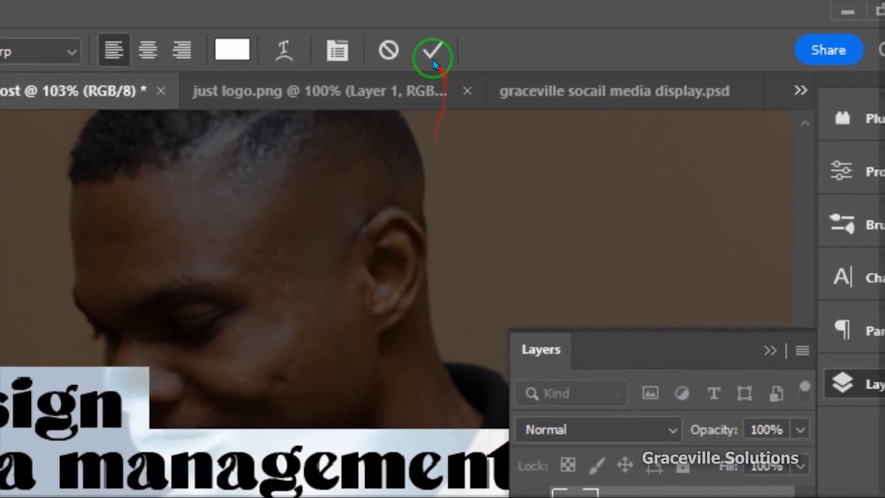
{"action": "left_click", "coordinate": [402, 11]}
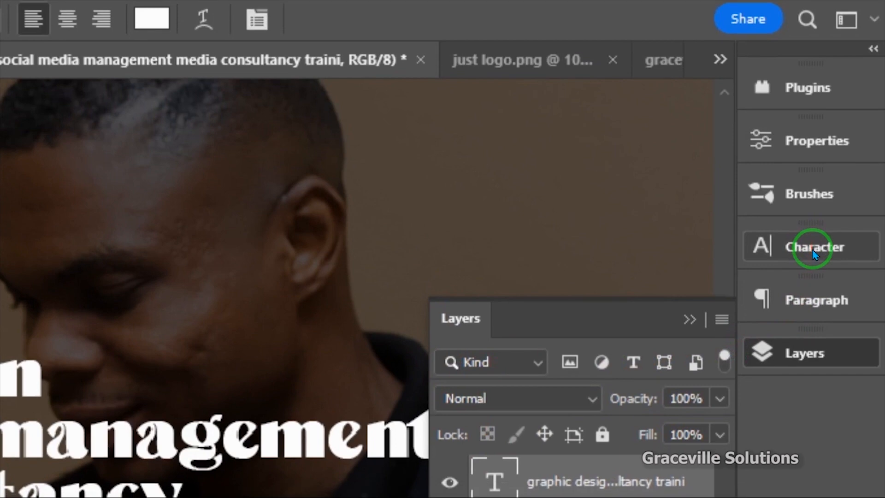
Set the service list's font to Montserrat SemiBold
{"action": "left_click", "coordinate": [812, 197]}
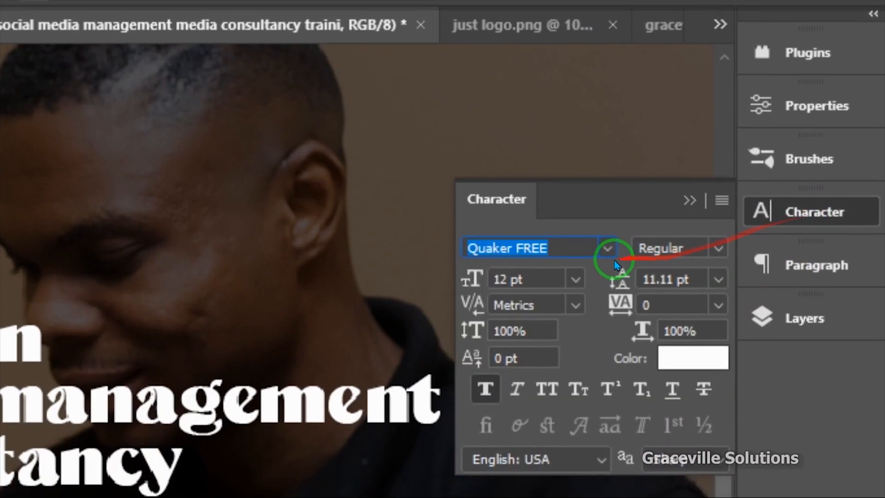
{"action": "type", "text": "mont"}
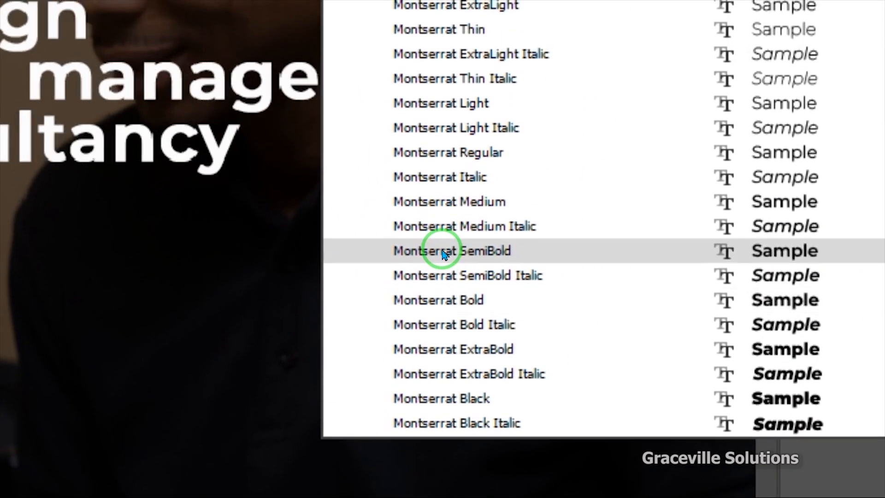
{"action": "left_click", "coordinate": [441, 252]}
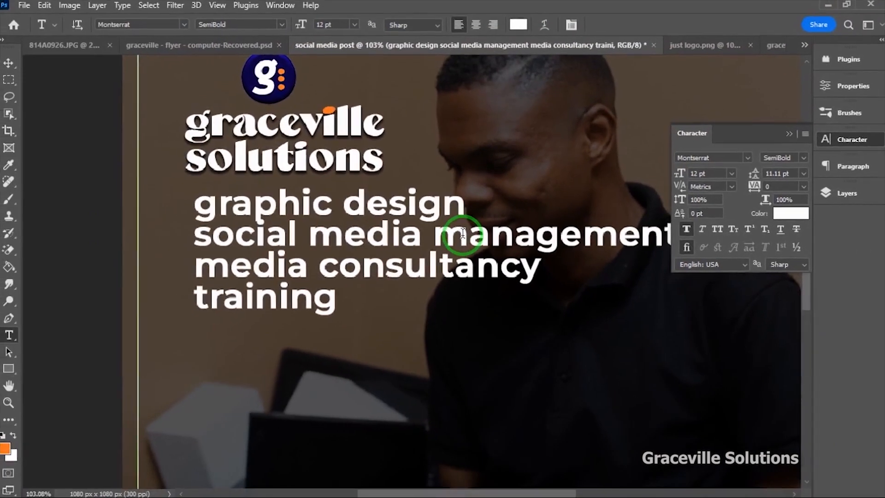
Scale the service list text down to about 6 pt and place it beneath the "graceville solutions" caption
{"action": "left_click", "coordinate": [13, 64]}
{"action": "scroll", "coordinate": [318, 298], "scroll_direction": "down", "scroll_amount": 5}
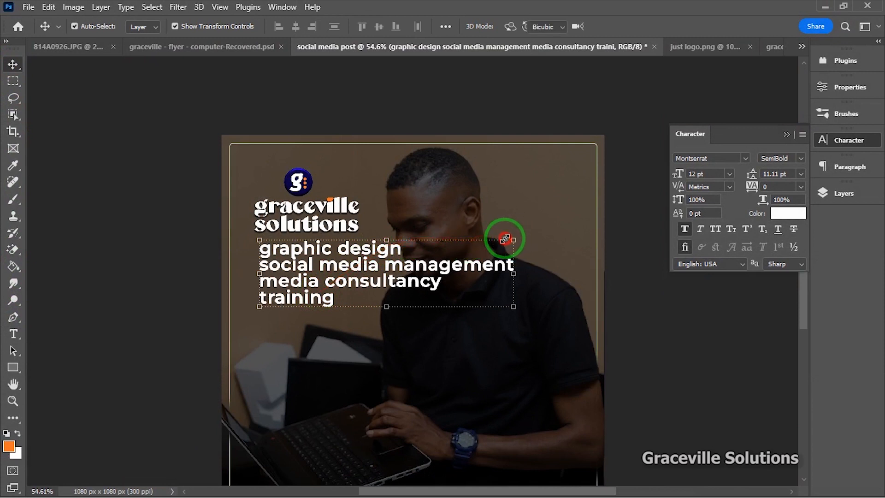
{"action": "left_click_drag", "start_coordinate": [505, 239], "coordinate": [382, 252]}
{"action": "key", "text": "Return"}
{"action": "scroll", "coordinate": [349, 298], "scroll_direction": "up", "scroll_amount": 3}
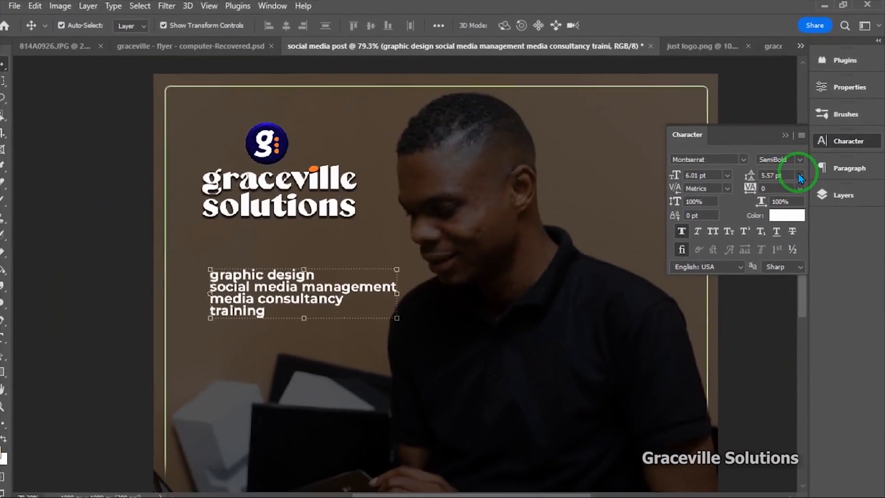
Try leadings of 10 pt and 9 pt on the service list, and settle on 7 pt
{"action": "left_click", "coordinate": [717, 238]}
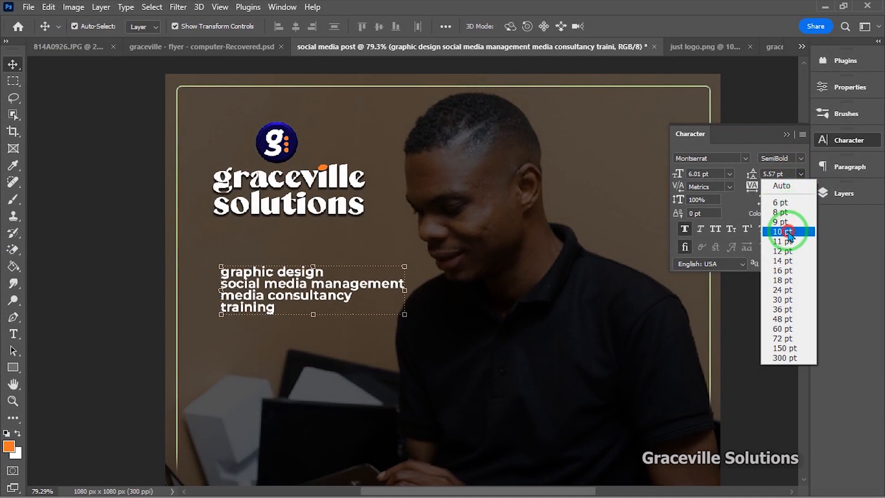
{"action": "left_click", "coordinate": [782, 232]}
{"action": "left_click", "coordinate": [801, 175]}
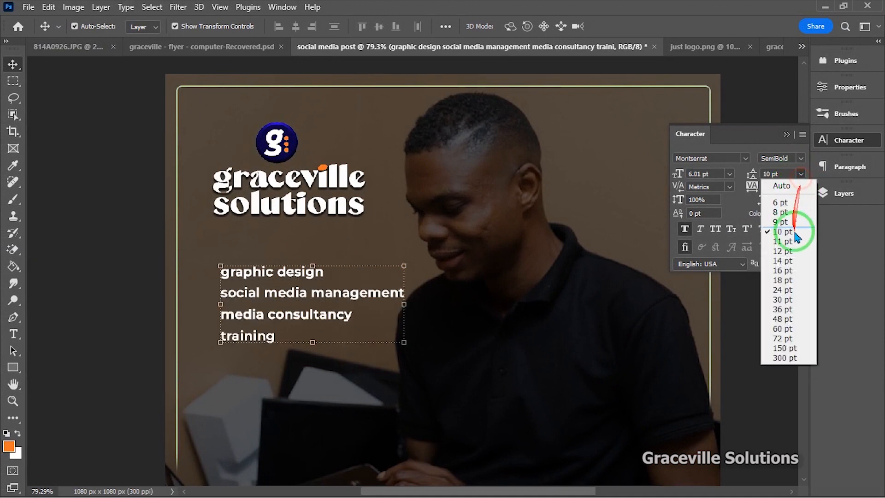
{"action": "left_click", "coordinate": [784, 223]}
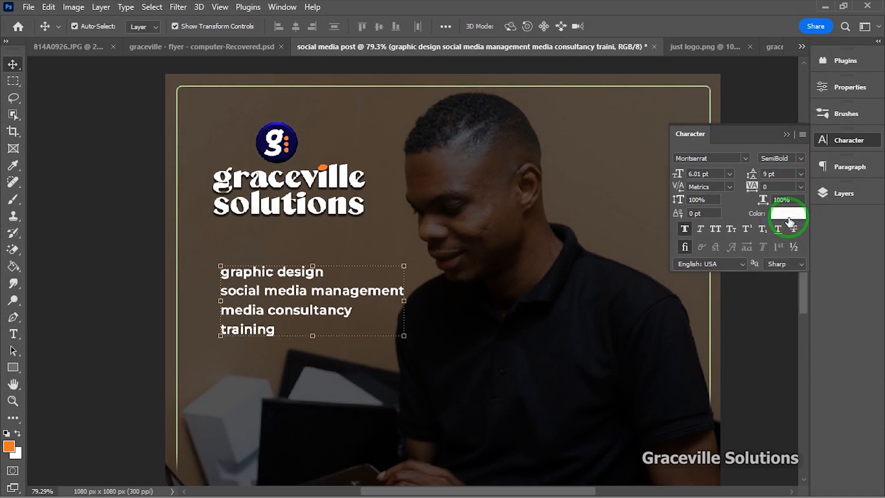
{"action": "left_click", "coordinate": [801, 175]}
{"action": "left_click", "coordinate": [783, 213]}
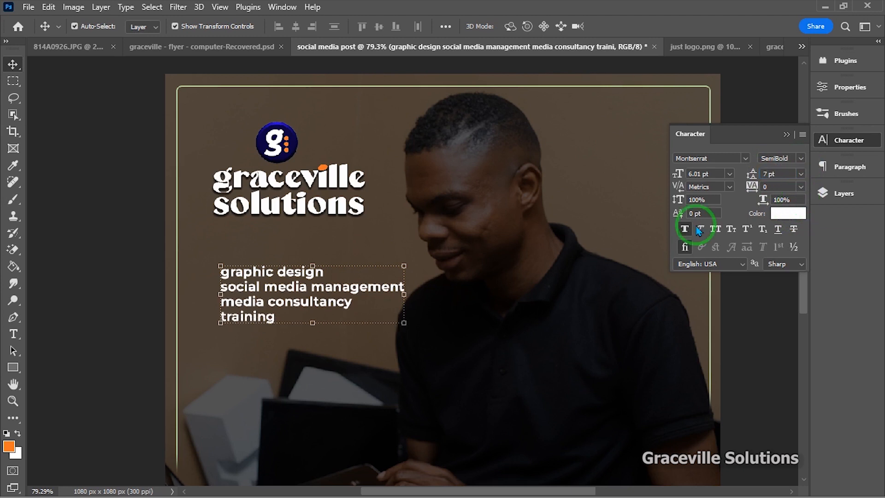
Align the service list with the caption's left edge and leave a clear gap below the word "solutions"
{"action": "left_click_drag", "start_coordinate": [299, 294], "coordinate": [284, 267]}
{"action": "scroll", "coordinate": [290, 269], "scroll_direction": "up", "scroll_amount": 4}
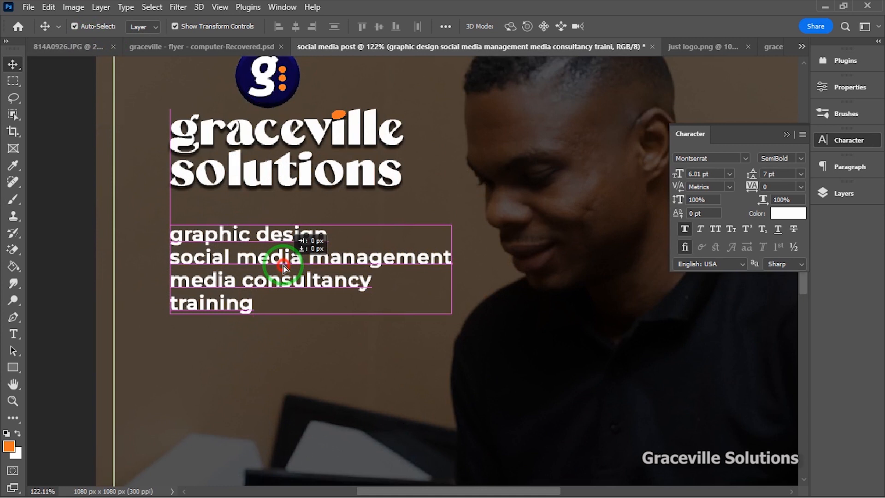
{"action": "left_click_drag", "start_coordinate": [284, 261], "coordinate": [285, 271]}
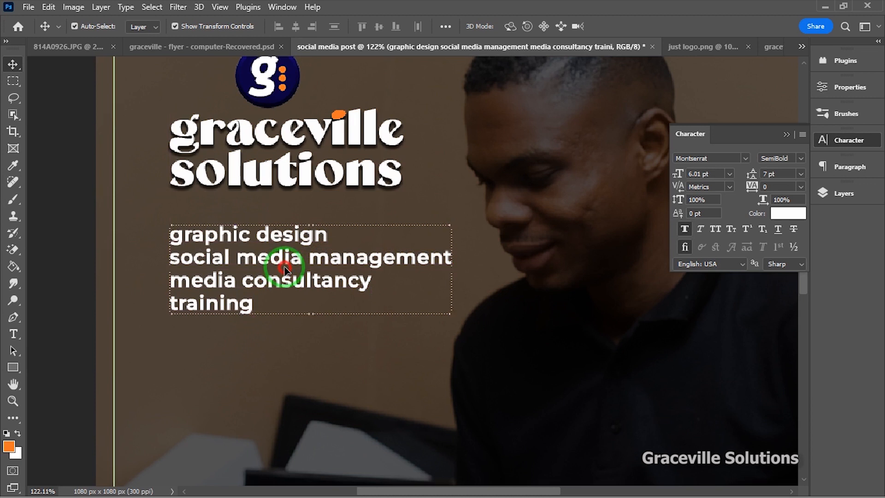
{"action": "left_click_drag", "start_coordinate": [285, 270], "coordinate": [288, 286]}
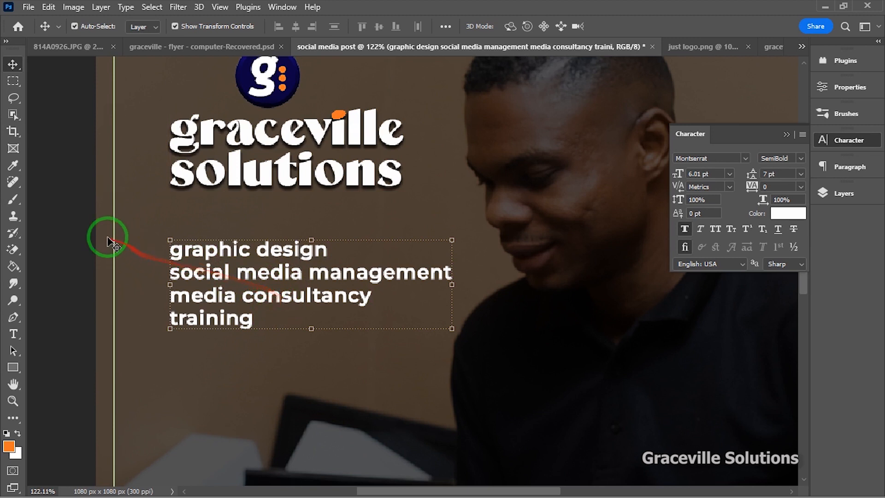
Put the service list text layer into a new group named "services" and collapse the group
{"action": "left_click", "coordinate": [849, 198]}
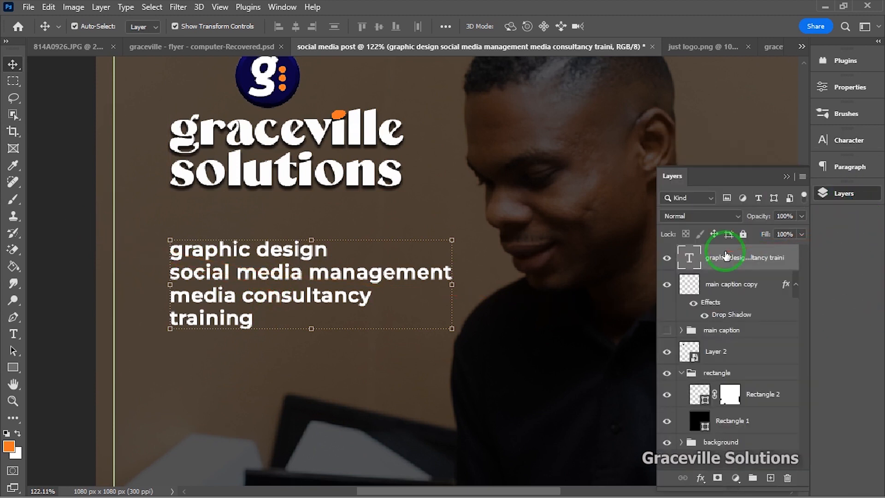
{"action": "key", "text": "ctrl+g"}
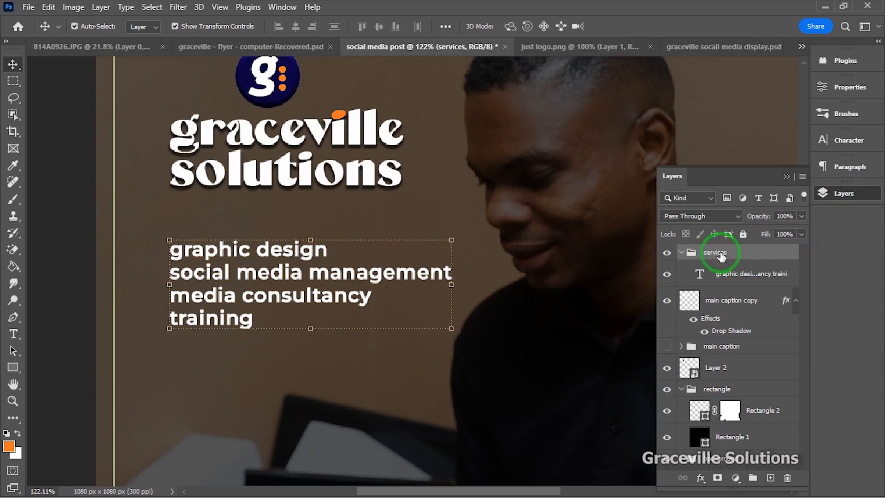
{"action": "left_click", "coordinate": [682, 253]}
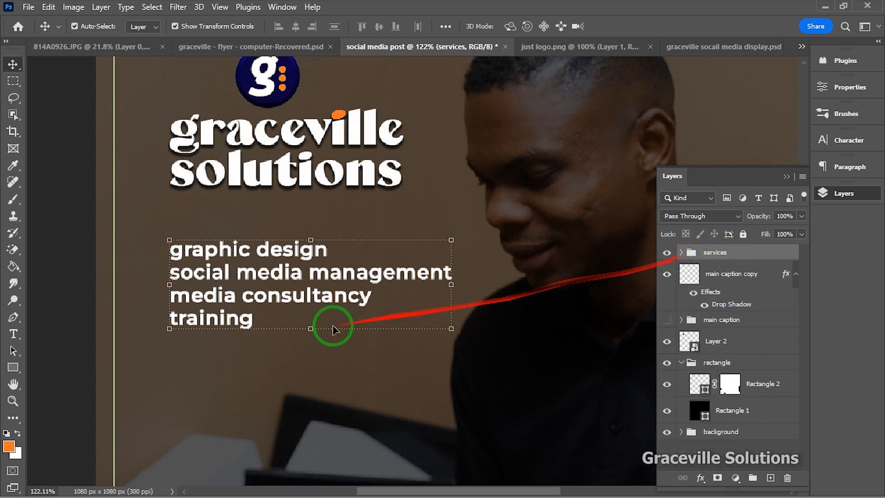
Draw a 7 px circle with the Ellipse tool as a bullet in front of "graphic design"
{"action": "left_click", "coordinate": [249, 301]}
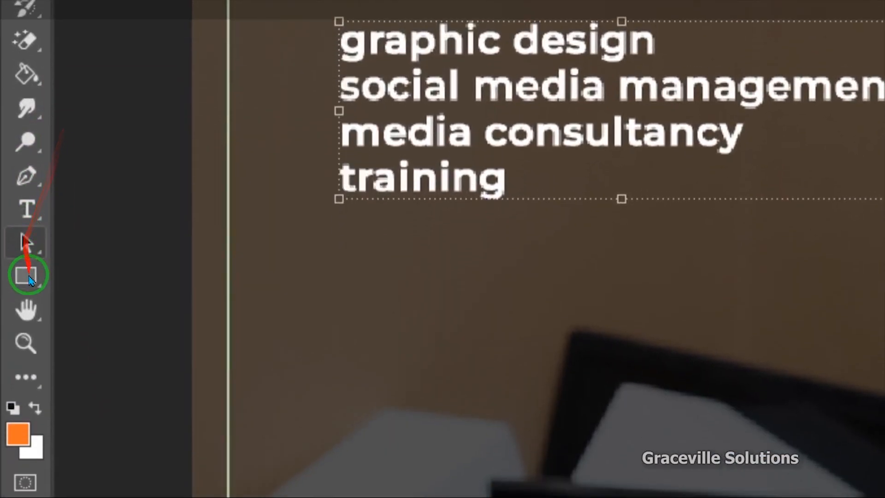
{"action": "left_click", "coordinate": [28, 276]}
{"action": "left_click", "coordinate": [86, 301]}
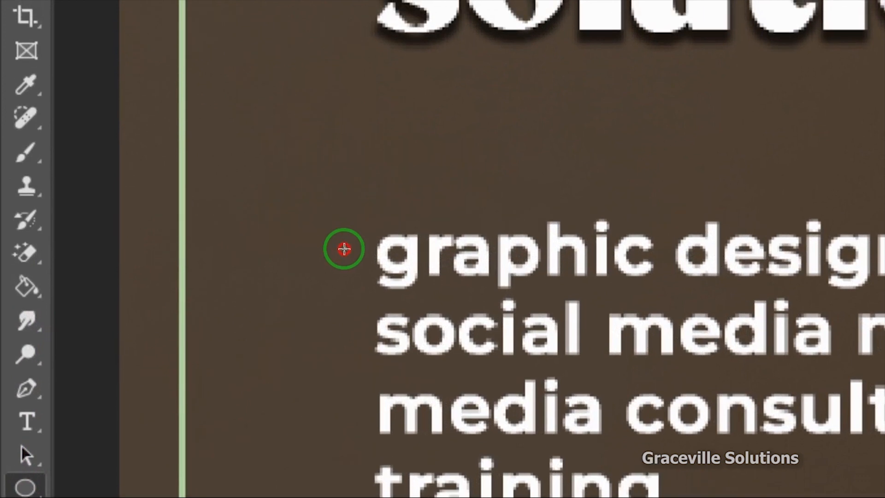
{"action": "left_click_drag", "start_coordinate": [344, 249], "coordinate": [357, 249]}
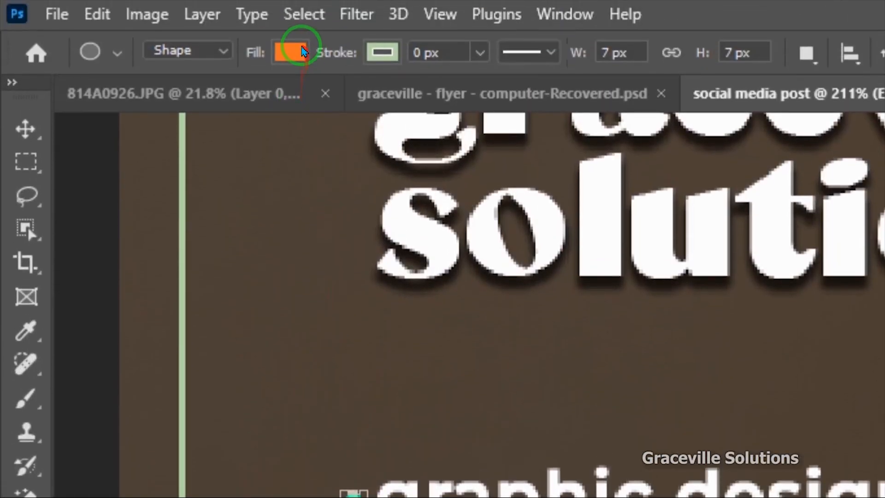
Change the bullet's fill to the dark navy blue of the logo
{"action": "left_click", "coordinate": [290, 52]}
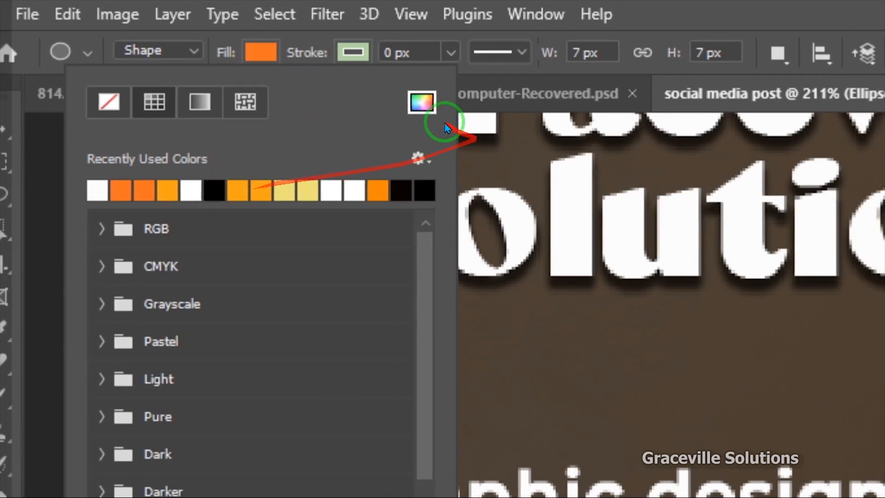
{"action": "left_click", "coordinate": [451, 101]}
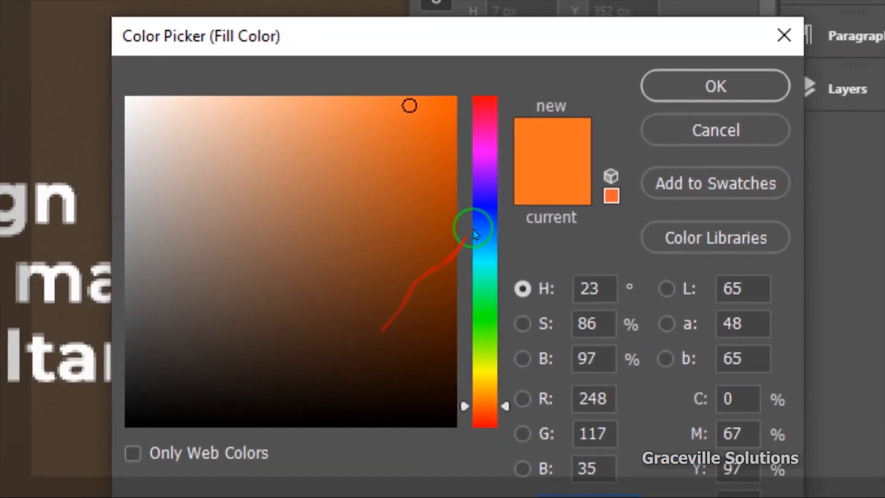
{"action": "left_click", "coordinate": [717, 222]}
{"action": "left_click", "coordinate": [653, 367]}
{"action": "left_click_drag", "start_coordinate": [445, 255], "coordinate": [454, 262]}
{"action": "left_click", "coordinate": [693, 1]}
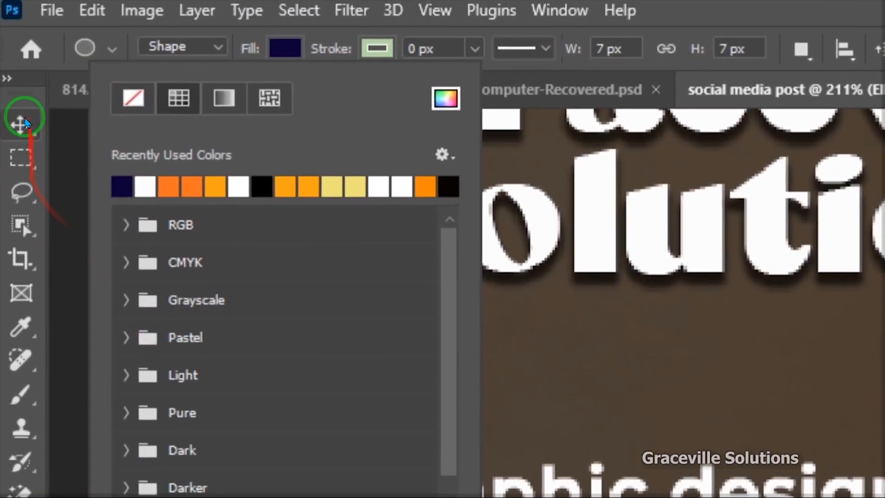
{"action": "left_click", "coordinate": [22, 122]}
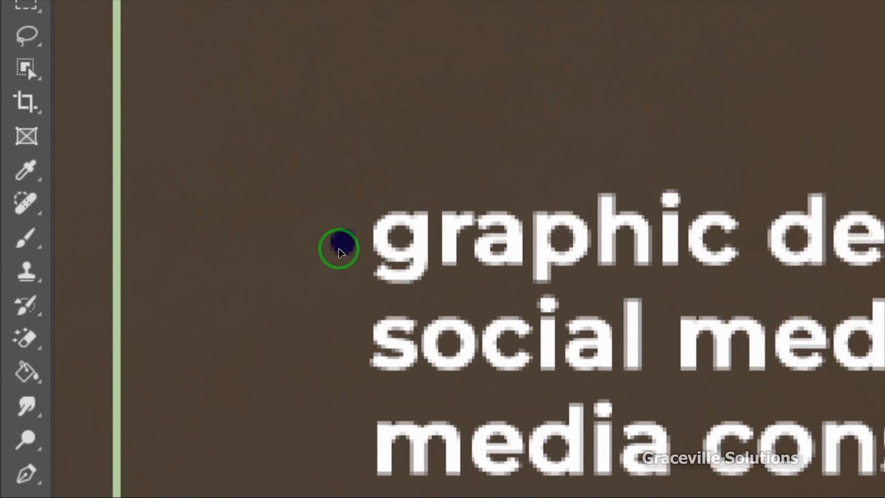
Duplicate the navy bullet in front of "social media management", "media consultancy" and "training", then deselect it
{"action": "mouse_move", "coordinate": [339, 251]}
{"action": "left_mouse_down"}
{"action": "mouse_move", "coordinate": [341, 351]}
{"action": "mouse_move", "coordinate": [342, 251]}
{"action": "left_mouse_up"}
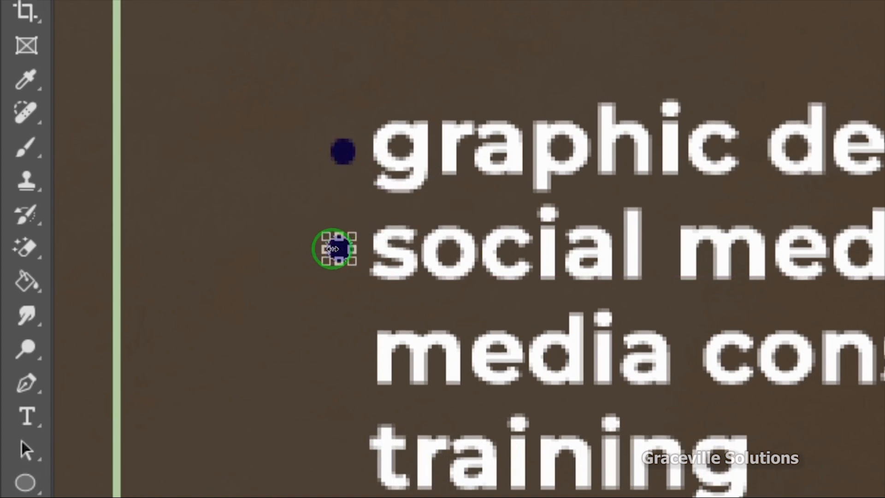
{"action": "scroll", "coordinate": [339, 245], "scroll_direction": "up", "scroll_amount": 4}
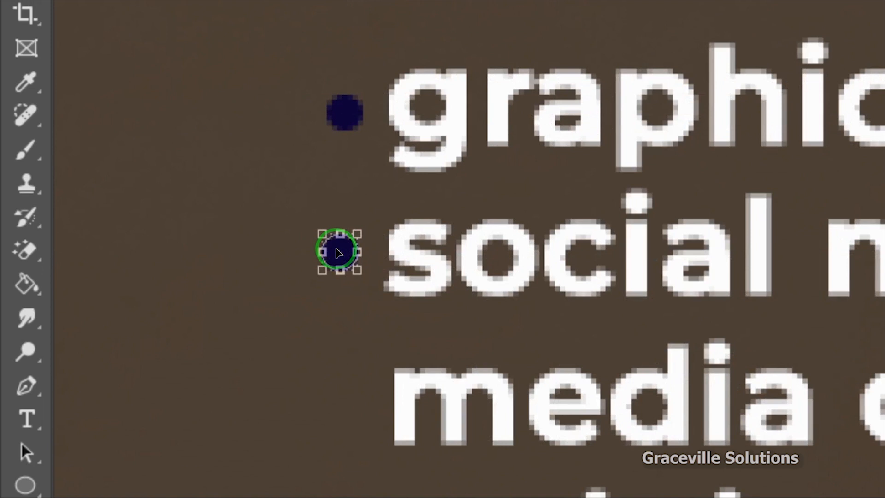
{"action": "left_click_drag", "start_coordinate": [339, 252], "coordinate": [342, 345]}
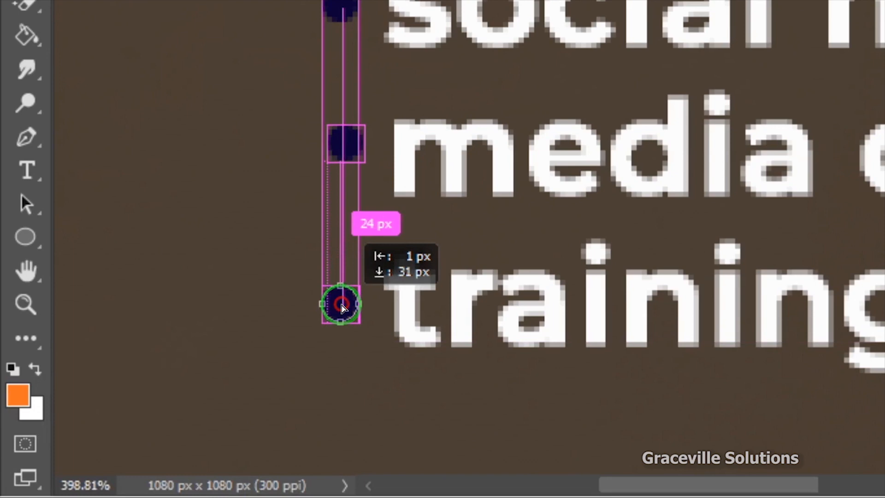
{"action": "left_click_drag", "start_coordinate": [341, 304], "coordinate": [341, 304]}
{"action": "scroll", "coordinate": [409, 158], "scroll_direction": "down", "scroll_amount": 5}
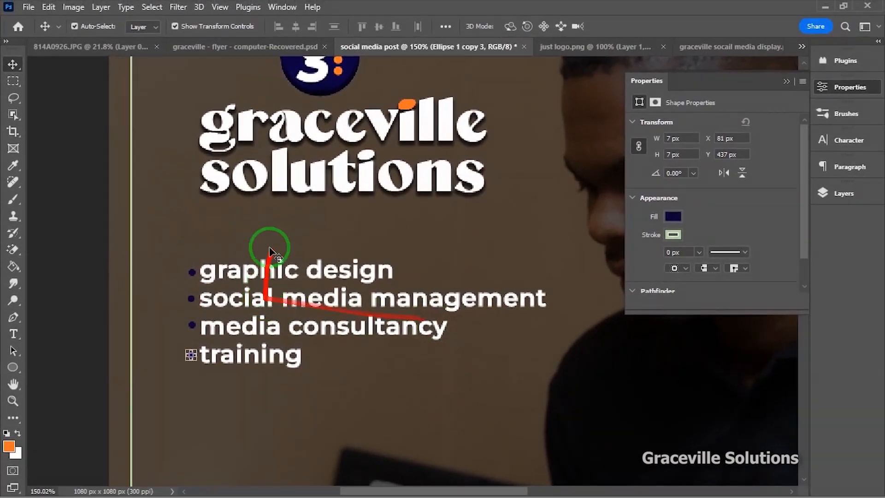
{"action": "left_click", "coordinate": [366, 385]}
{"action": "scroll", "coordinate": [368, 376], "scroll_direction": "down", "scroll_amount": 3}
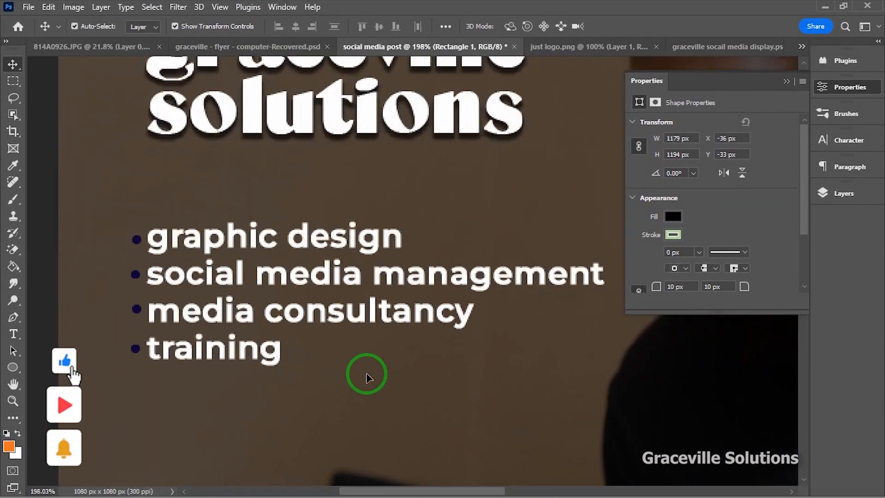
{"action": "scroll", "coordinate": [369, 378], "scroll_direction": "down", "scroll_amount": 2}
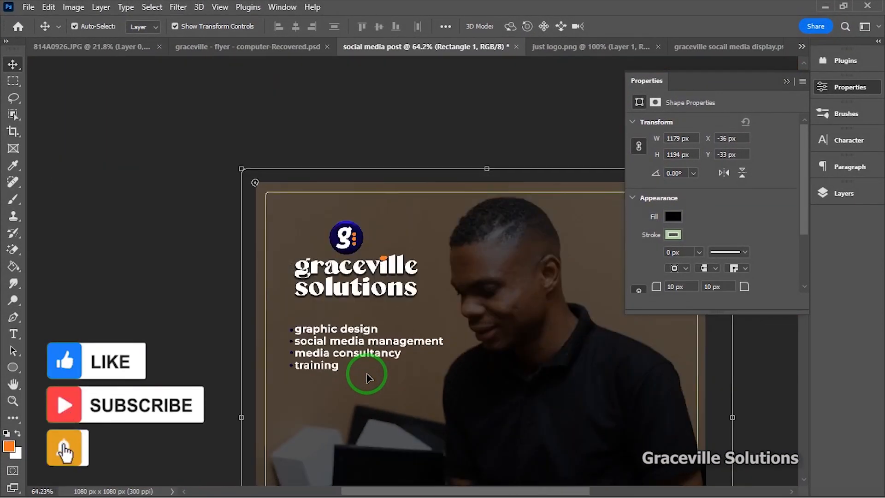
{"action": "scroll", "coordinate": [369, 378], "scroll_direction": "up", "scroll_amount": 2}
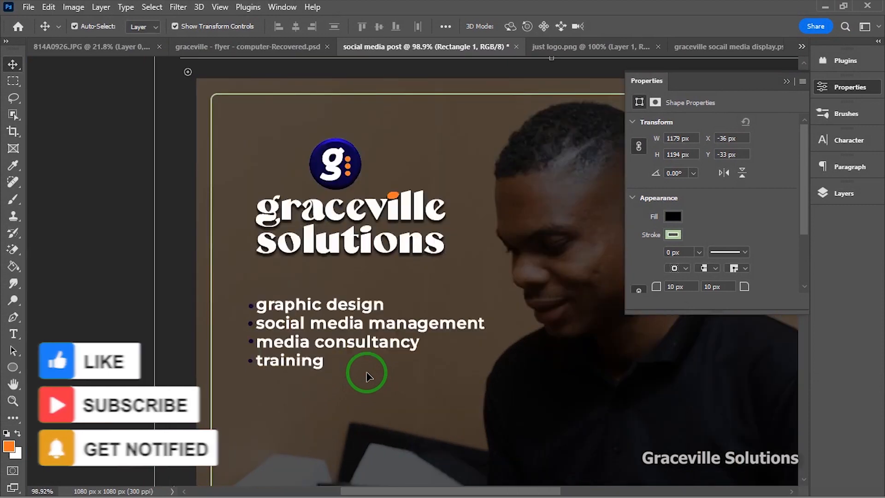
{"action": "scroll", "coordinate": [368, 376], "scroll_direction": "up", "scroll_amount": 1}
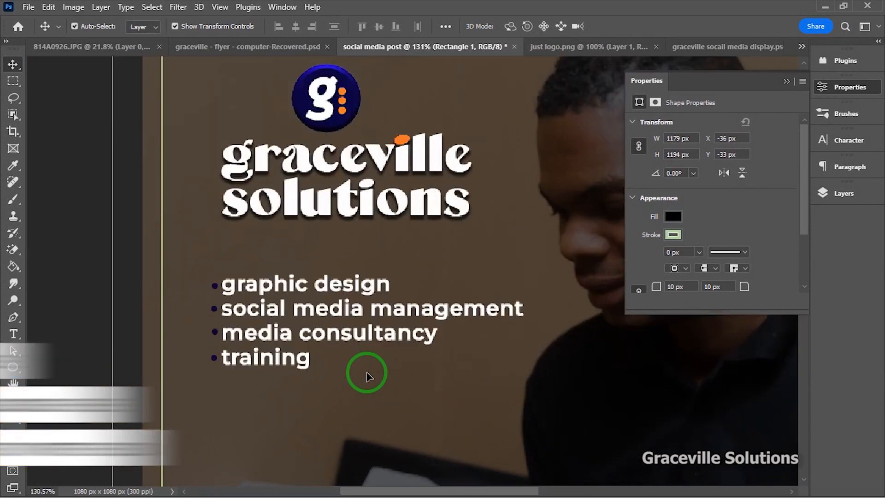
Collapse the "services" group and nudge the whole bulleted list slightly down
{"action": "left_click", "coordinate": [841, 196]}
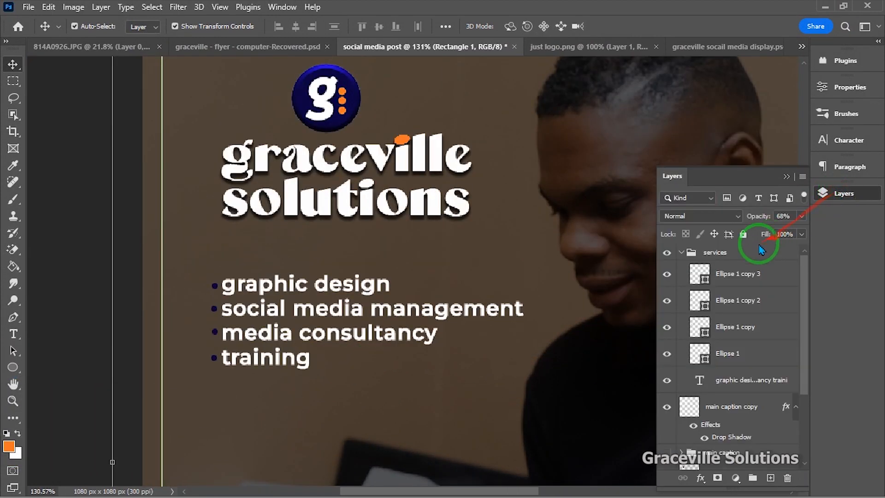
{"action": "left_click", "coordinate": [681, 252]}
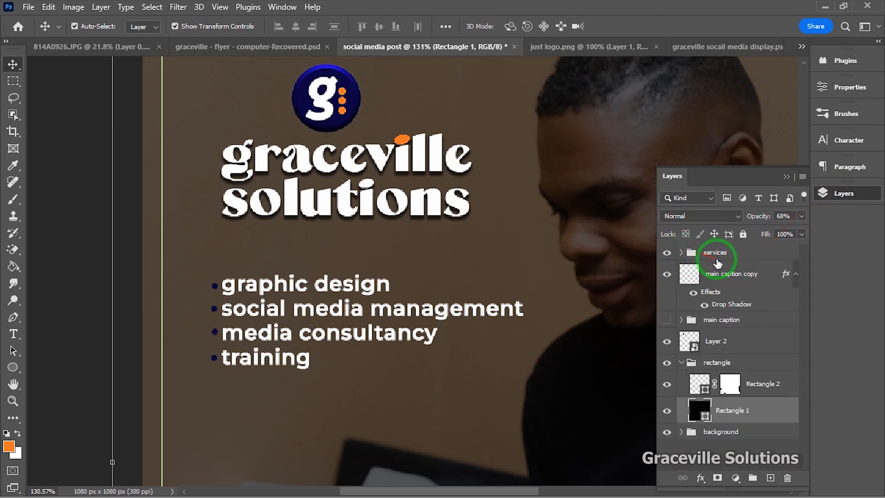
{"action": "left_click", "coordinate": [667, 253]}
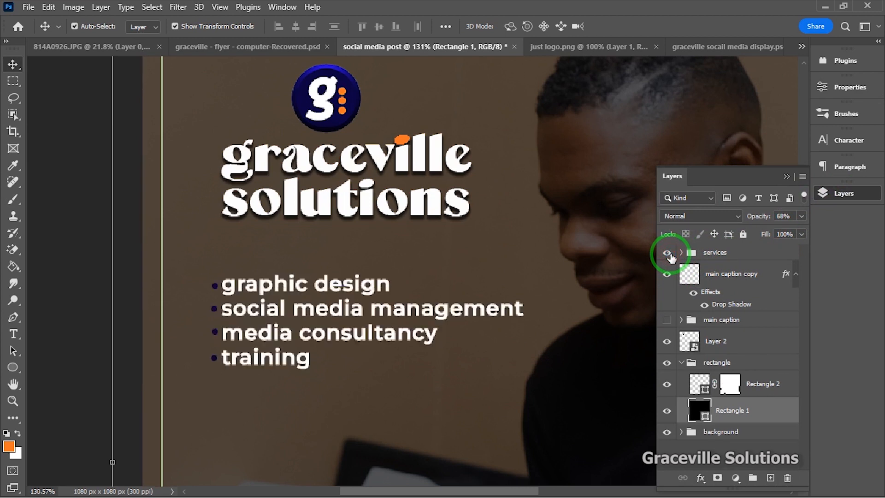
{"action": "left_click", "coordinate": [716, 253]}
{"action": "key", "text": "Down"}
{"action": "key", "text": "Down"}
{"action": "key", "text": "Down"}
{"action": "key", "text": "Down"}
{"action": "key", "text": "Down"}
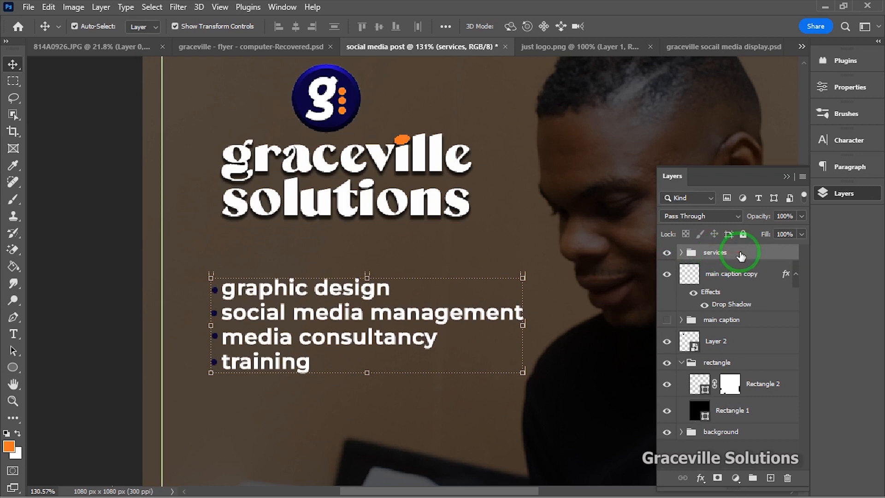
Duplicate the "services" group
{"action": "key", "text": "ctrl"}
{"action": "key", "text": "ctrl+j"}
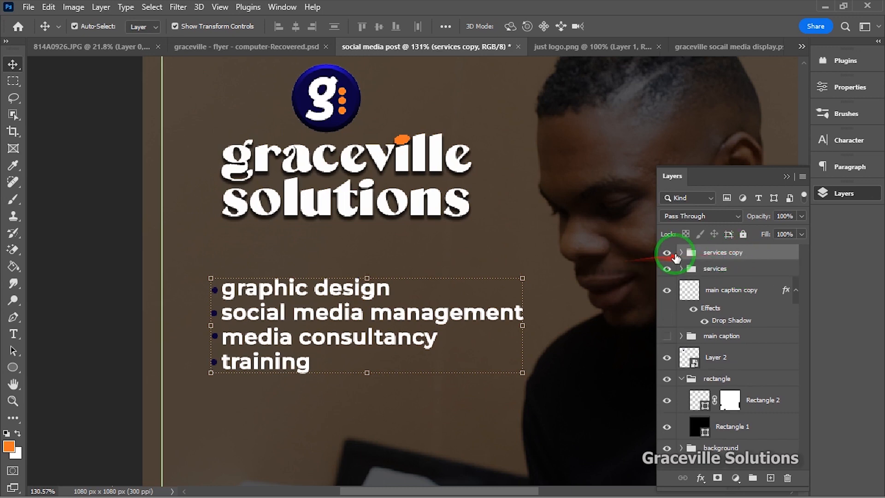
Hide the "services copy" group, then flatten the original "services" group by converting it to a smart object and rasterizing it
{"action": "left_click", "coordinate": [667, 253]}
{"action": "left_click", "coordinate": [715, 275]}
{"action": "right_click", "coordinate": [715, 275]}
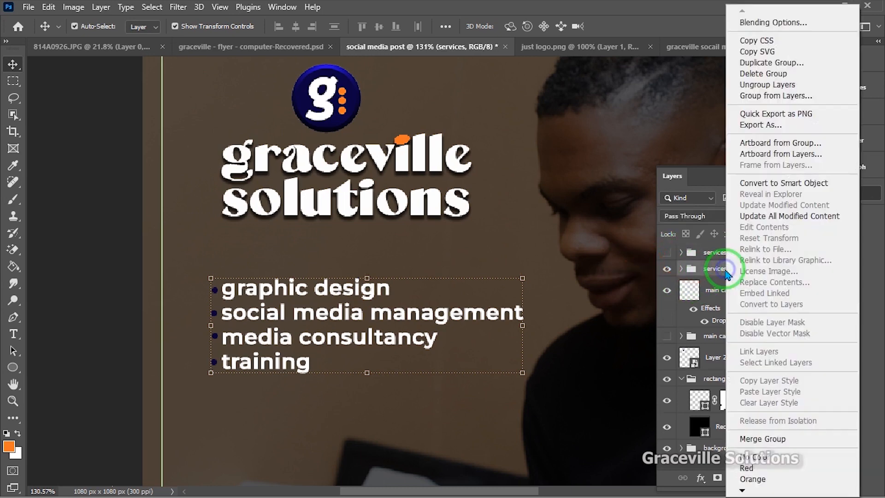
{"action": "left_click", "coordinate": [779, 183]}
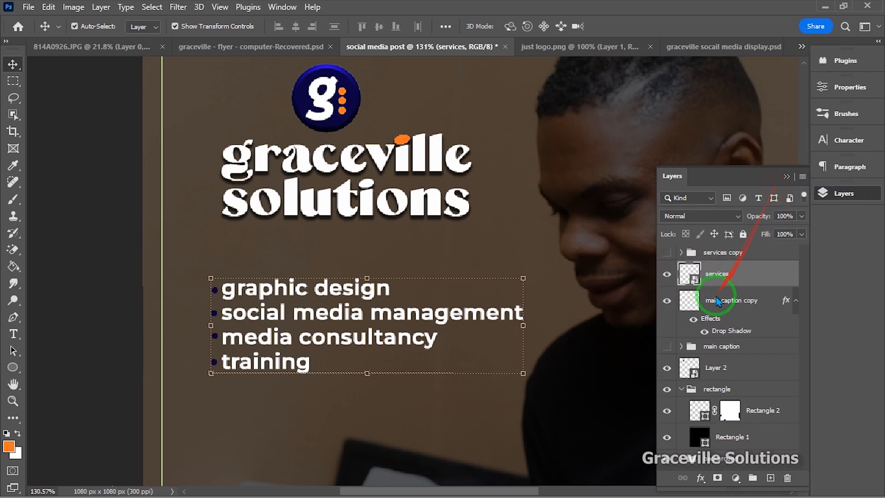
{"action": "right_click", "coordinate": [720, 274]}
{"action": "left_click", "coordinate": [622, 270]}
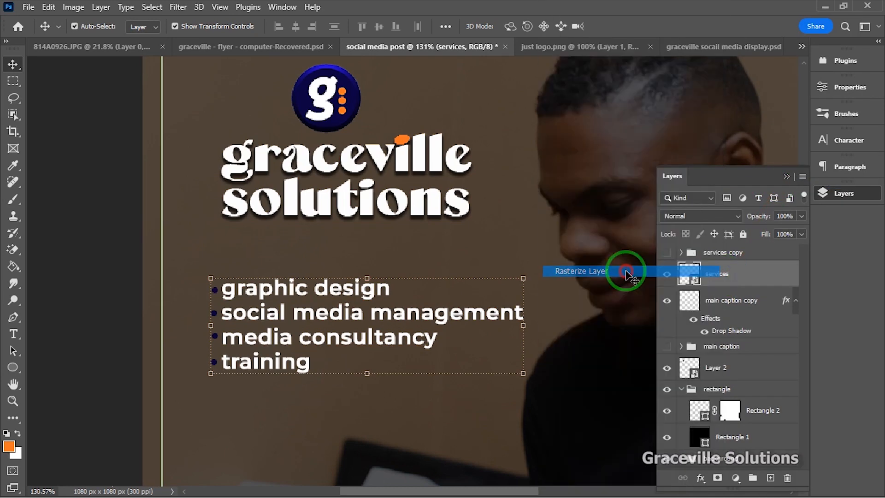
{"action": "left_click", "coordinate": [404, 341]}
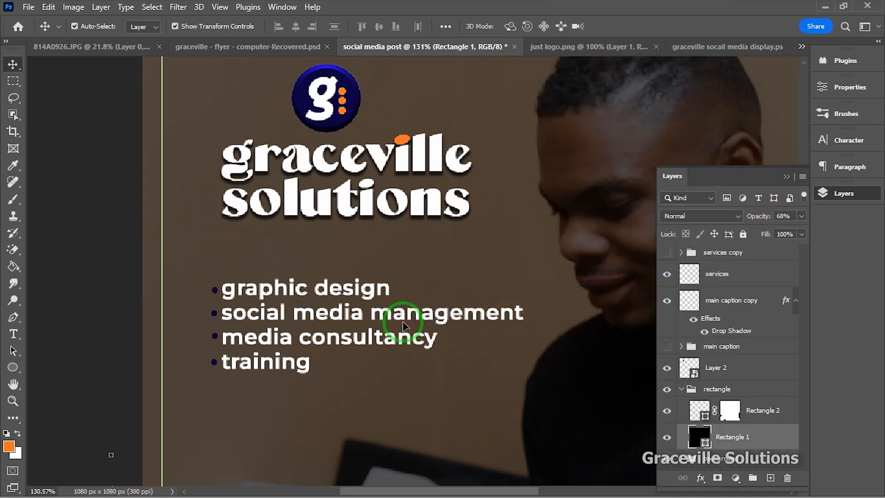
Nudge the rasterized "services" list slightly up towards the company name
{"action": "key", "text": "ctrl+plus"}
{"action": "left_click", "coordinate": [705, 277]}
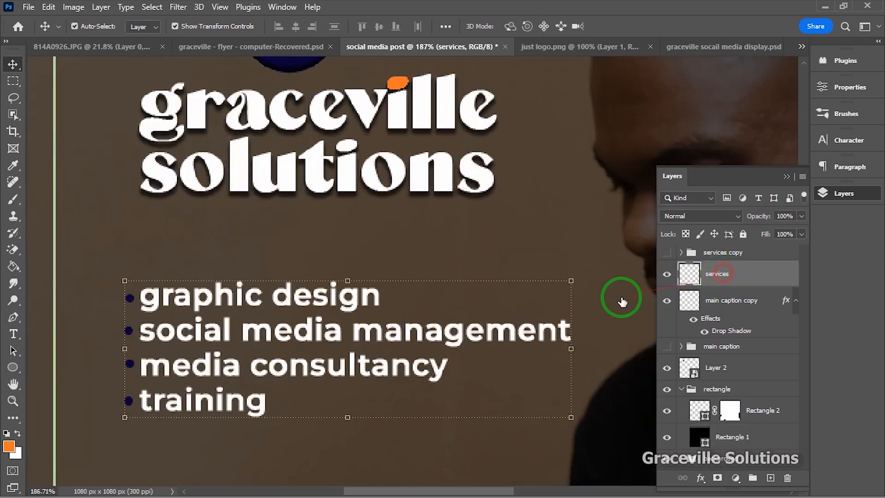
{"action": "key", "text": "Up"}
{"action": "key", "text": "Up"}
{"action": "key", "text": "Up"}
{"action": "key", "text": "Up"}
{"action": "key", "text": "Up"}
{"action": "key", "text": "Up"}
{"action": "key", "text": "Up"}
{"action": "key", "text": "Up"}
{"action": "key", "text": "Up"}
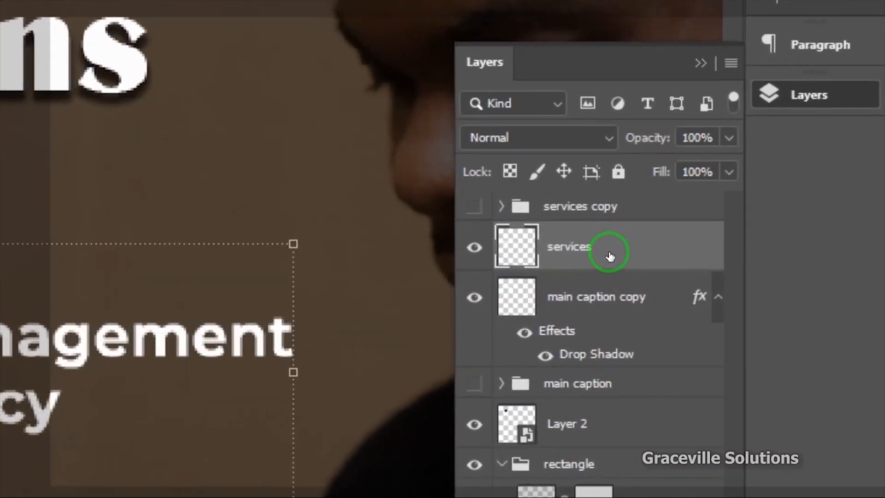
Add a drop shadow at 48% opacity to the "services" layer and deselect it
{"action": "right_click", "coordinate": [739, 280]}
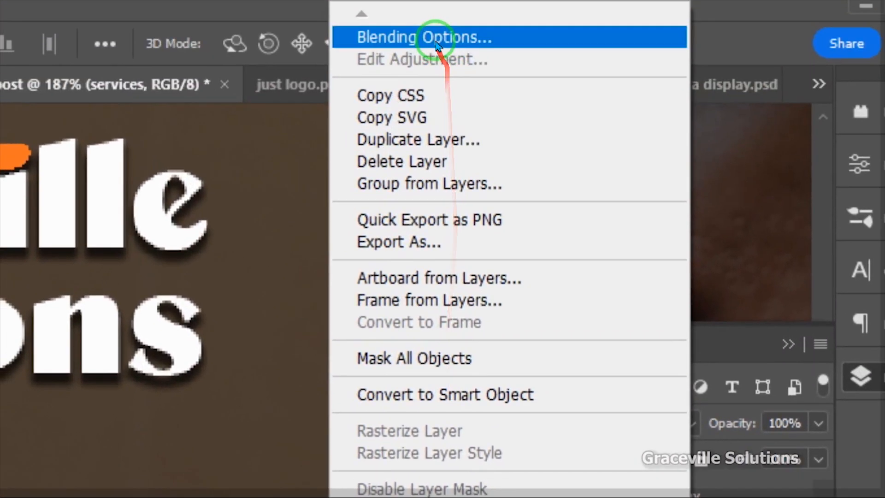
{"action": "left_click", "coordinate": [416, 0]}
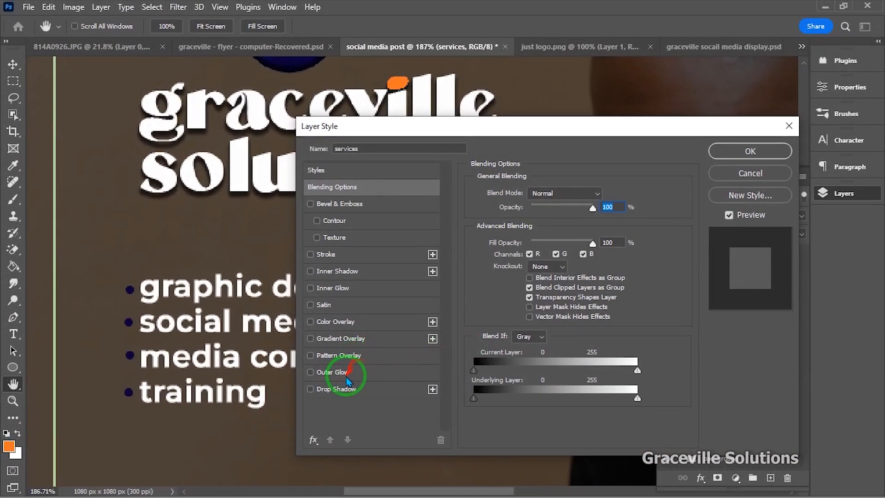
{"action": "left_click", "coordinate": [343, 389]}
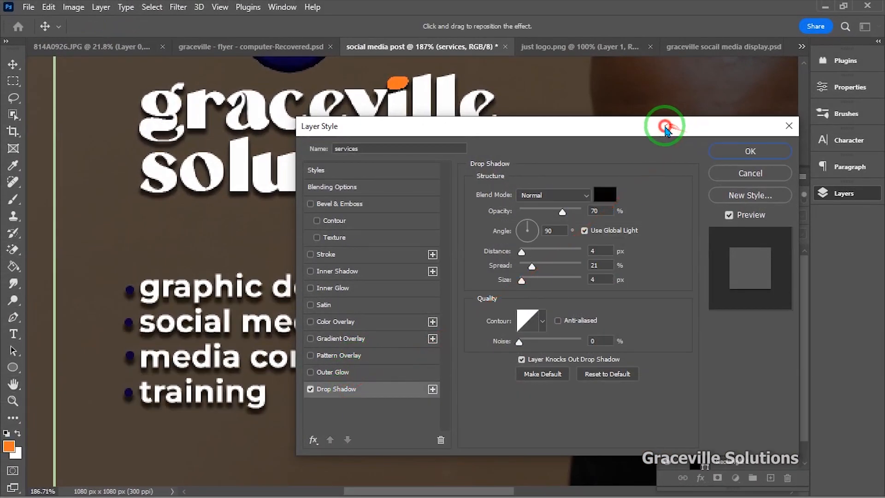
{"action": "left_click_drag", "start_coordinate": [667, 125], "coordinate": [746, 109]}
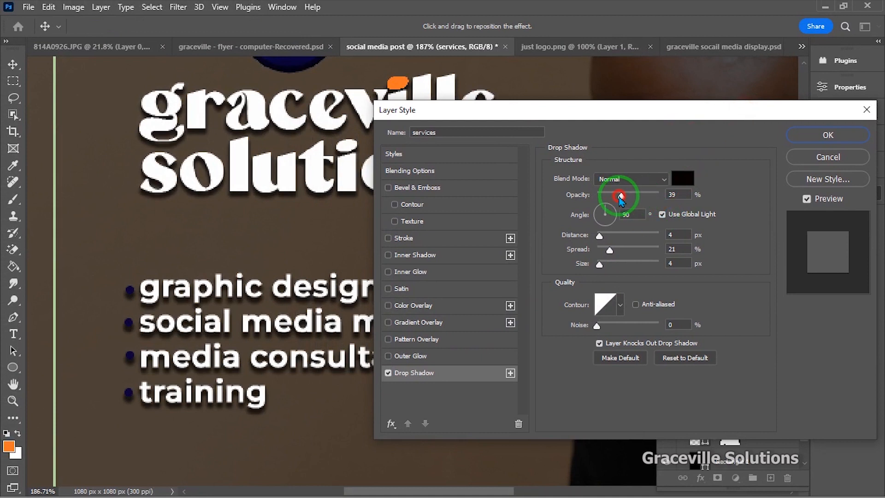
{"action": "left_click_drag", "start_coordinate": [620, 198], "coordinate": [629, 199]}
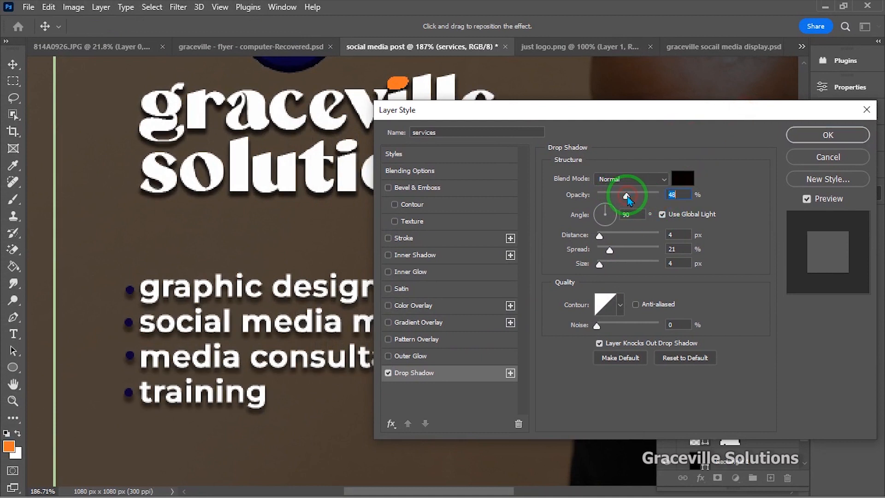
{"action": "left_click", "coordinate": [837, 134]}
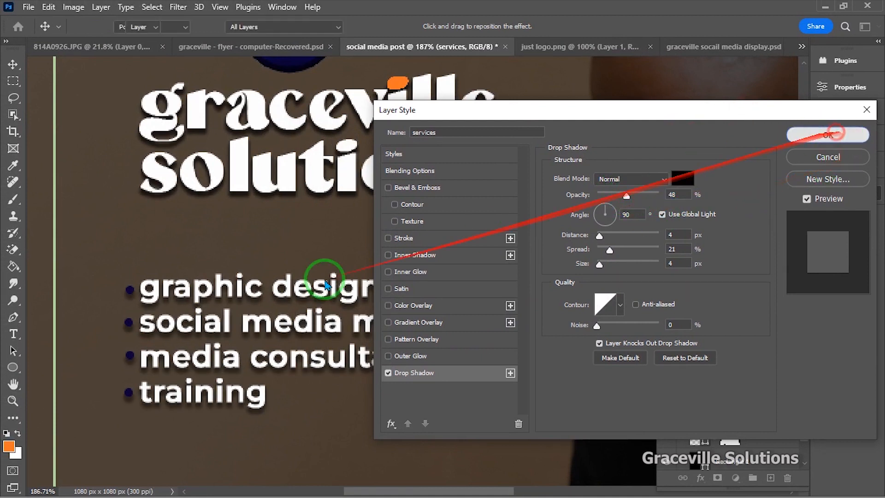
{"action": "scroll", "coordinate": [257, 340], "scroll_direction": "down", "scroll_amount": 6}
{"action": "left_click", "coordinate": [263, 332]}
{"action": "scroll", "coordinate": [286, 336], "scroll_direction": "up", "scroll_amount": 3}
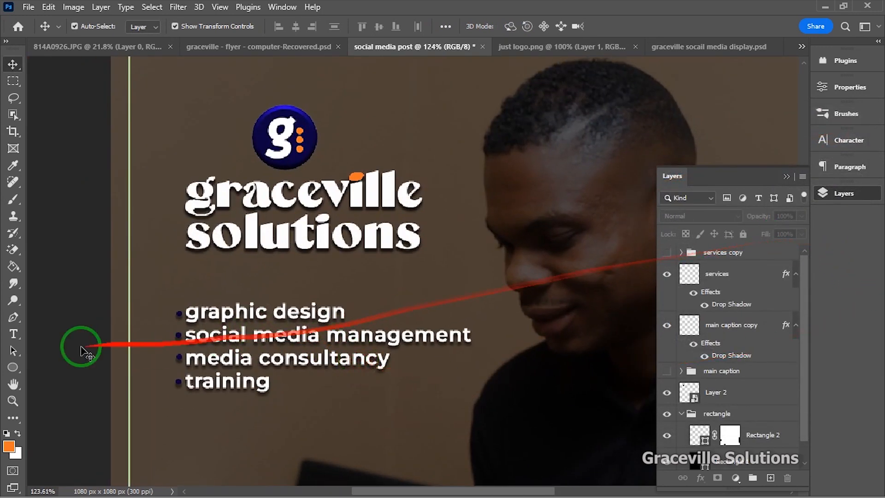
Add the text "What We Do" between the company name and the service list
{"action": "left_click", "coordinate": [13, 332]}
{"action": "left_click", "coordinate": [214, 272]}
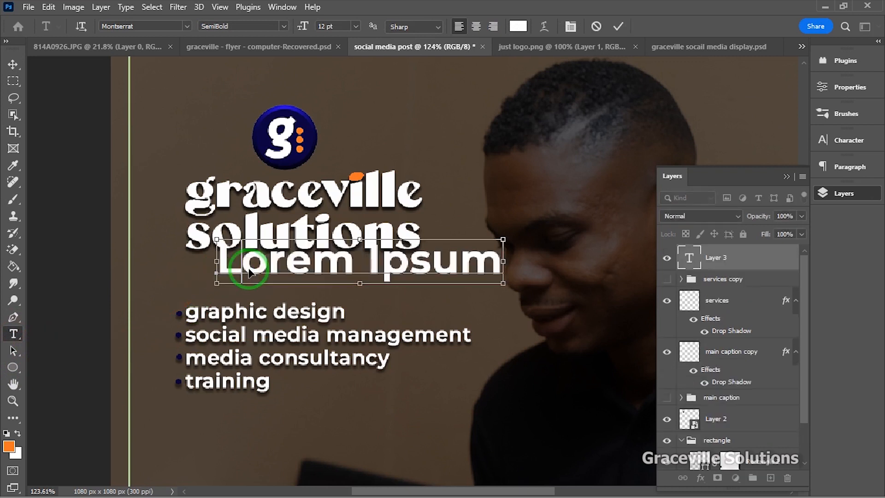
{"action": "type", "text": "What We Do"}
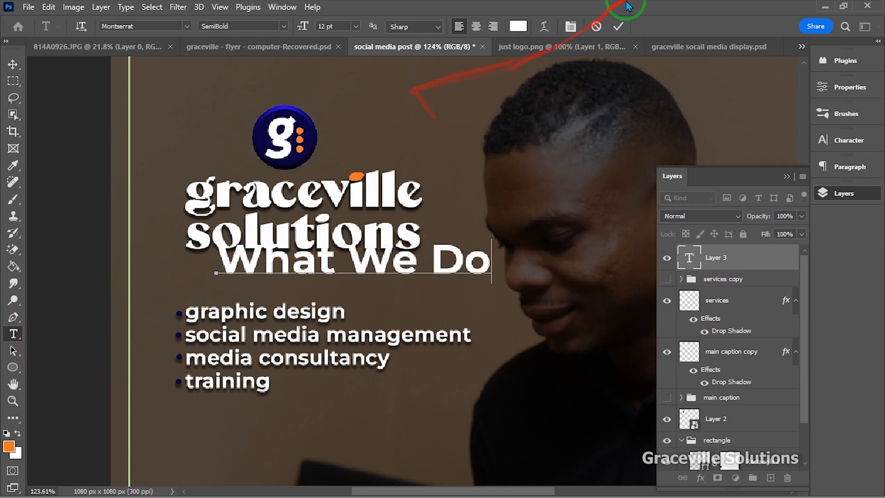
{"action": "left_click", "coordinate": [621, 28]}
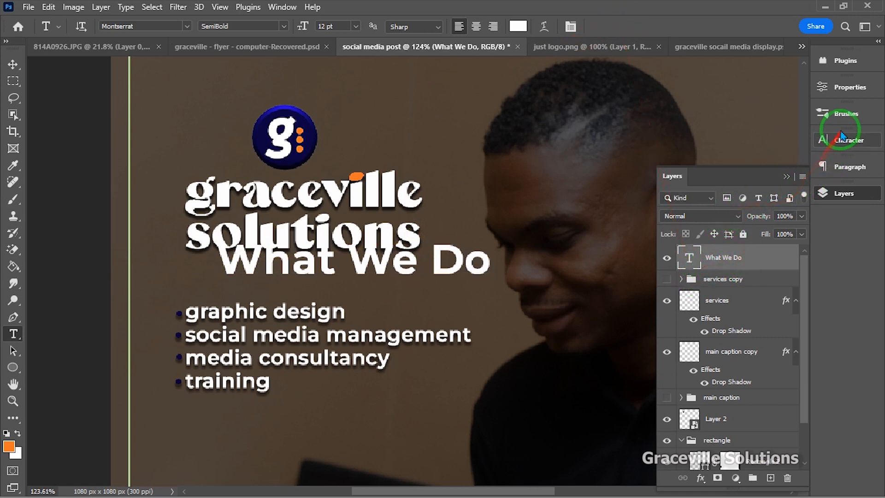
Change the font of "What We Do" to Autograf PERSONAL USE ONLY Regular
{"action": "left_click", "coordinate": [853, 143]}
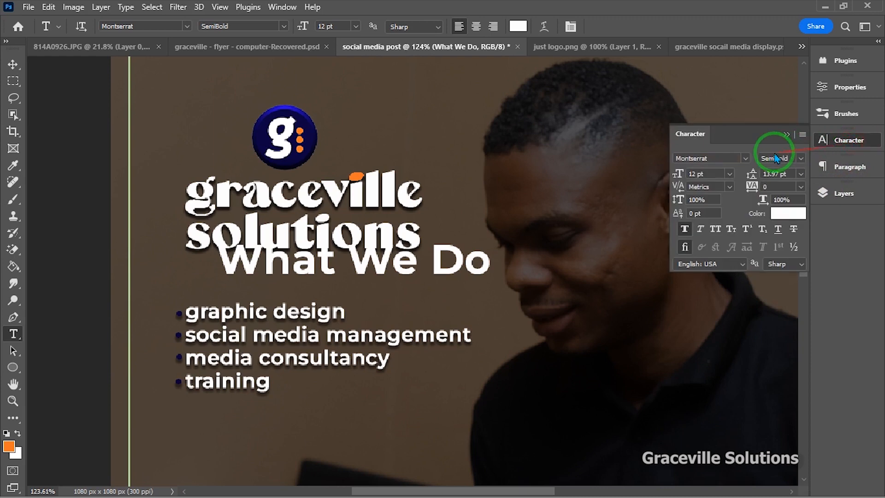
{"action": "type", "text": "aut"}
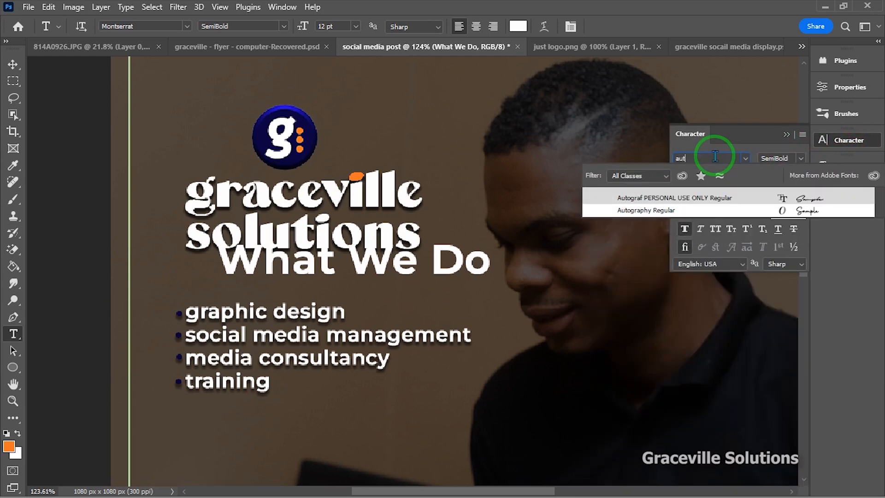
{"action": "type", "text": "o"}
{"action": "key", "text": "Return"}
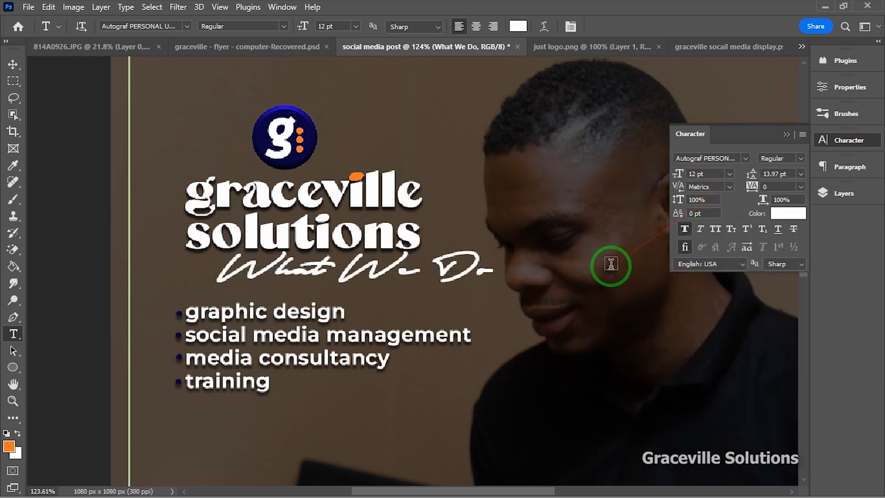
Scale "What We Do" down to about 45% and fit it into the gap above the service list
{"action": "key", "text": "v"}
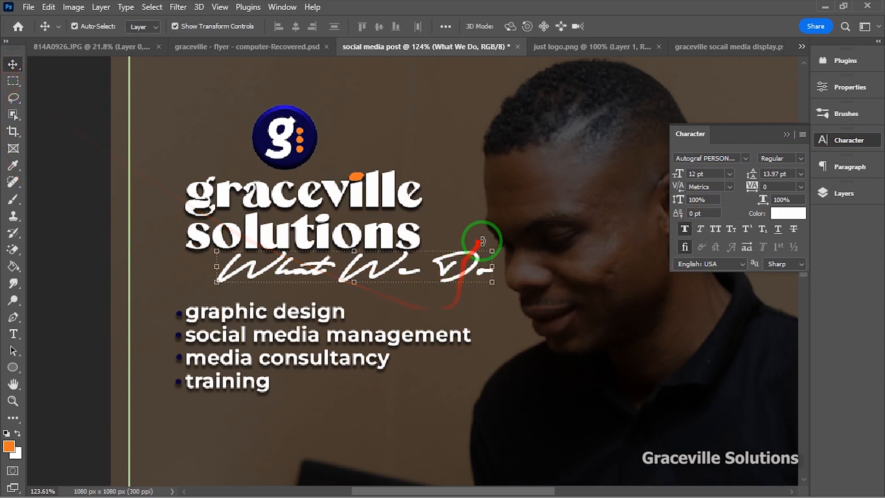
{"action": "left_click_drag", "start_coordinate": [493, 247], "coordinate": [340, 279]}
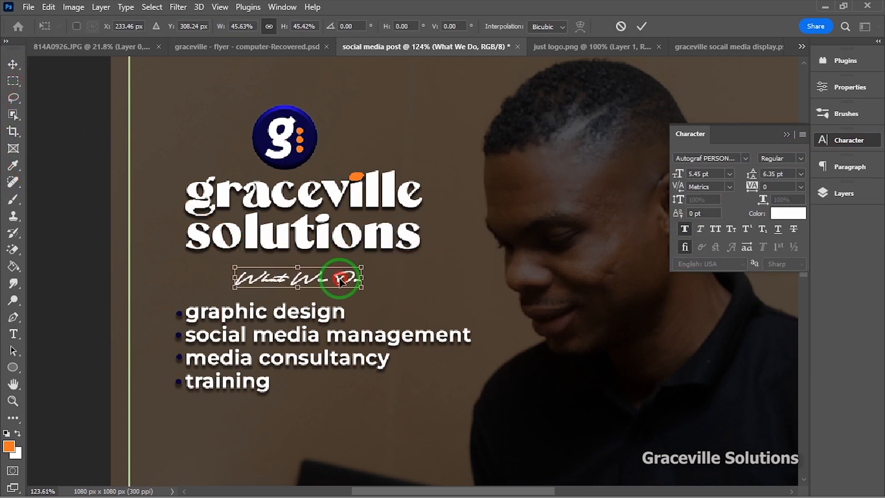
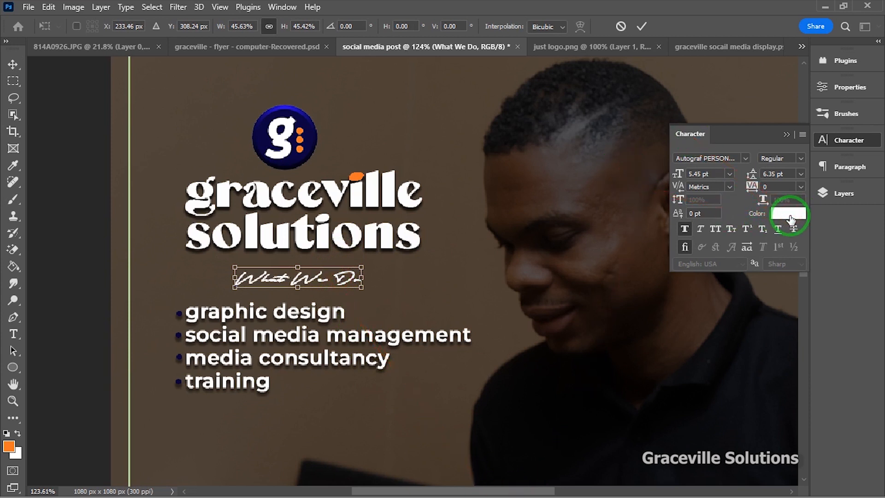
{"action": "left_click", "coordinate": [641, 26]}
Recolour "What We Do" in the caption's orange, refined to #f87d30, and enlarge the text to about 112%
{"action": "left_click", "coordinate": [787, 214]}
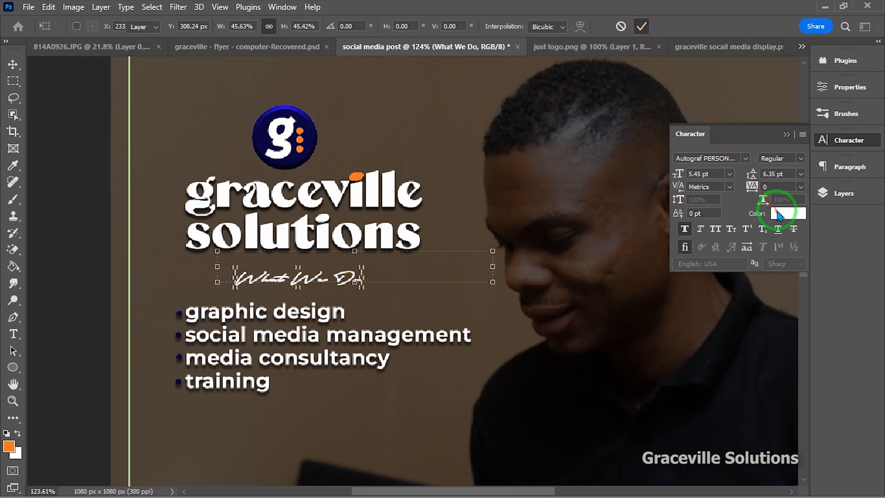
{"action": "left_click", "coordinate": [358, 174]}
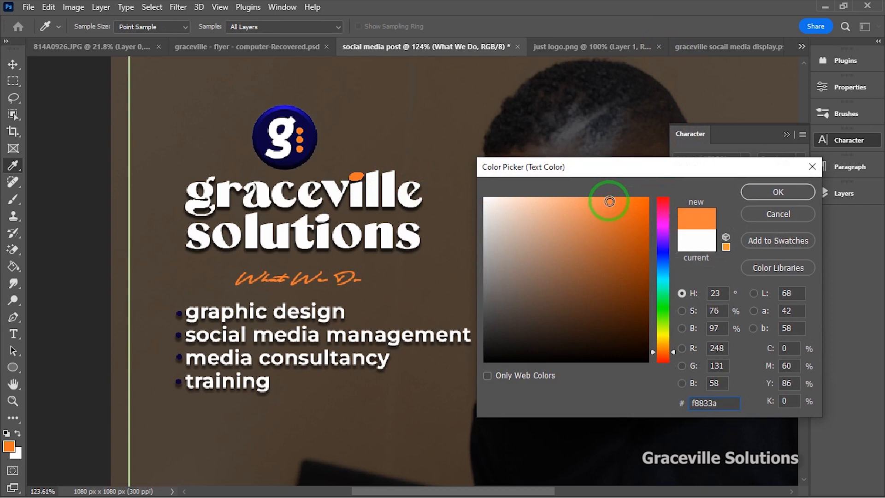
{"action": "left_click_drag", "start_coordinate": [606, 201], "coordinate": [605, 201]}
{"action": "left_click", "coordinate": [755, 194]}
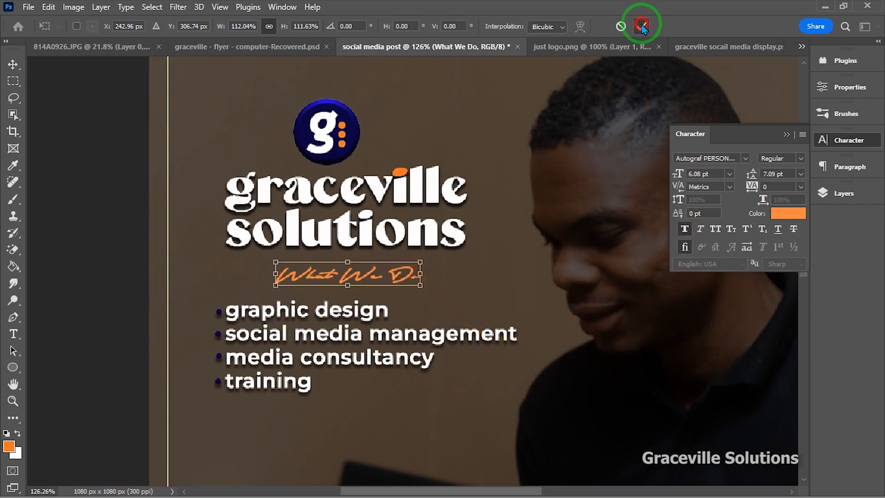
{"action": "left_click", "coordinate": [642, 27]}
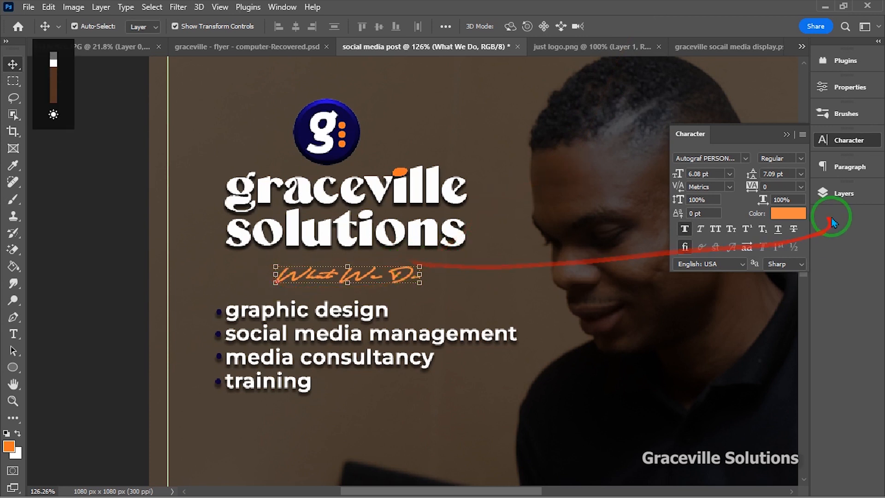
{"action": "left_click", "coordinate": [794, 218]}
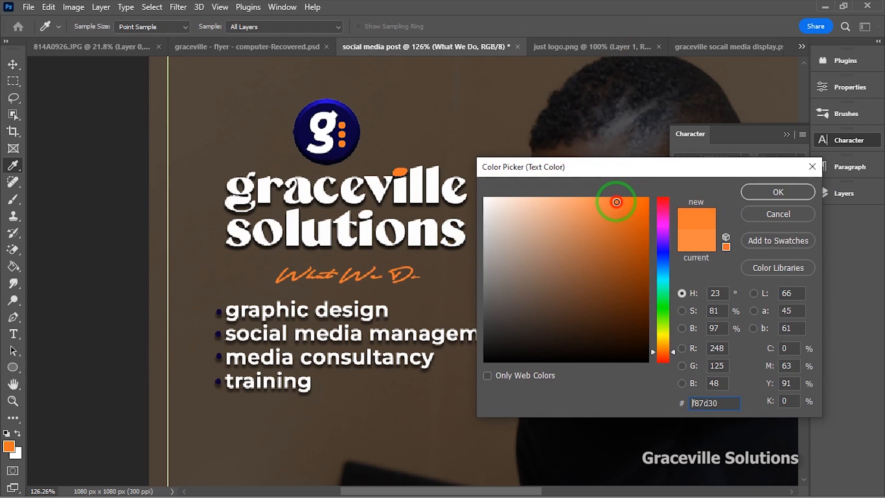
{"action": "left_click", "coordinate": [778, 192]}
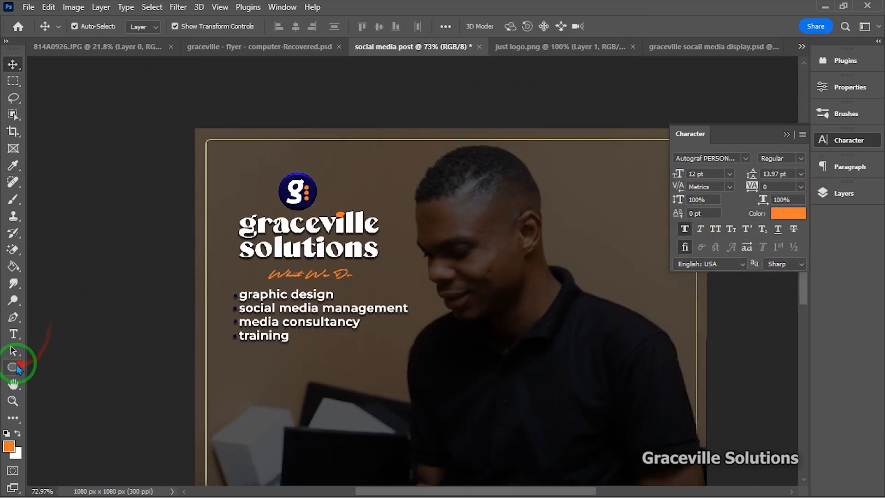
Draw an orange rounded rectangle of about 200 x 27 px with 10 px corners over the "What We Do" text
{"action": "left_click", "coordinate": [13, 367]}
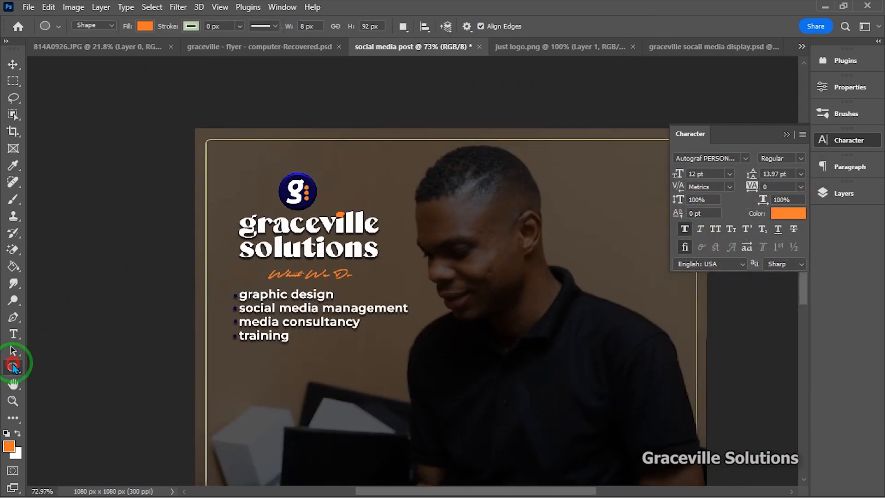
{"action": "left_click", "coordinate": [64, 367]}
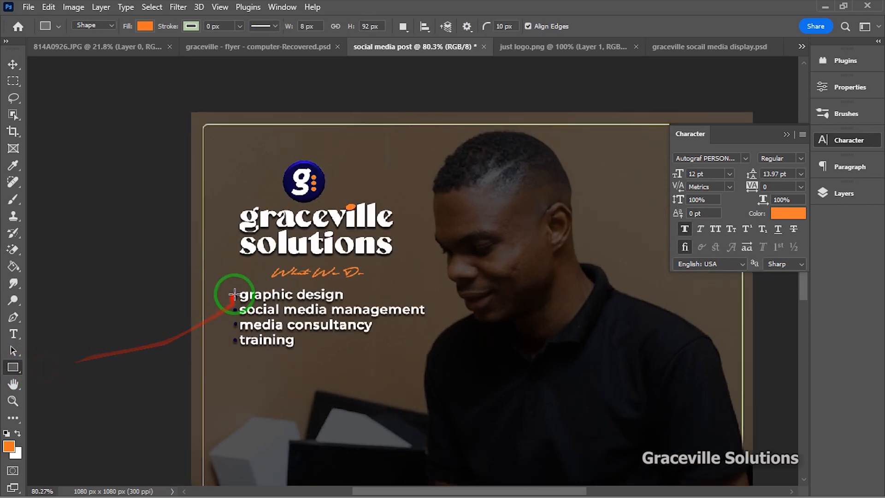
{"action": "scroll", "coordinate": [234, 295], "scroll_direction": "up", "scroll_amount": 2}
{"action": "left_click", "coordinate": [279, 260]}
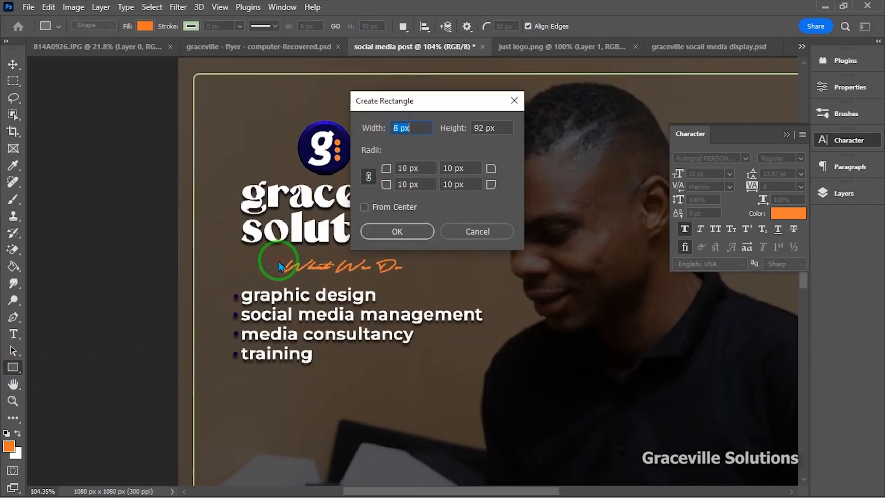
{"action": "left_click", "coordinate": [468, 231]}
{"action": "left_click_drag", "start_coordinate": [273, 256], "coordinate": [407, 274]}
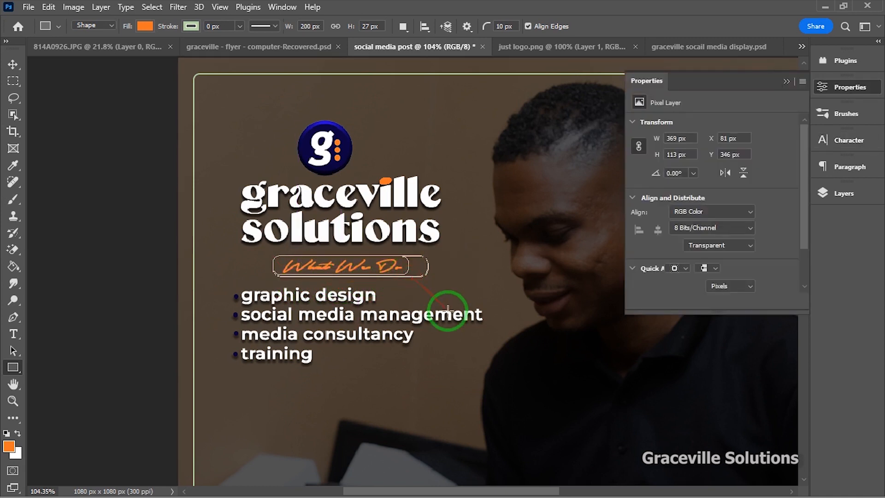
Move the "What We Do" text layer above the orange rectangle's layer
{"action": "left_click", "coordinate": [13, 66]}
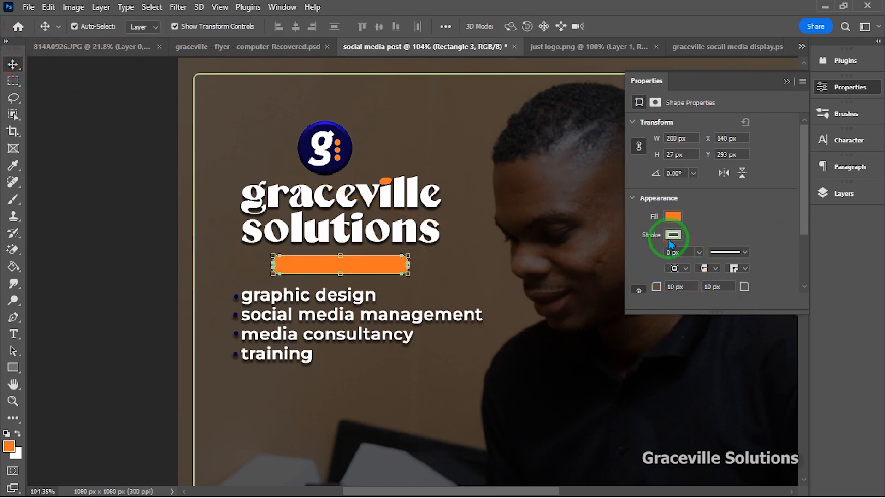
{"action": "left_click", "coordinate": [843, 193]}
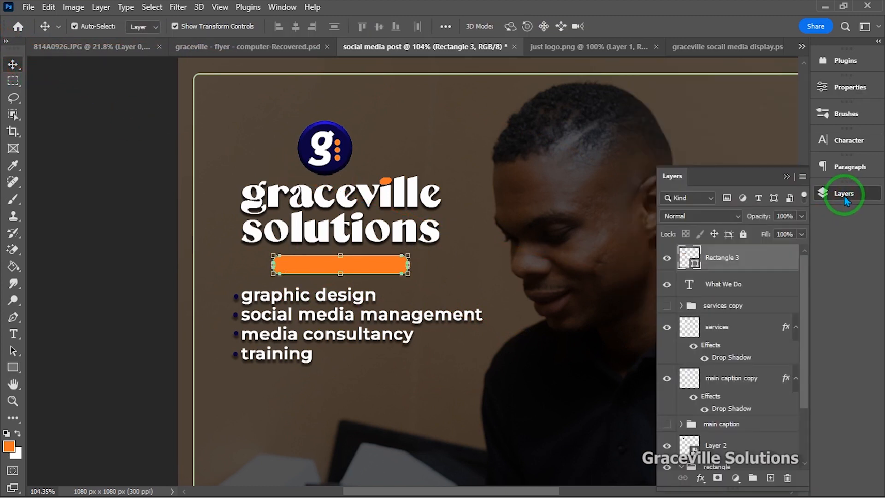
{"action": "left_click_drag", "start_coordinate": [732, 291], "coordinate": [726, 254]}
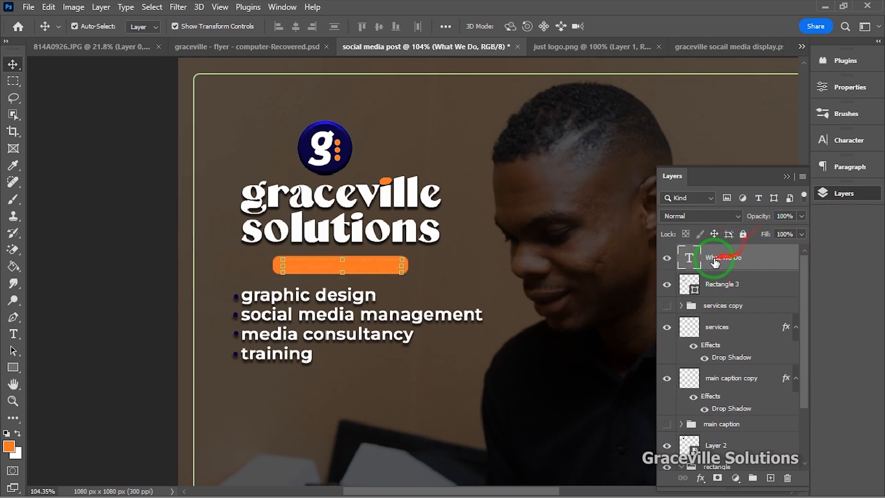
Recolour the "What We Do" text to dark navy #0c0342, sampled from the logo circle
{"action": "double_click", "coordinate": [689, 261]}
{"action": "left_click", "coordinate": [518, 26]}
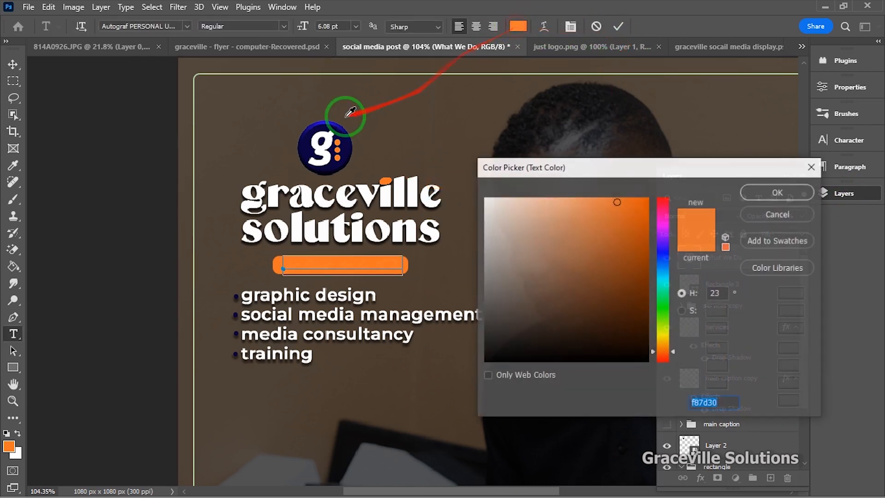
{"action": "left_click", "coordinate": [347, 140]}
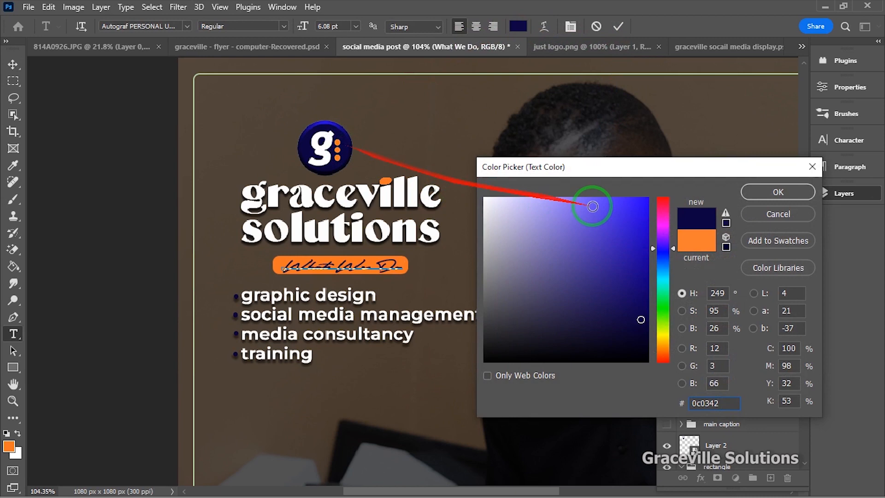
{"action": "left_click", "coordinate": [764, 193]}
{"action": "left_click", "coordinate": [703, 253]}
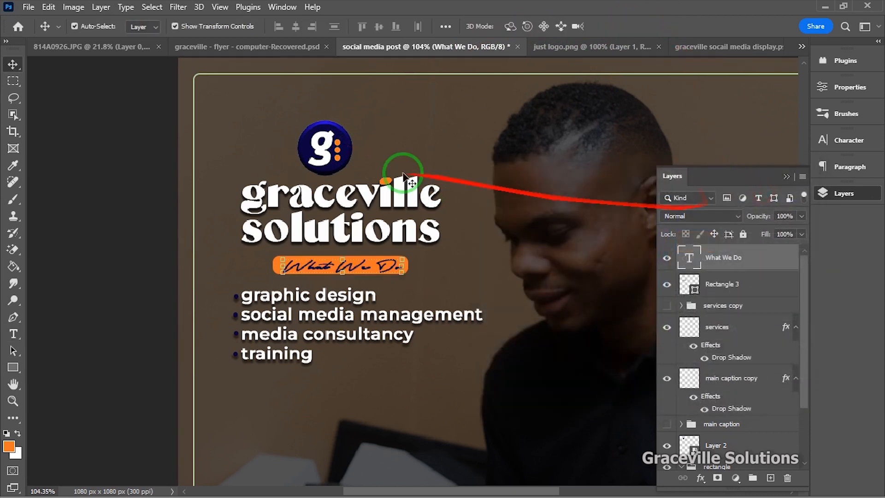
{"action": "left_click", "coordinate": [82, 121]}
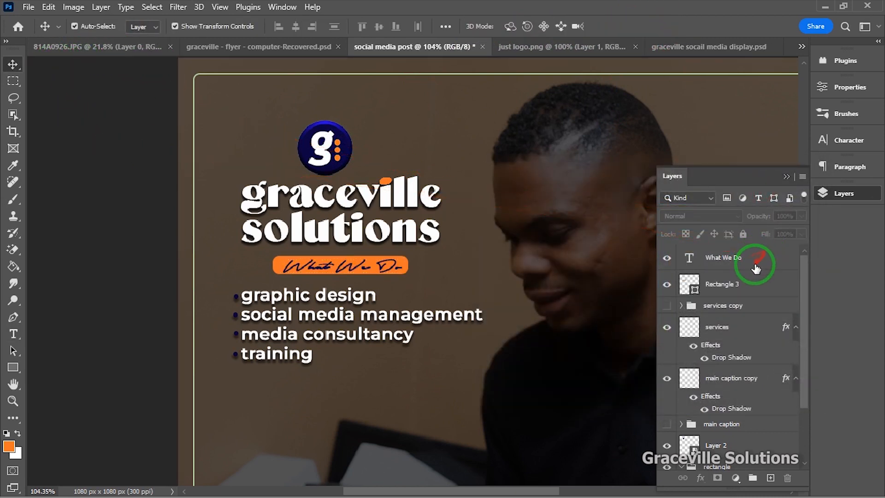
Reduce the layer opacity of the orange rounded rectangle behind "What We Do"
{"action": "left_click", "coordinate": [740, 284]}
{"action": "left_click", "coordinate": [802, 216]}
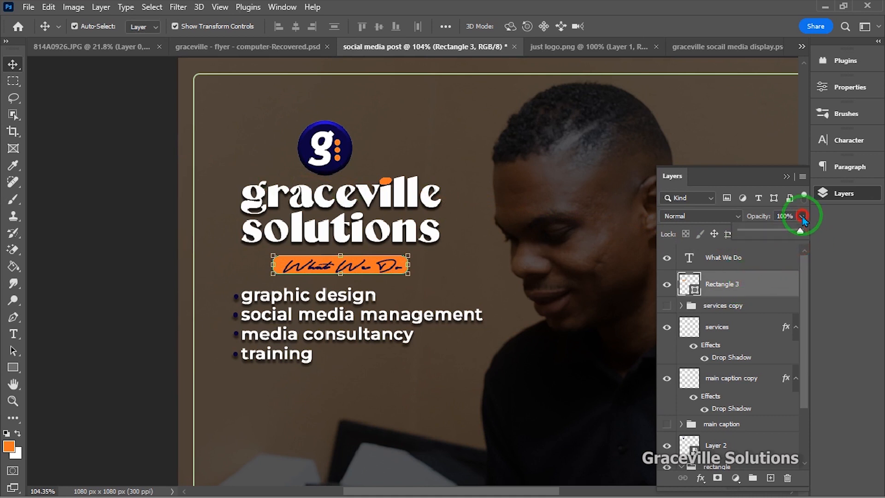
{"action": "mouse_move", "coordinate": [779, 232]}
{"action": "left_mouse_down"}
{"action": "mouse_move", "coordinate": [768, 232]}
{"action": "mouse_move", "coordinate": [776, 230]}
{"action": "left_mouse_up"}
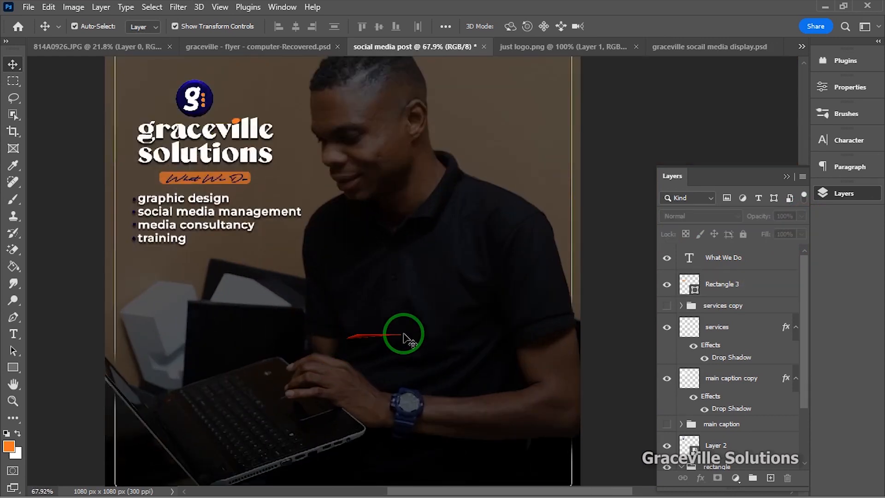
{"action": "scroll", "coordinate": [404, 334], "scroll_direction": "down", "scroll_amount": 3}
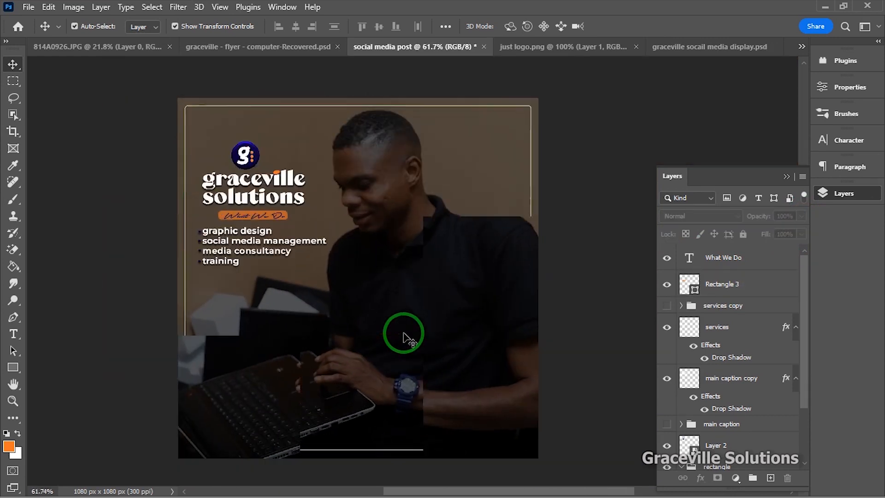
{"action": "left_click", "coordinate": [787, 176]}
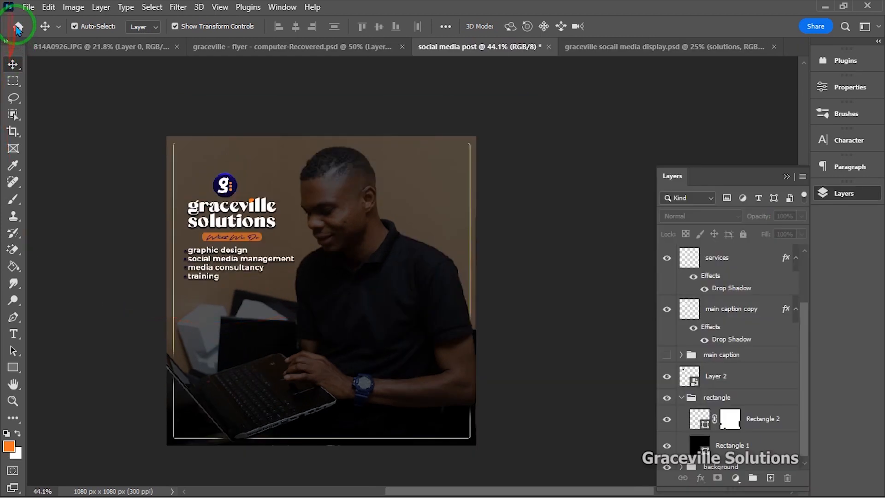
Place the youtube image from the Desktop's New folder as an embedded object in the post
{"action": "left_click", "coordinate": [29, 7]}
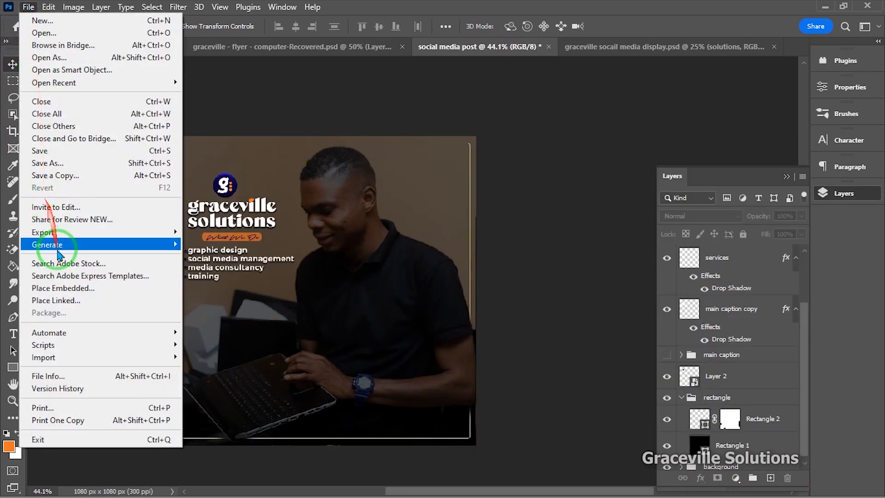
{"action": "left_click", "coordinate": [67, 289]}
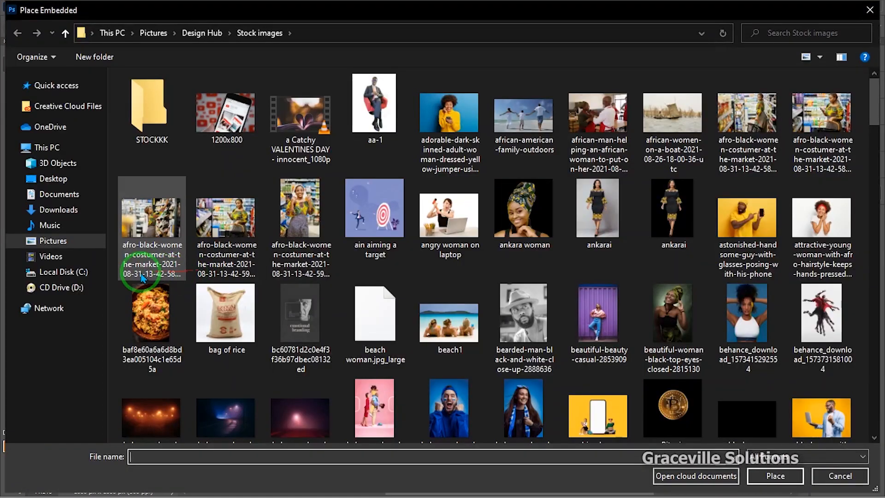
{"action": "left_click", "coordinate": [47, 182]}
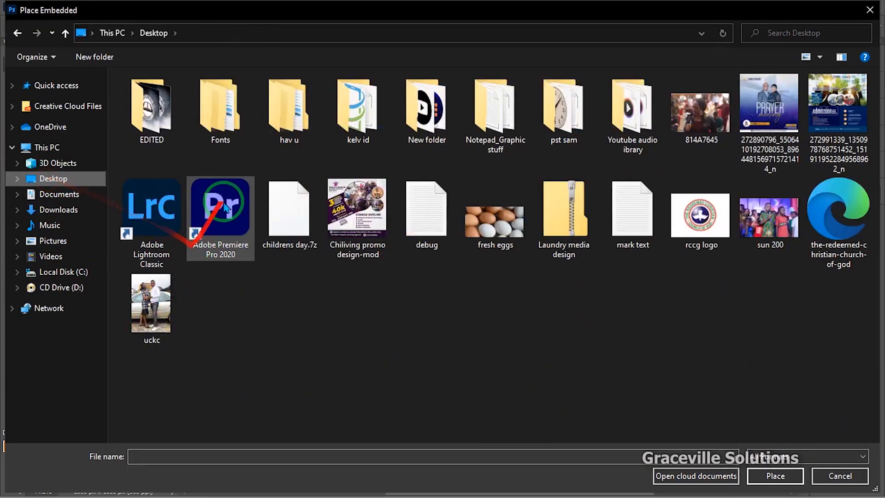
{"action": "double_click", "coordinate": [424, 102]}
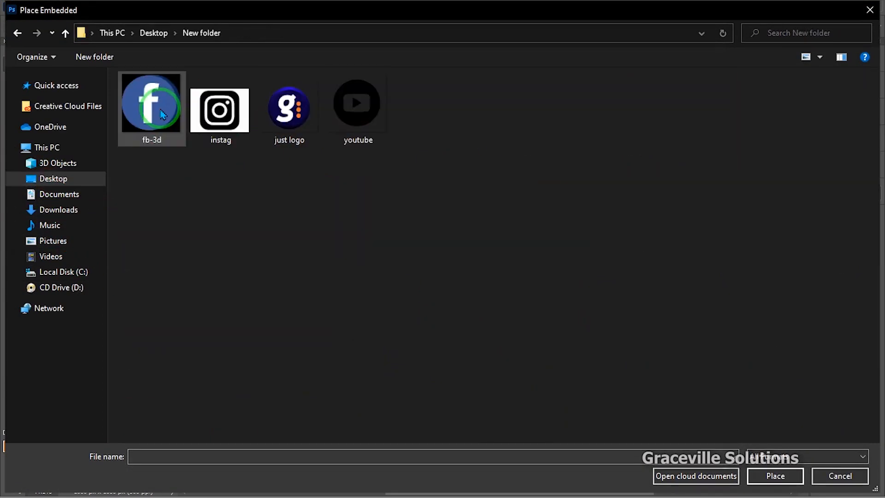
{"action": "double_click", "coordinate": [355, 104]}
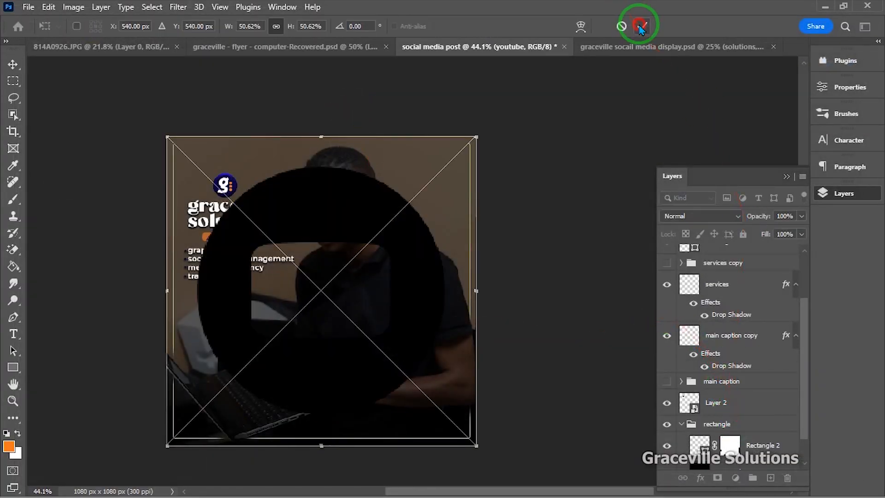
{"action": "left_click", "coordinate": [640, 26]}
Convert the youtube layer to a smart object and scale it down to about 50%
{"action": "left_click_drag", "start_coordinate": [802, 342], "coordinate": [802, 291]}
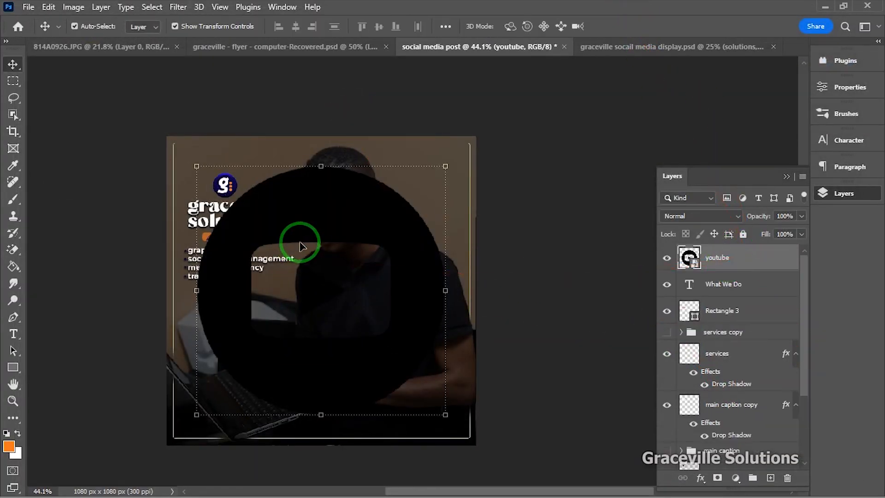
{"action": "scroll", "coordinate": [300, 241], "scroll_direction": "up", "scroll_amount": 3}
{"action": "right_click", "coordinate": [750, 256]}
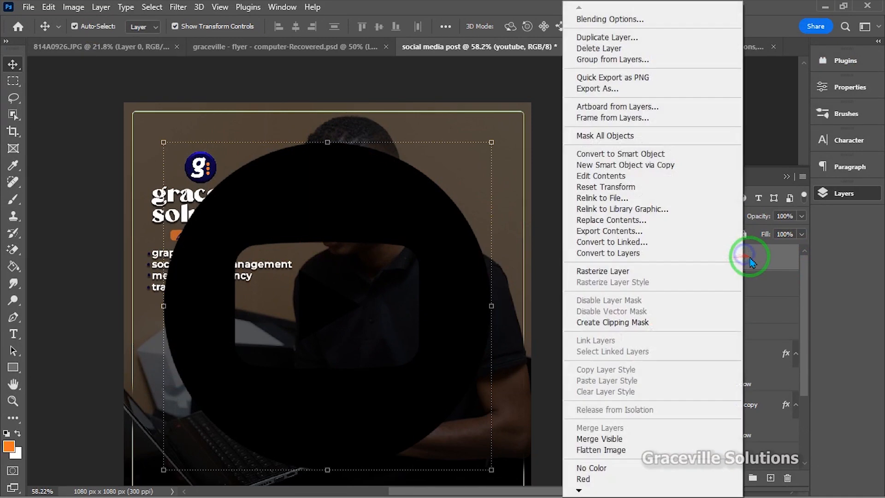
{"action": "left_click", "coordinate": [620, 153]}
{"action": "left_click_drag", "start_coordinate": [331, 143], "coordinate": [388, 341]}
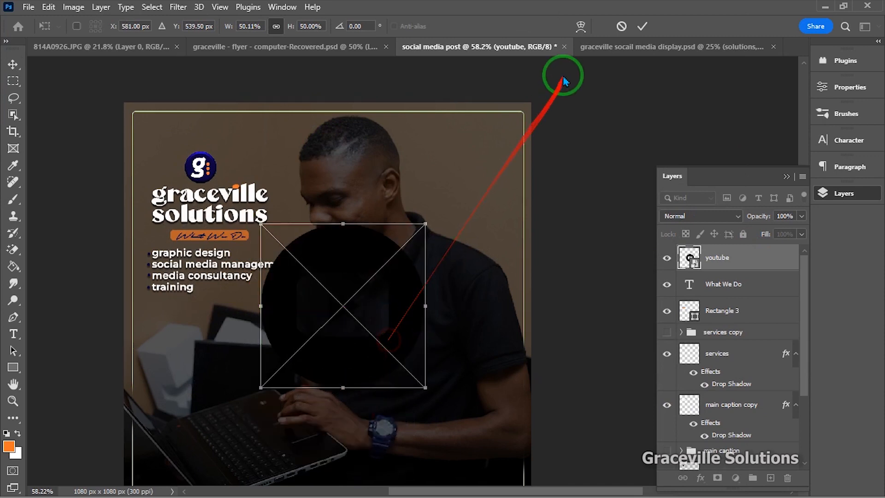
{"action": "left_click", "coordinate": [641, 26]}
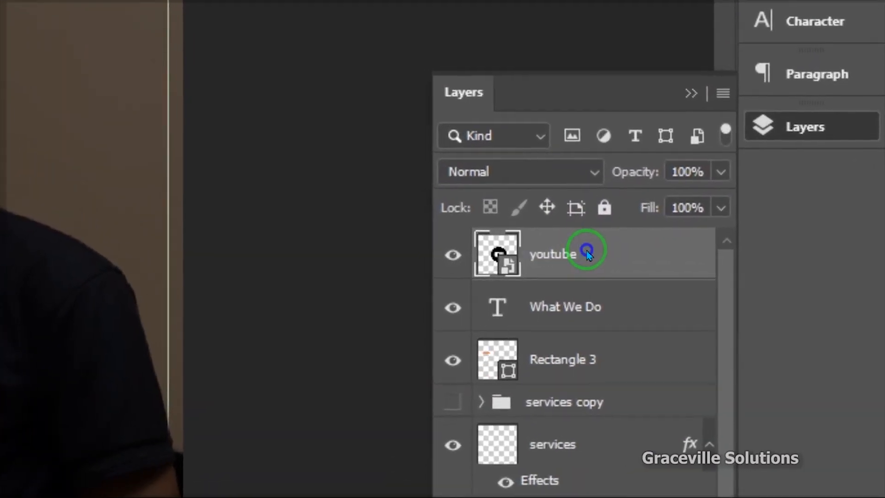
Open the Blending Options of the youtube layer
{"action": "right_click", "coordinate": [736, 258]}
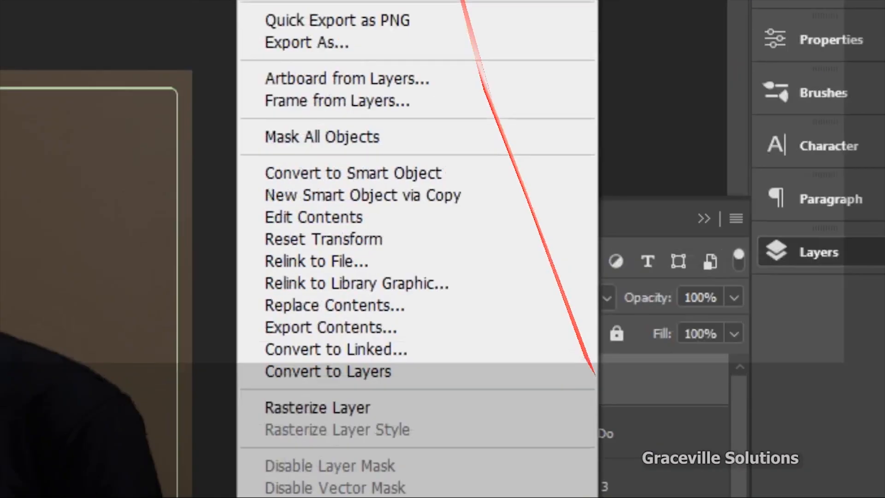
{"action": "left_click", "coordinate": [437, 30]}
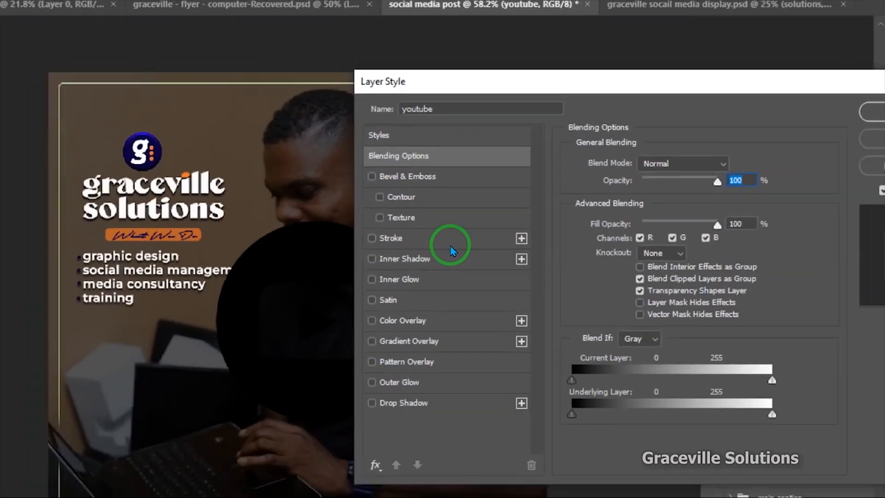
{"action": "left_click", "coordinate": [451, 246]}
{"action": "left_click", "coordinate": [440, 382]}
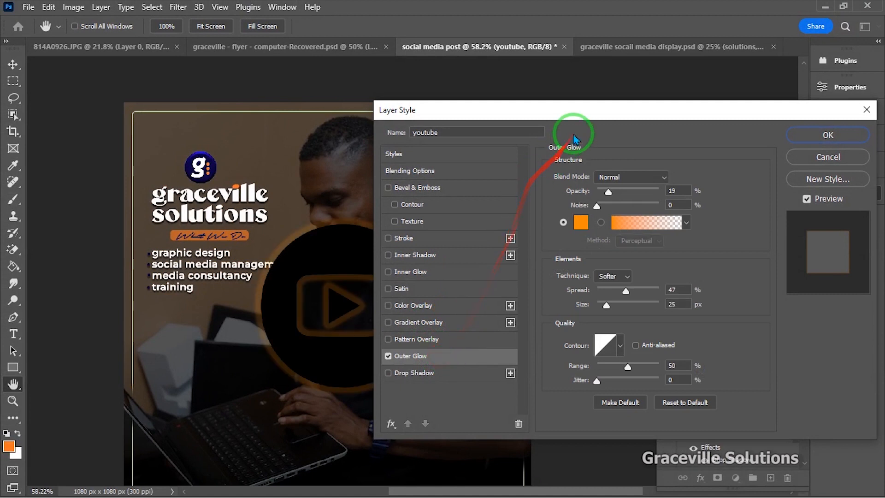
{"action": "left_click_drag", "start_coordinate": [587, 112], "coordinate": [696, 92]}
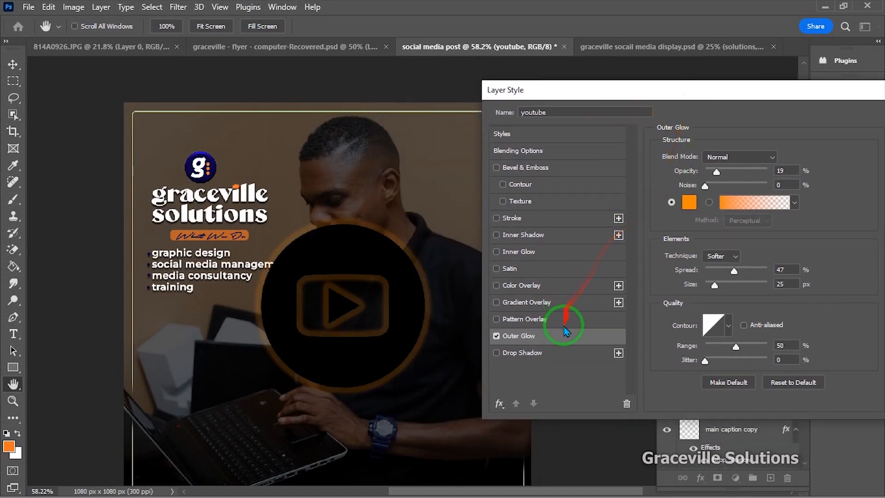
{"action": "left_click", "coordinate": [496, 339]}
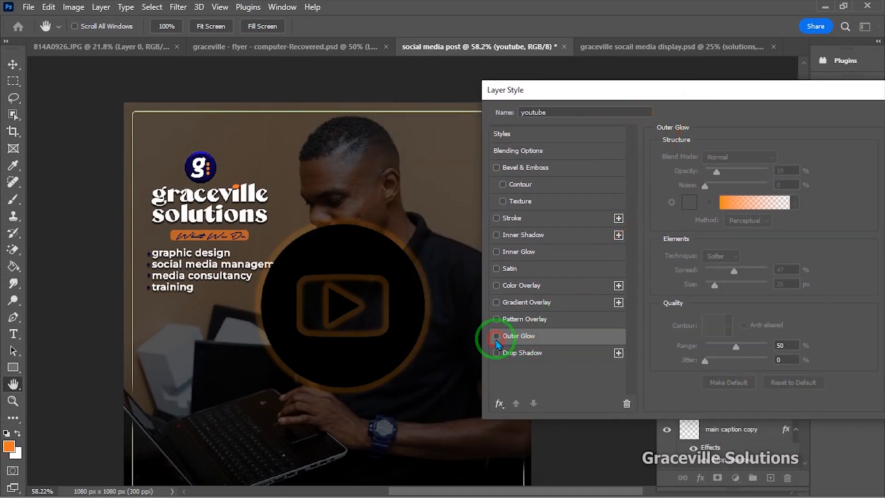
Apply a Color Overlay of #ba6228 to the youtube icon, sampled from the "What We Do" rectangle
{"action": "left_click", "coordinate": [496, 285]}
{"action": "left_click", "coordinate": [554, 288]}
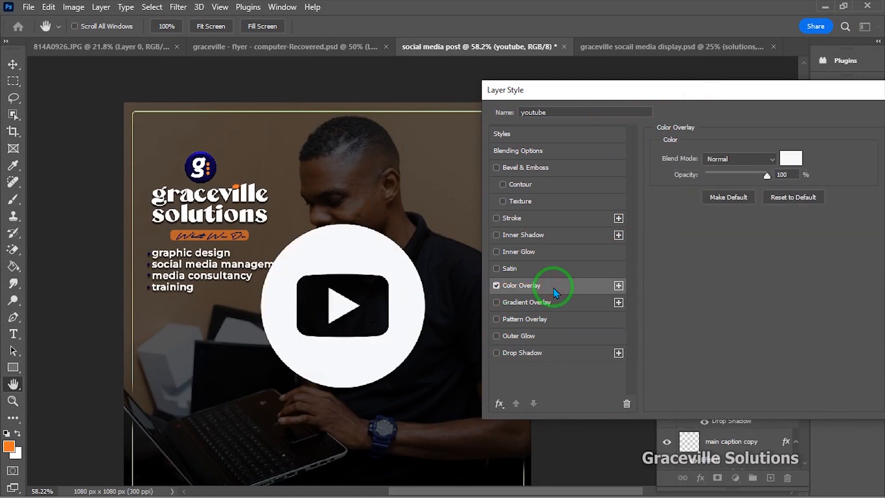
{"action": "left_click_drag", "start_coordinate": [770, 90], "coordinate": [738, 126]}
{"action": "left_click", "coordinate": [800, 193]}
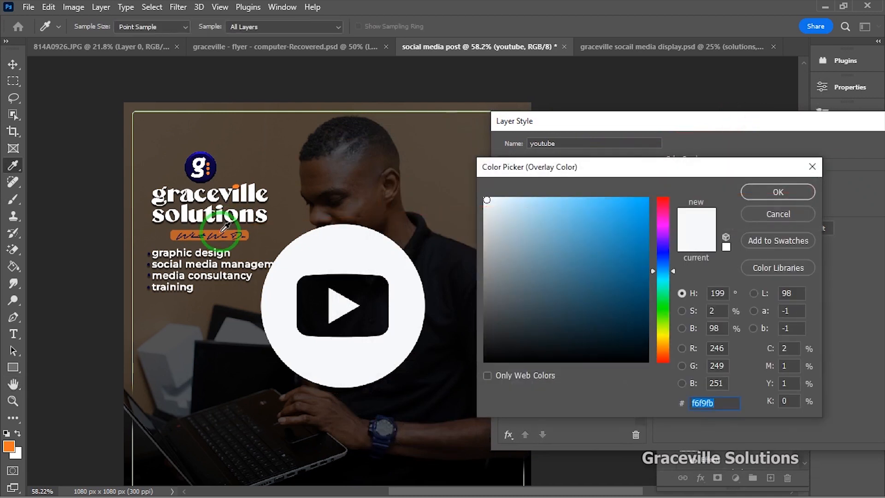
{"action": "left_click_drag", "start_coordinate": [229, 233], "coordinate": [232, 235]}
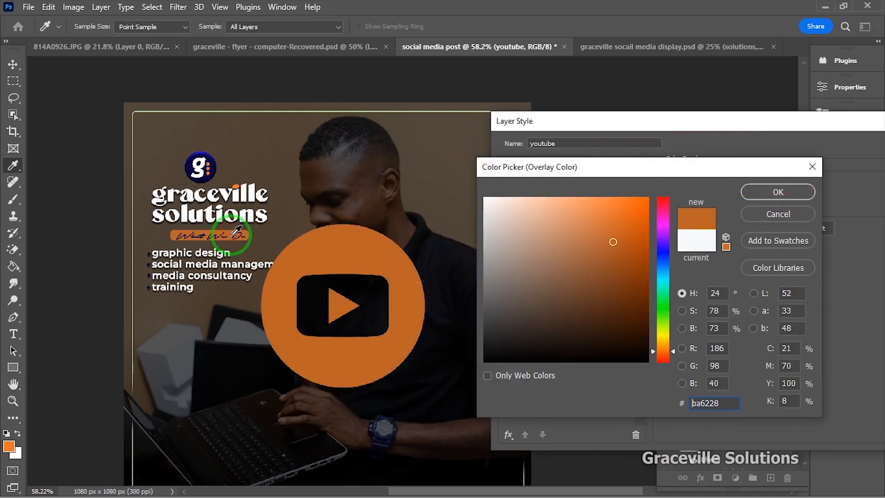
{"action": "left_click", "coordinate": [778, 192]}
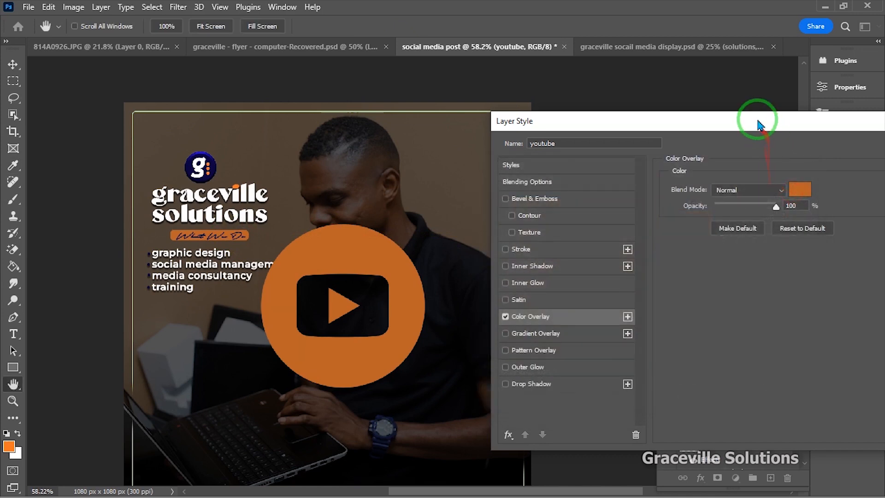
{"action": "left_click_drag", "start_coordinate": [756, 121], "coordinate": [633, 170]}
{"action": "left_click", "coordinate": [804, 195]}
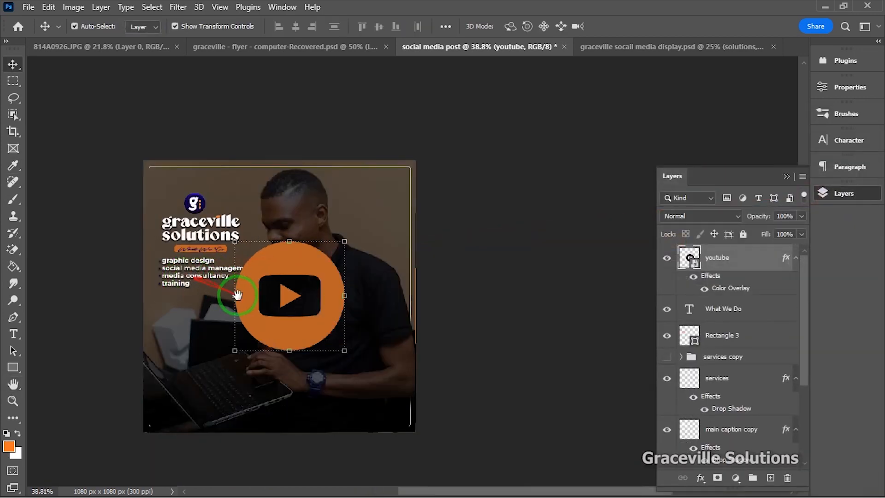
Scale the youtube icon down to about 4.5% and place it just above the frame's lower edge, at about X 651, Y 997 px
{"action": "left_click_drag", "start_coordinate": [237, 295], "coordinate": [336, 227]}
{"action": "left_click_drag", "start_coordinate": [397, 199], "coordinate": [421, 177]}
{"action": "left_click_drag", "start_coordinate": [417, 206], "coordinate": [413, 404]}
{"action": "scroll", "coordinate": [383, 246], "scroll_direction": "up", "scroll_amount": 4}
{"action": "scroll", "coordinate": [431, 392], "scroll_direction": "up", "scroll_amount": 3}
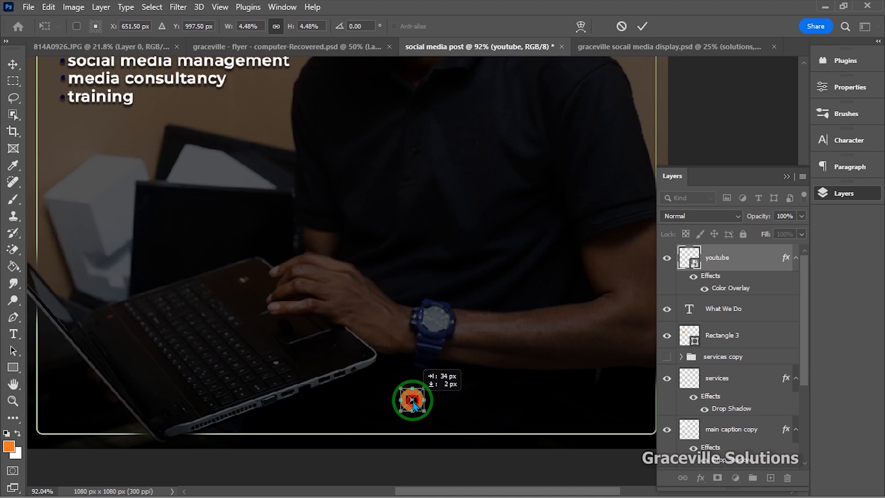
{"action": "left_click", "coordinate": [644, 27]}
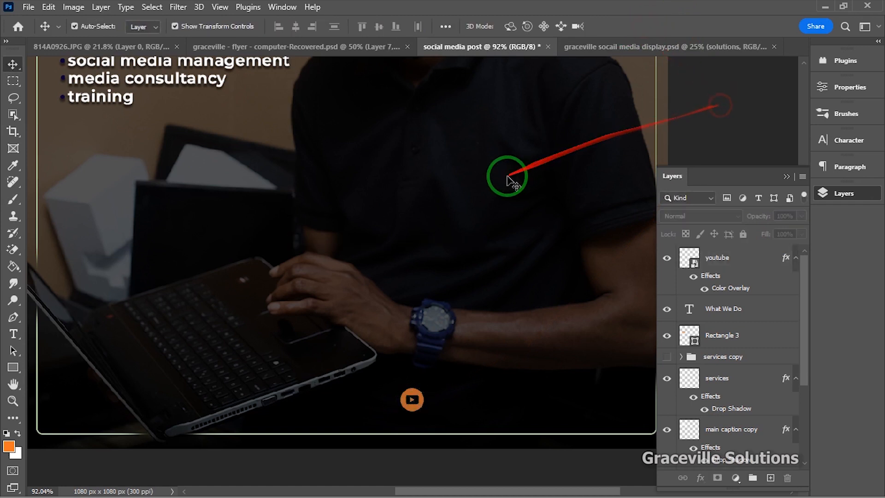
Switch to the New folder window in File Explorer and open the instag image in Photoshop
{"action": "scroll", "coordinate": [461, 190], "scroll_direction": "down", "scroll_amount": 3}
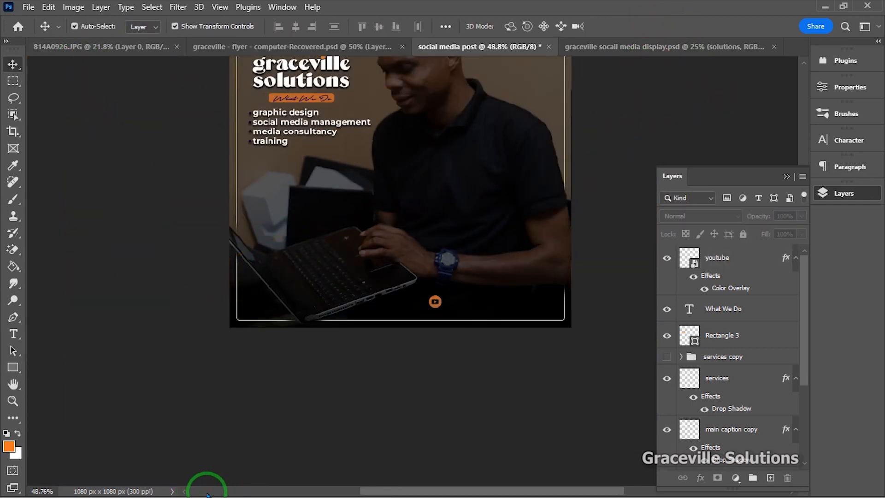
{"action": "key", "text": "super"}
{"action": "mouse_move", "coordinate": [253, 488]}
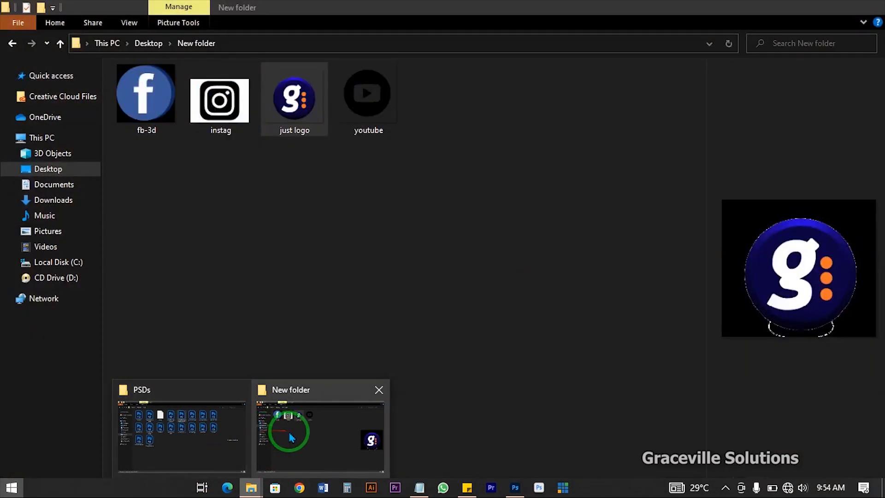
{"action": "left_click", "coordinate": [291, 437]}
{"action": "left_click", "coordinate": [220, 110]}
{"action": "right_click", "coordinate": [231, 120]}
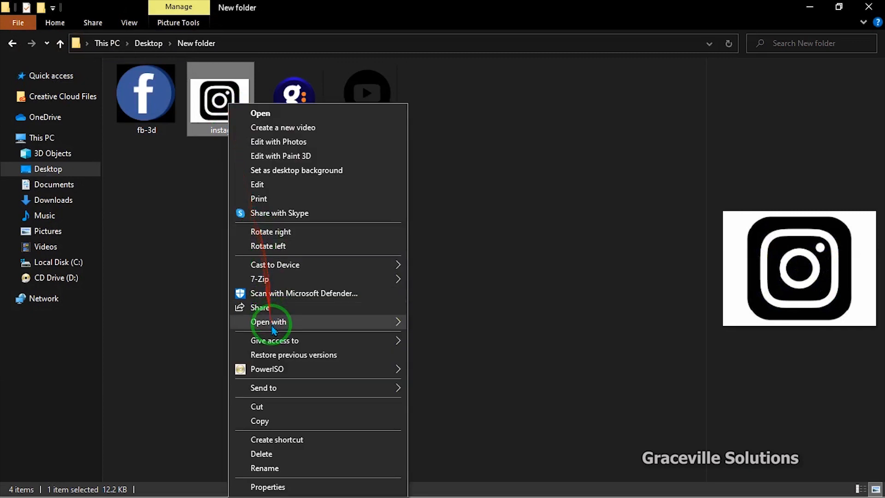
{"action": "mouse_move", "coordinate": [273, 325]}
{"action": "left_click", "coordinate": [496, 339]}
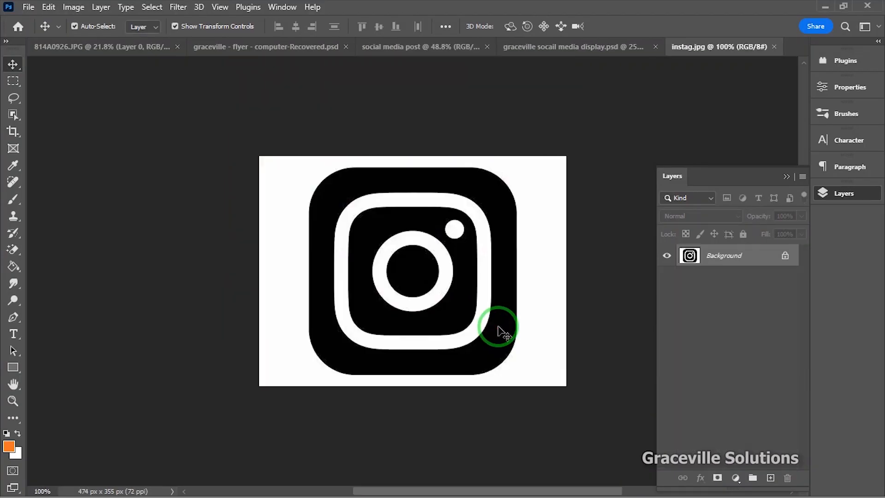
Unlock the instag background layer and erase its white surround, ring band and dot with the Magic Eraser at tolerance 80
{"action": "left_click", "coordinate": [783, 255]}
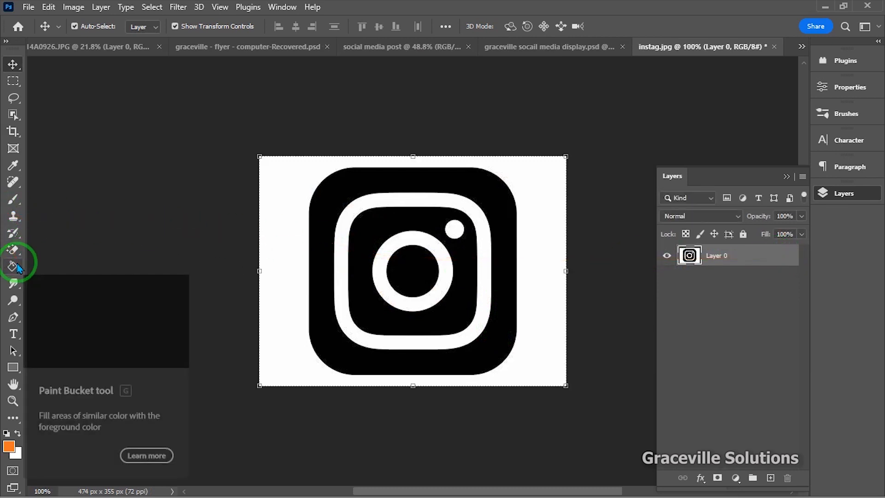
{"action": "left_click", "coordinate": [13, 250]}
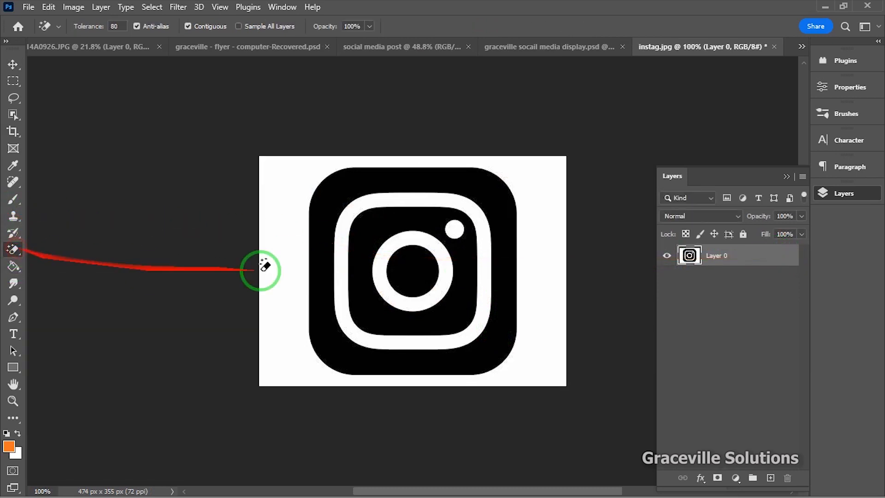
{"action": "left_click", "coordinate": [280, 231]}
{"action": "left_click", "coordinate": [342, 238]}
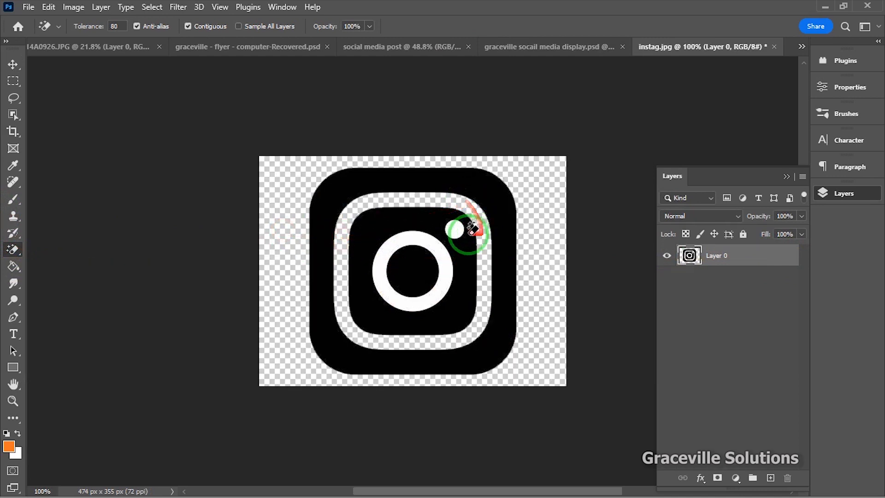
Convert the instag image's Layer 0 to a smart object
{"action": "left_click", "coordinate": [13, 64]}
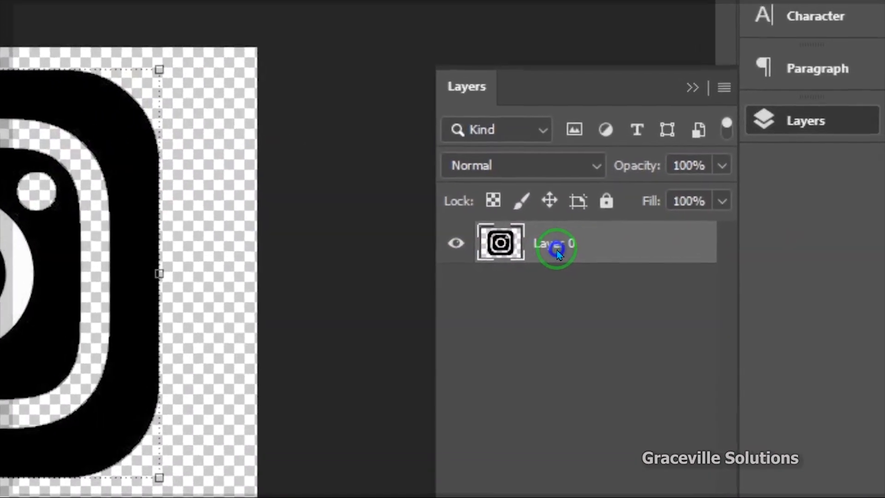
{"action": "right_click", "coordinate": [719, 261]}
{"action": "left_click", "coordinate": [426, 187]}
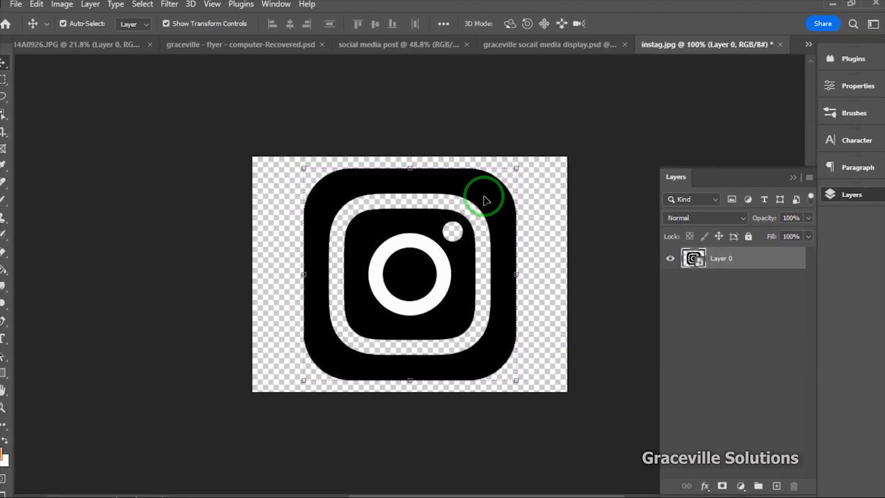
Copy the Instagram icon into the social media post document, placing it over the man's forearm above the youtube icon
{"action": "left_click_drag", "start_coordinate": [441, 250], "coordinate": [67, 49]}
{"action": "left_click_drag", "start_coordinate": [296, 96], "coordinate": [484, 50]}
{"action": "left_click_drag", "start_coordinate": [376, 53], "coordinate": [467, 314]}
{"action": "left_click", "coordinate": [486, 273]}
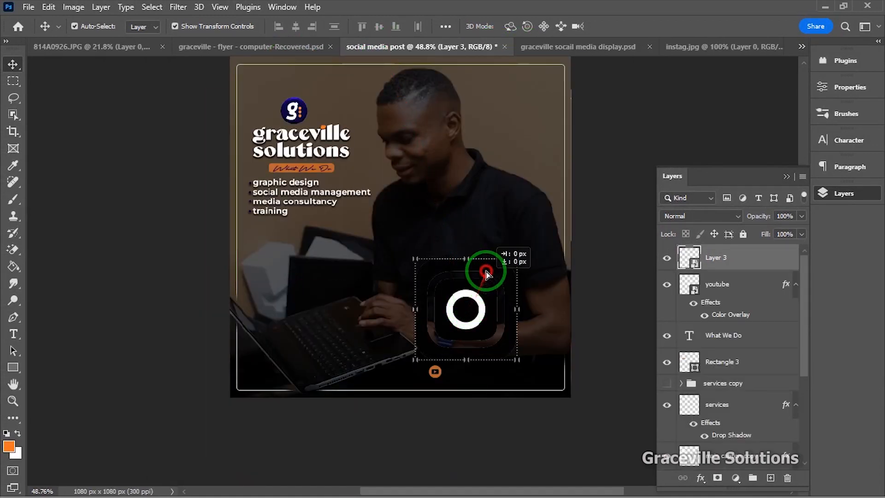
{"action": "key", "text": "alt+Tab"}
{"action": "left_click", "coordinate": [809, 7]}
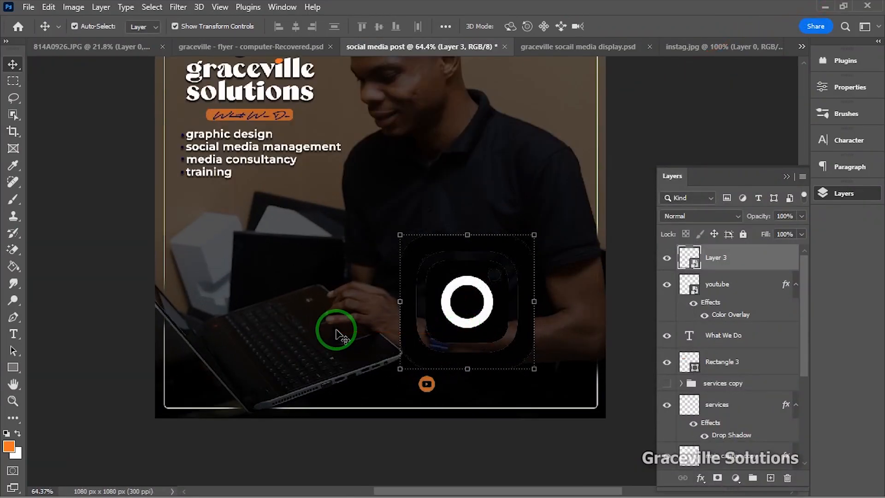
Rasterize the Instagram icon's smart object and erase its white lens ring with the Magic Eraser
{"action": "key", "text": "e"}
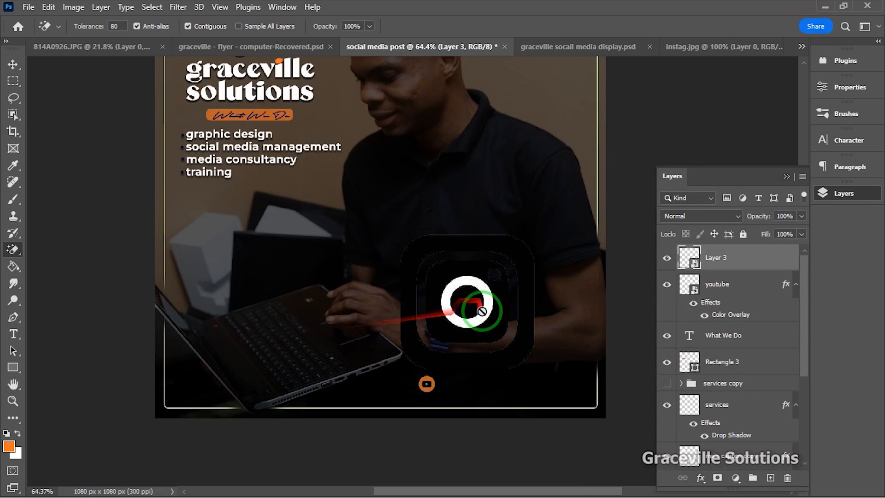
{"action": "left_click", "coordinate": [491, 280]}
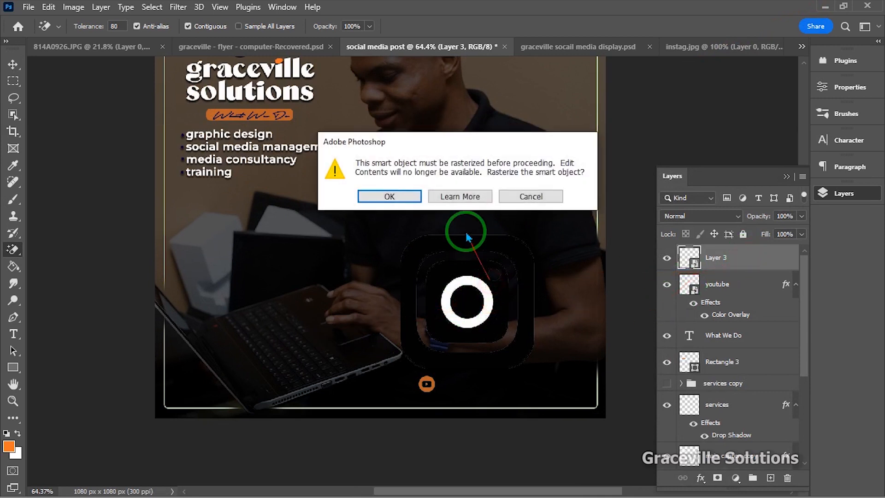
{"action": "left_click", "coordinate": [413, 197]}
{"action": "left_click", "coordinate": [479, 317]}
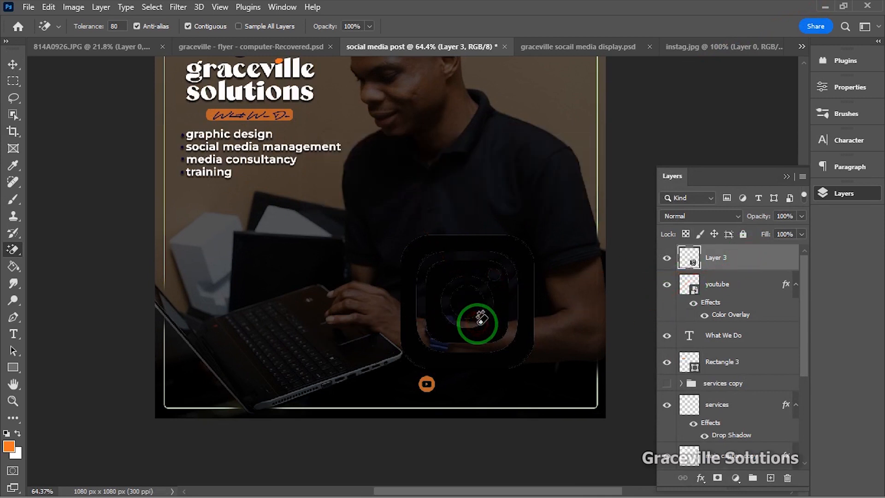
{"action": "left_click", "coordinate": [10, 67]}
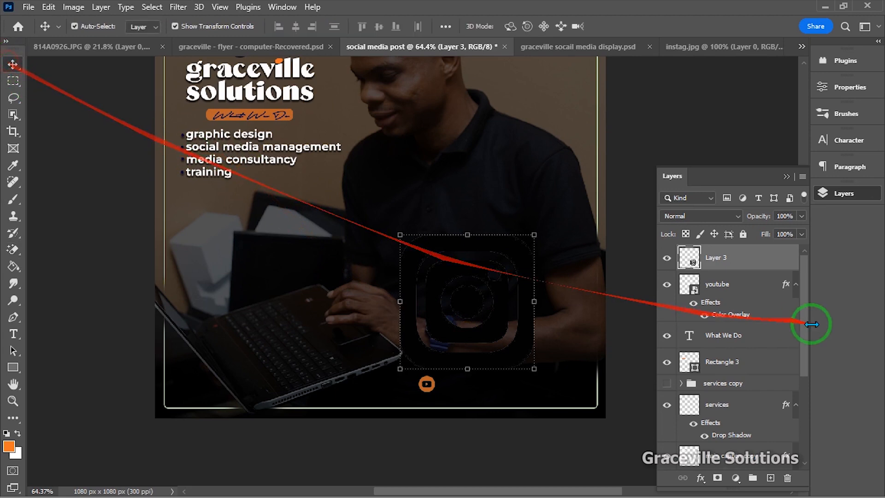
Apply an orange Color Overlay in Normal mode at 100% opacity to the Instagram icon layer
{"action": "right_click", "coordinate": [728, 258]}
{"action": "left_click", "coordinate": [622, 61]}
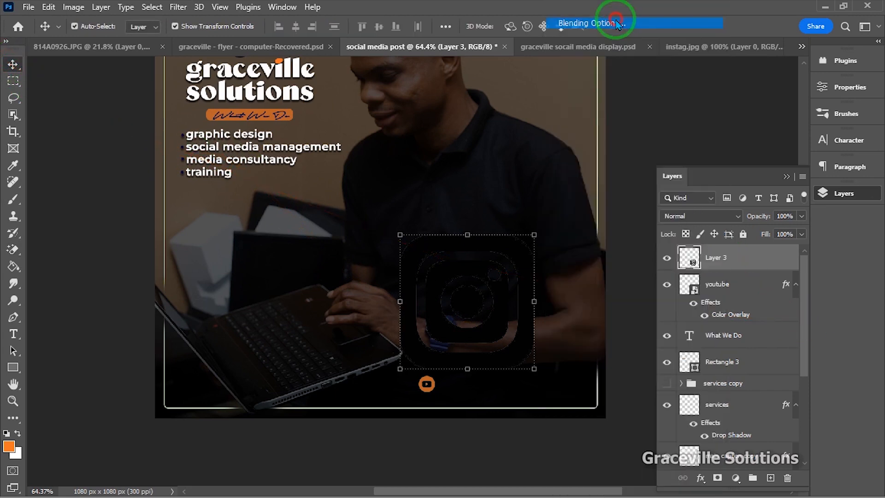
{"action": "left_click_drag", "start_coordinate": [530, 165], "coordinate": [701, 49]}
{"action": "left_click", "coordinate": [616, 249]}
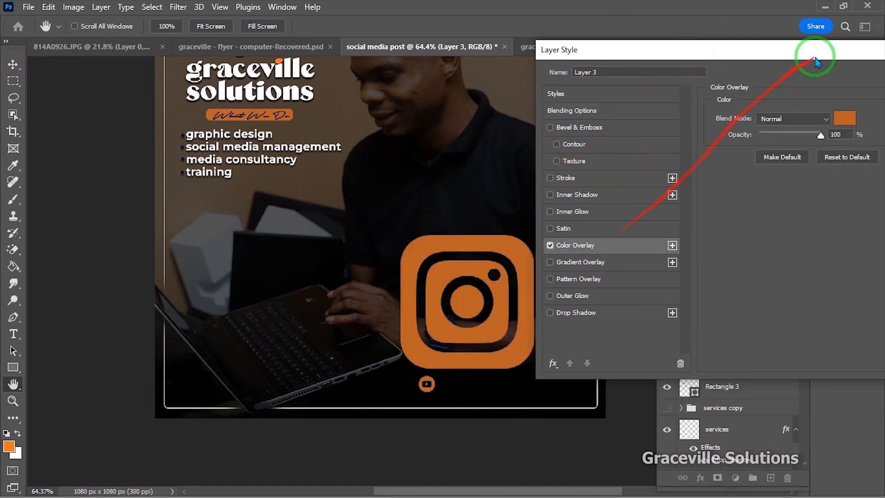
{"action": "left_click_drag", "start_coordinate": [825, 51], "coordinate": [499, 84]}
{"action": "left_click", "coordinate": [665, 109]}
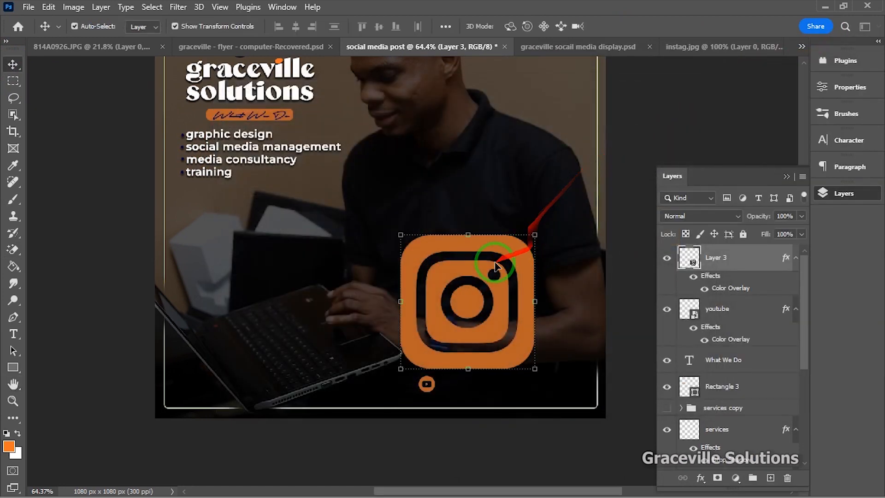
Scale the Instagram icon down to about 10% and place it directly beside the youtube icon, on its right
{"action": "scroll", "coordinate": [493, 266], "scroll_direction": "up", "scroll_amount": 3}
{"action": "left_click_drag", "start_coordinate": [455, 220], "coordinate": [452, 396]}
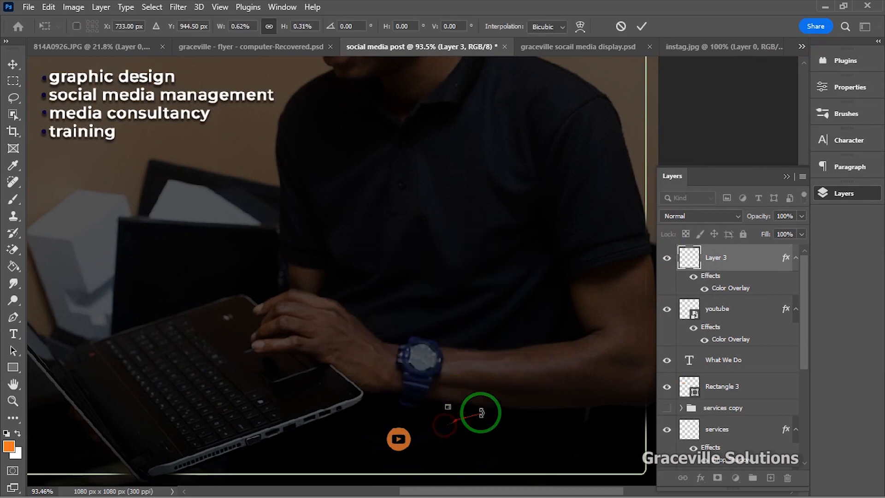
{"action": "scroll", "coordinate": [458, 404], "scroll_direction": "up", "scroll_amount": 3}
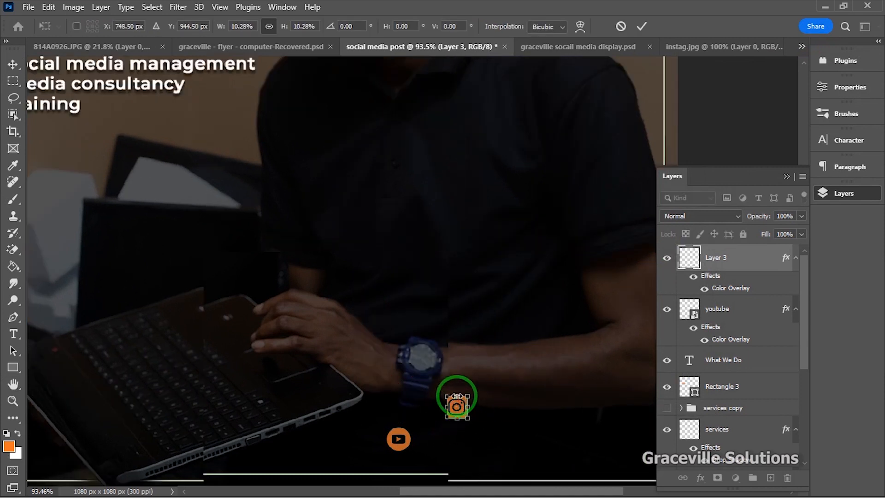
{"action": "left_click_drag", "start_coordinate": [497, 420], "coordinate": [324, 310]}
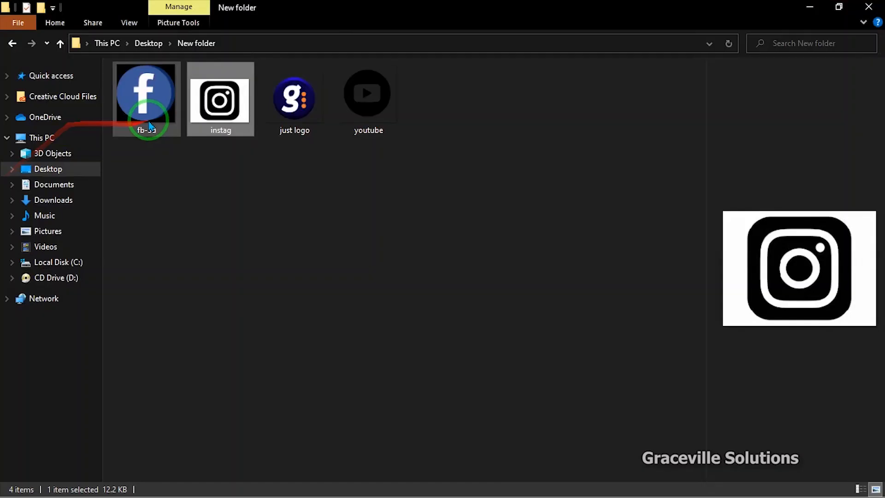
Open the fb-3d image from the New folder window in Adobe Photoshop 2023
{"action": "left_click", "coordinate": [148, 129]}
{"action": "right_click", "coordinate": [148, 105]}
{"action": "mouse_move", "coordinate": [239, 325]}
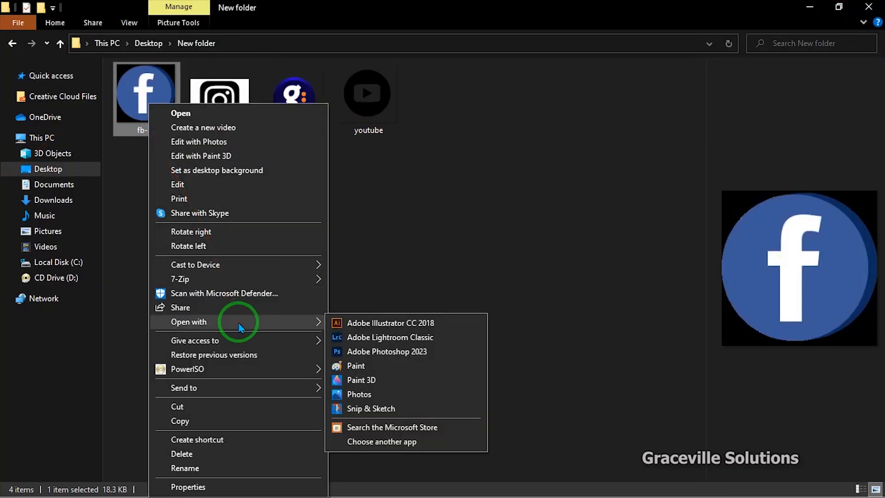
{"action": "left_click", "coordinate": [361, 351]}
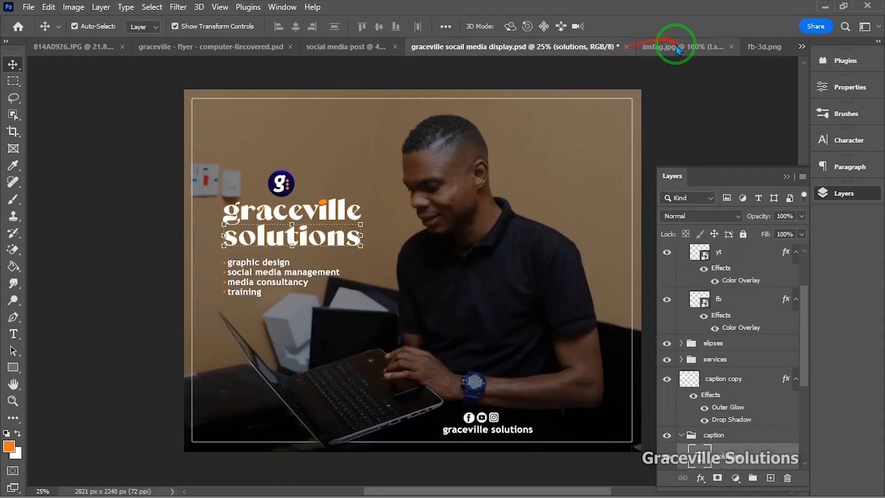
Close the instag image and bring up the fb-3d image
{"action": "left_click", "coordinate": [677, 48]}
{"action": "left_click", "coordinate": [717, 48]}
{"action": "left_click", "coordinate": [468, 253]}
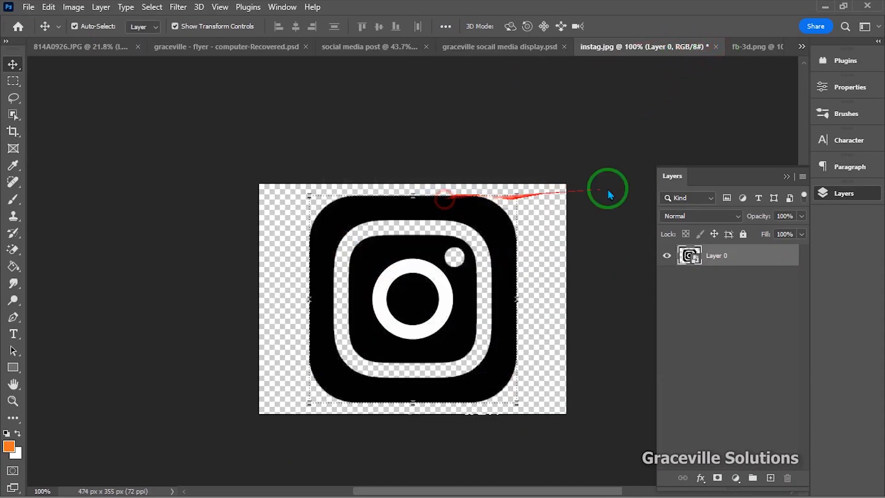
{"action": "left_click", "coordinate": [727, 52]}
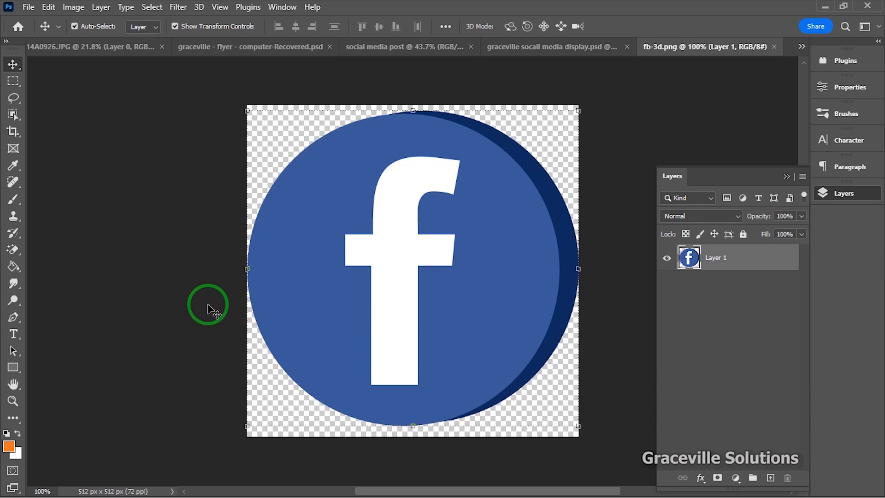
Erase the white "f" from the Facebook icon with the Magic Eraser at tolerance 80
{"action": "key", "text": "e"}
{"action": "left_click", "coordinate": [395, 292]}
{"action": "scroll", "coordinate": [391, 293], "scroll_direction": "down", "scroll_amount": 5}
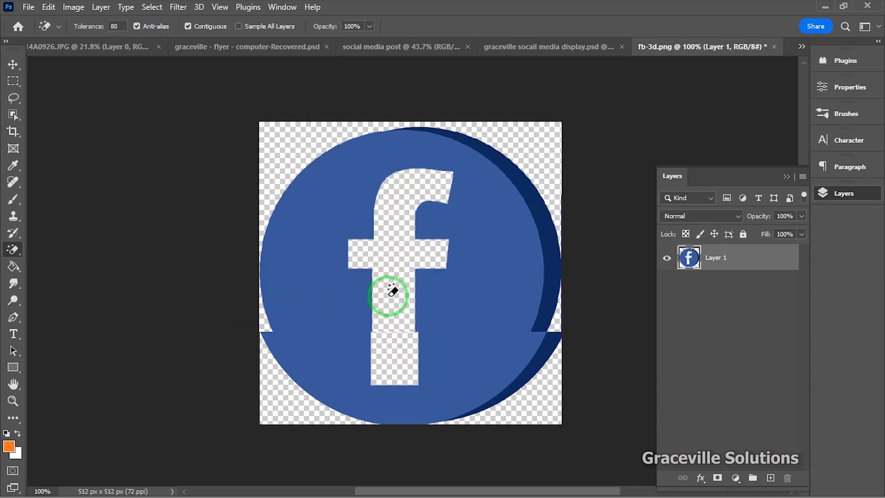
{"action": "left_click", "coordinate": [12, 65]}
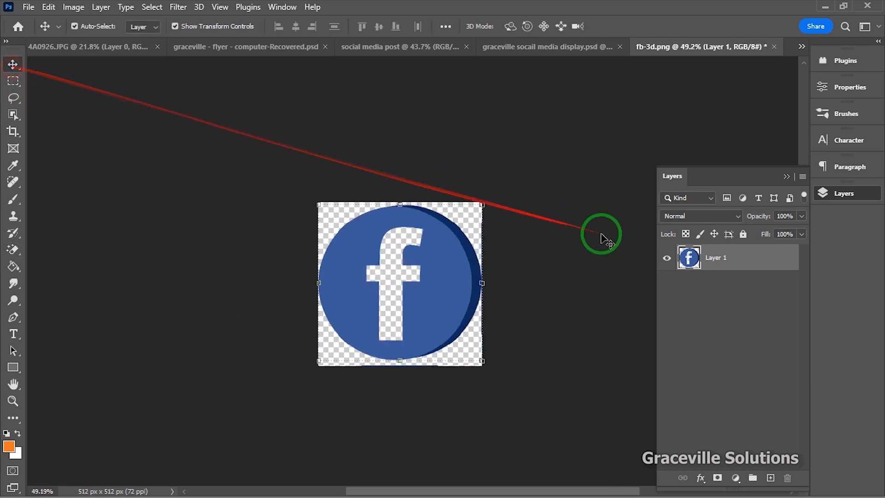
Apply an orange Color Overlay in Normal mode at 100% opacity to the Facebook icon's Layer 1
{"action": "right_click", "coordinate": [740, 258]}
{"action": "left_click", "coordinate": [622, 24]}
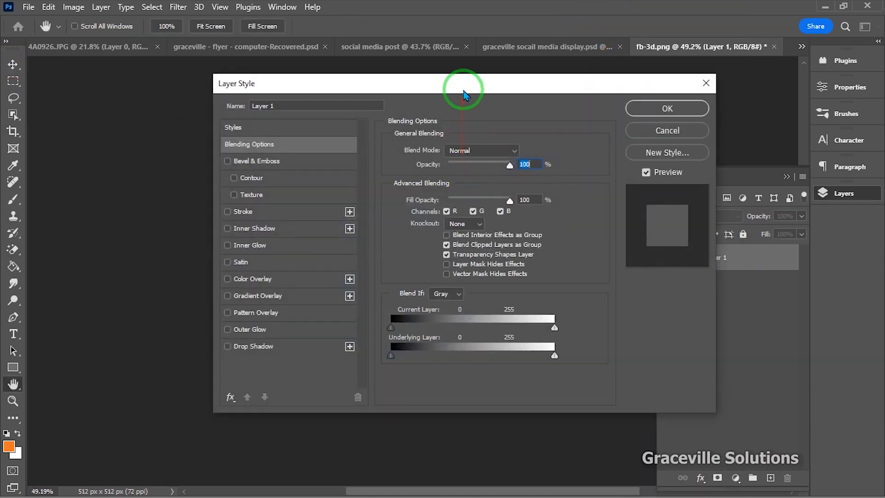
{"action": "left_click_drag", "start_coordinate": [462, 89], "coordinate": [730, 33]}
{"action": "left_click", "coordinate": [549, 227]}
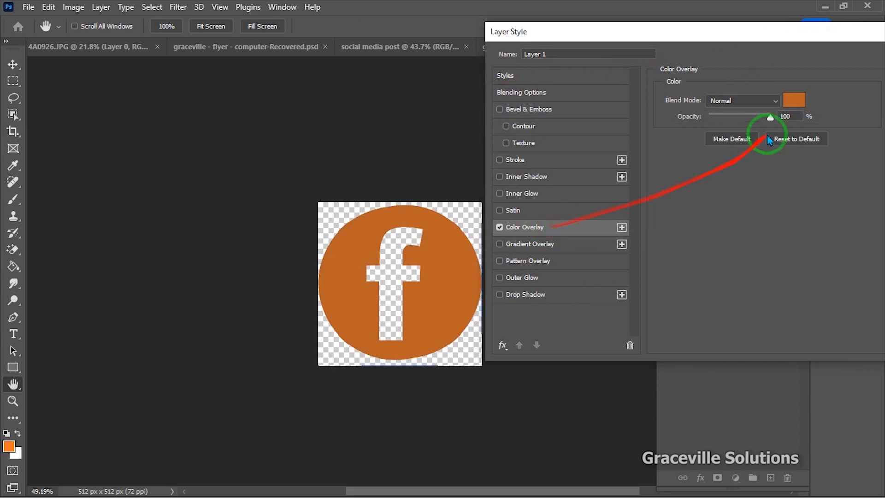
{"action": "left_click_drag", "start_coordinate": [785, 39], "coordinate": [533, 168]}
{"action": "left_click", "coordinate": [680, 186]}
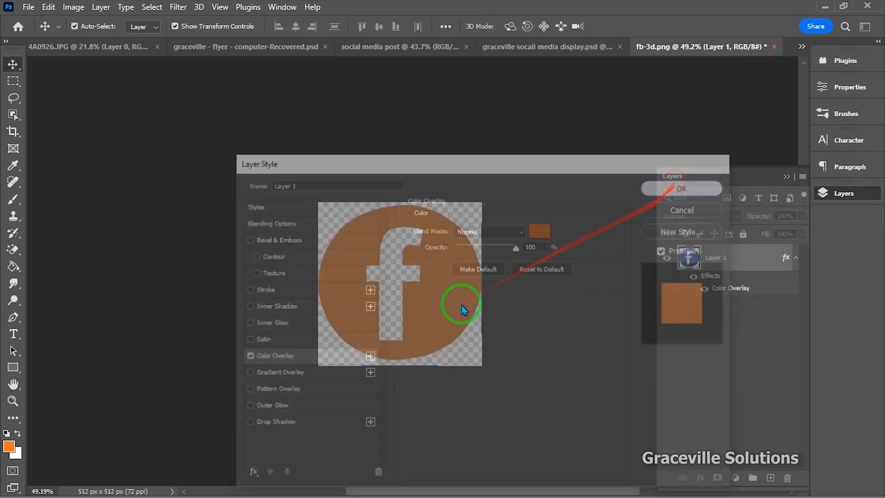
Copy the Facebook icon into the social media post document and convert its layer to a smart object
{"action": "left_click", "coordinate": [434, 335]}
{"action": "left_click_drag", "start_coordinate": [434, 338], "coordinate": [428, 306]}
{"action": "scroll", "coordinate": [428, 308], "scroll_direction": "up", "scroll_amount": 3}
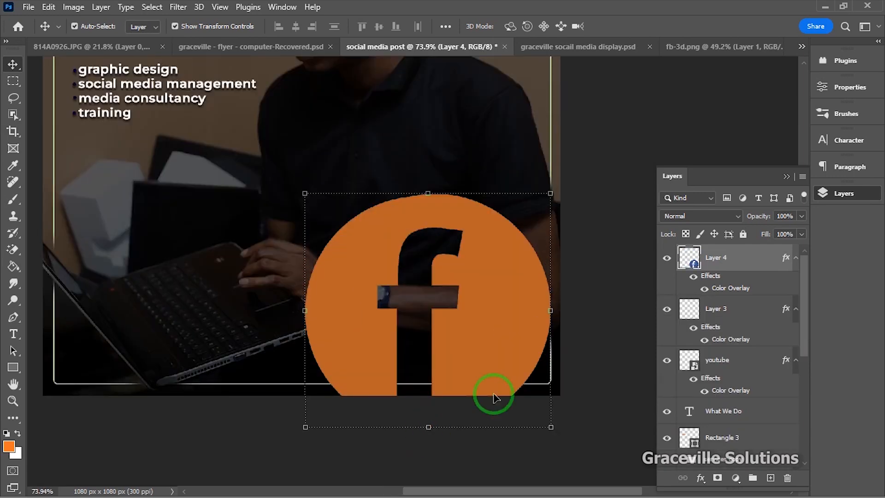
{"action": "right_click", "coordinate": [753, 253]}
Scale the Facebook icon down to the size of the other social icons and place it right of the Instagram icon
{"action": "left_click", "coordinate": [430, 426]}
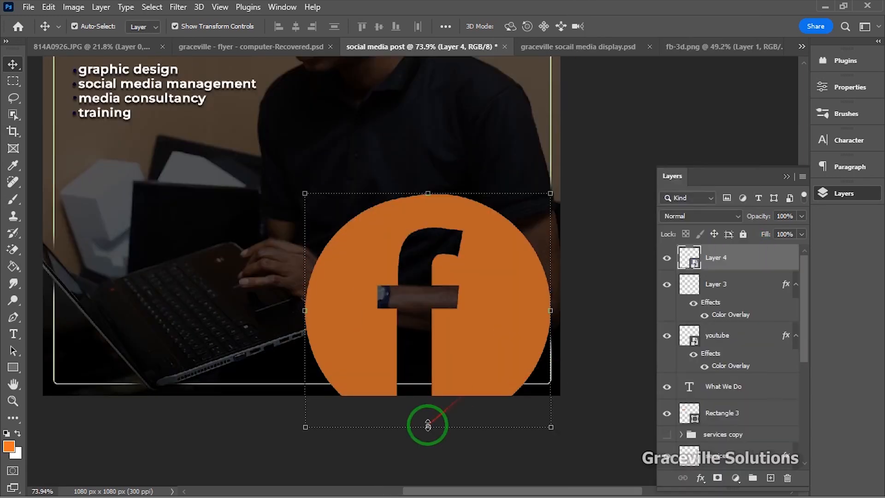
{"action": "left_click_drag", "start_coordinate": [430, 426], "coordinate": [419, 340]}
{"action": "scroll", "coordinate": [419, 337], "scroll_direction": "up", "scroll_amount": 3}
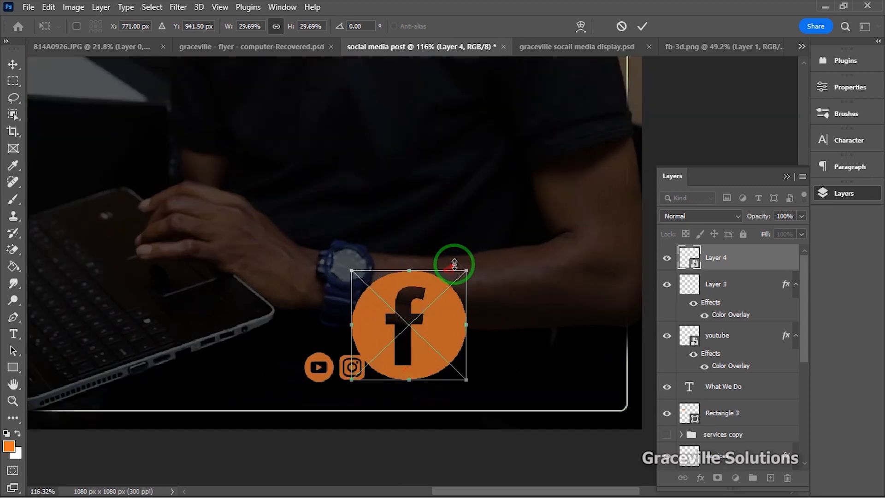
{"action": "left_click_drag", "start_coordinate": [466, 267], "coordinate": [387, 357]}
{"action": "key", "text": "Return"}
{"action": "scroll", "coordinate": [385, 358], "scroll_direction": "down", "scroll_amount": 3}
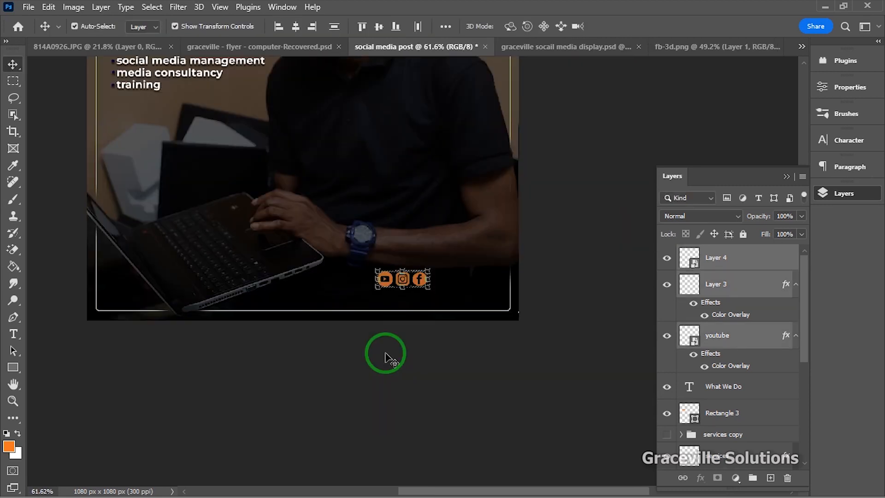
{"action": "left_click", "coordinate": [385, 354]}
{"action": "scroll", "coordinate": [385, 354], "scroll_direction": "down", "scroll_amount": 3}
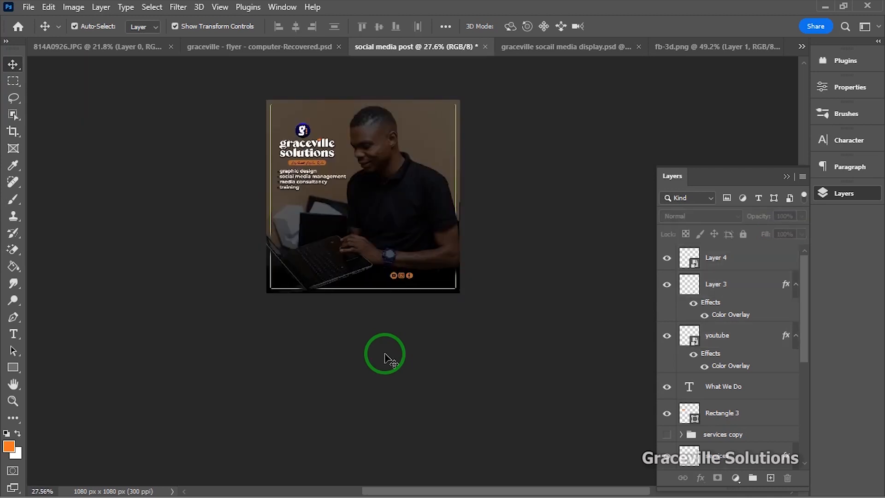
Add the text "graceville Solutions" over the man's shirt and colour it white (#fefefe)
{"action": "scroll", "coordinate": [385, 354], "scroll_direction": "up", "scroll_amount": 2}
{"action": "left_click_drag", "start_coordinate": [383, 225], "coordinate": [504, 293]}
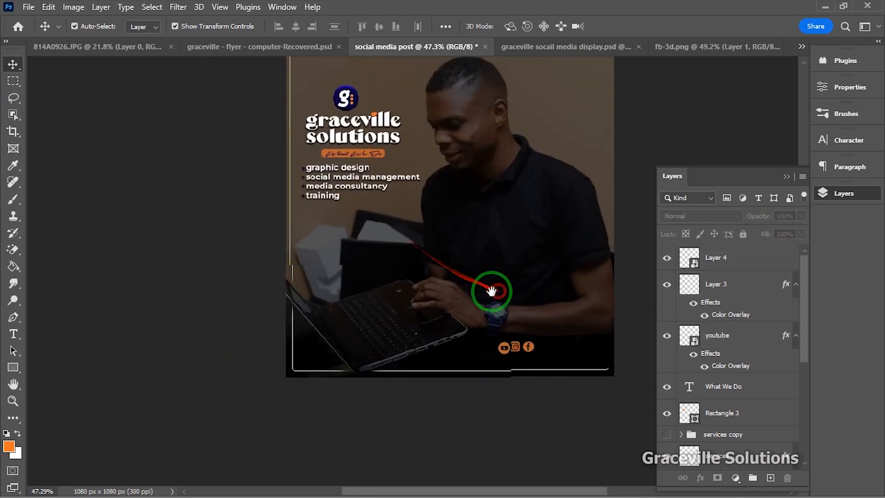
{"action": "left_click", "coordinate": [13, 333]}
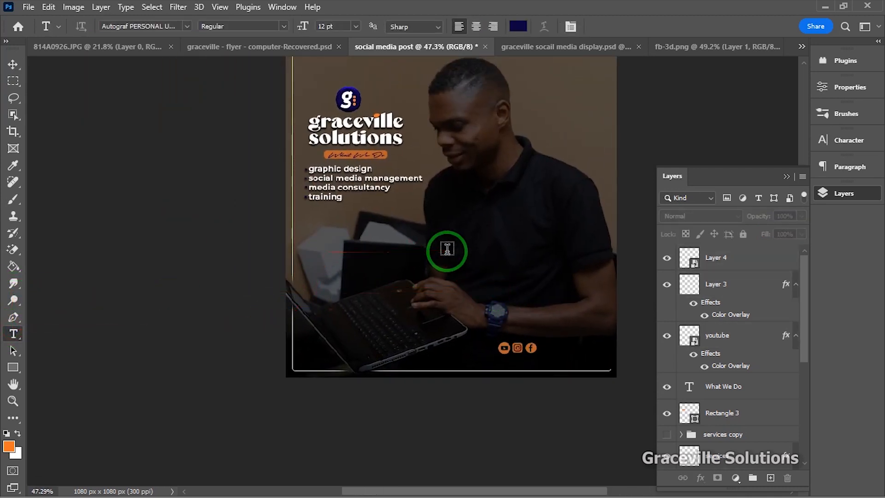
{"action": "left_click", "coordinate": [464, 237]}
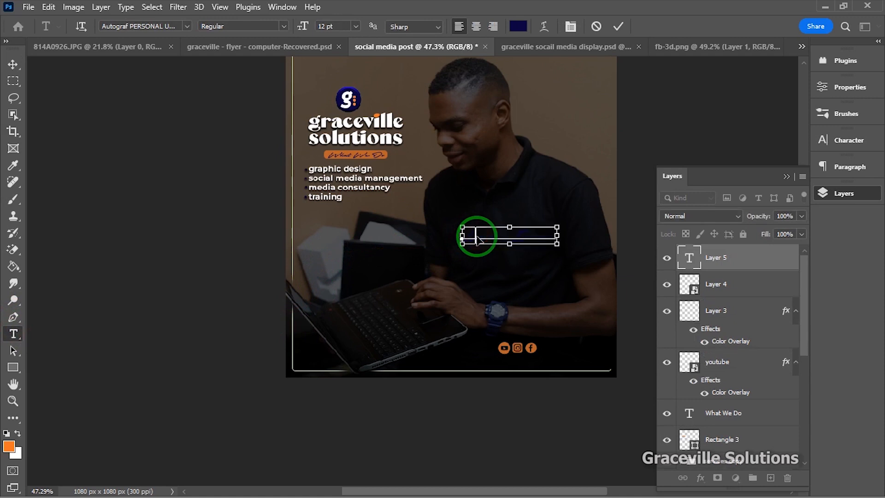
{"action": "key", "text": "BackSpace"}
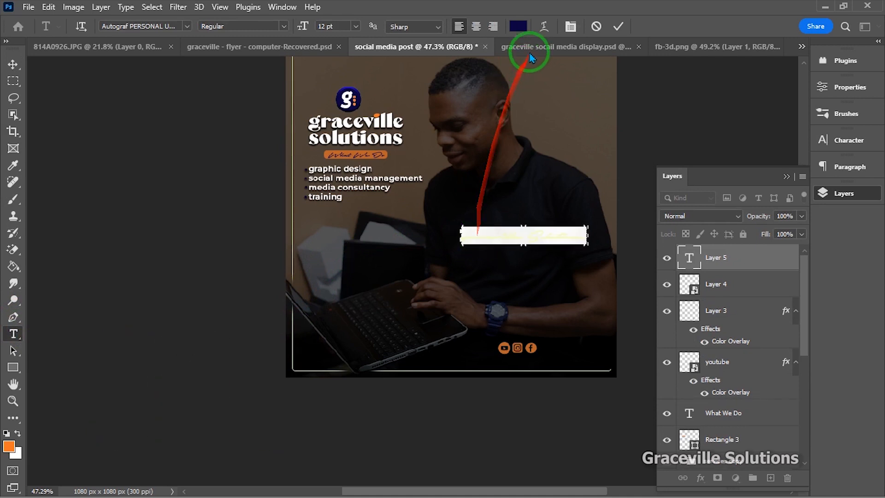
{"action": "left_click", "coordinate": [518, 26]}
{"action": "type", "text": "ffffff"}
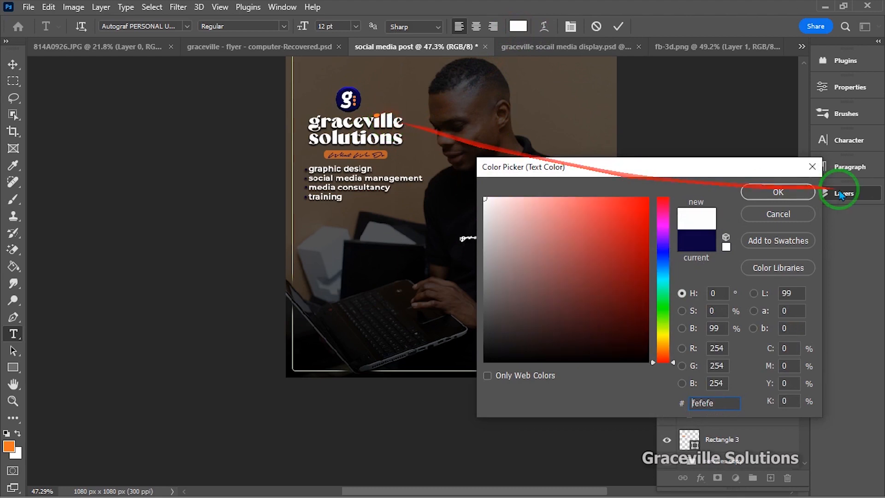
{"action": "left_click", "coordinate": [777, 192]}
{"action": "left_click", "coordinate": [619, 28]}
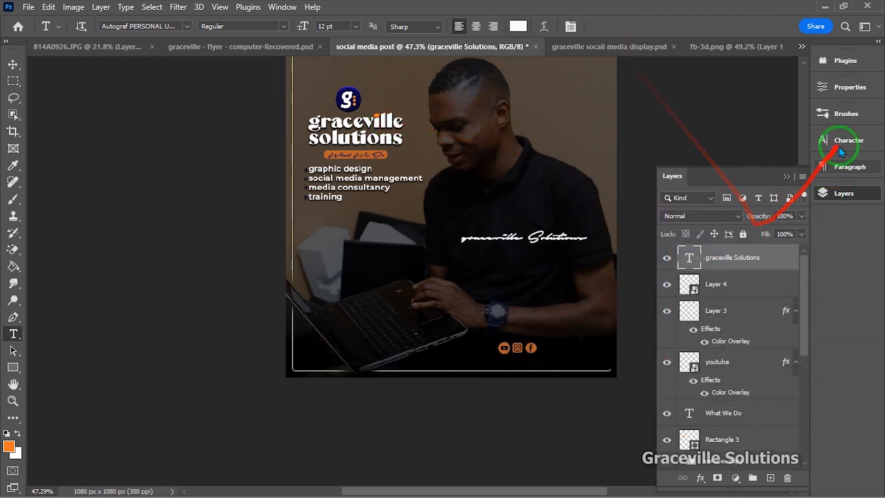
Set the font of the new text to Montserrat SemiBold
{"action": "left_click", "coordinate": [853, 144]}
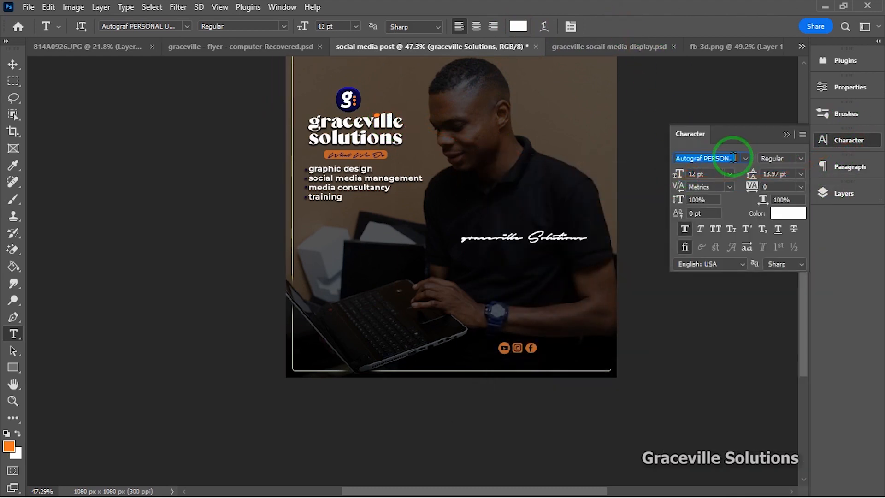
{"action": "type", "text": "mont"}
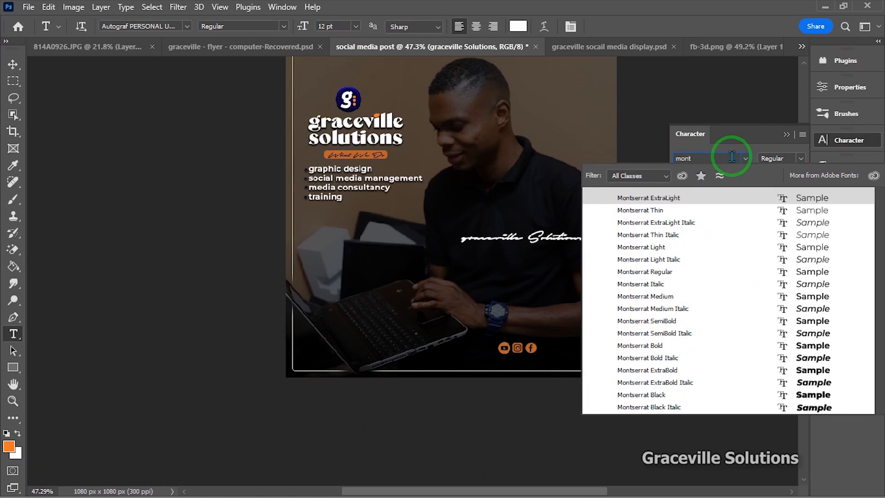
{"action": "left_click", "coordinate": [693, 322]}
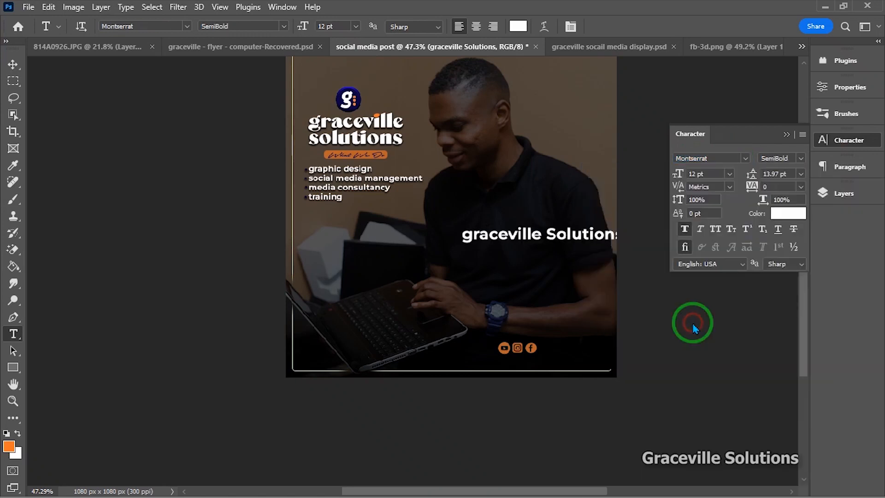
Capitalise the first letter of the new text so it reads "Graceville Solutions"
{"action": "left_click", "coordinate": [13, 64]}
{"action": "double_click", "coordinate": [474, 236]}
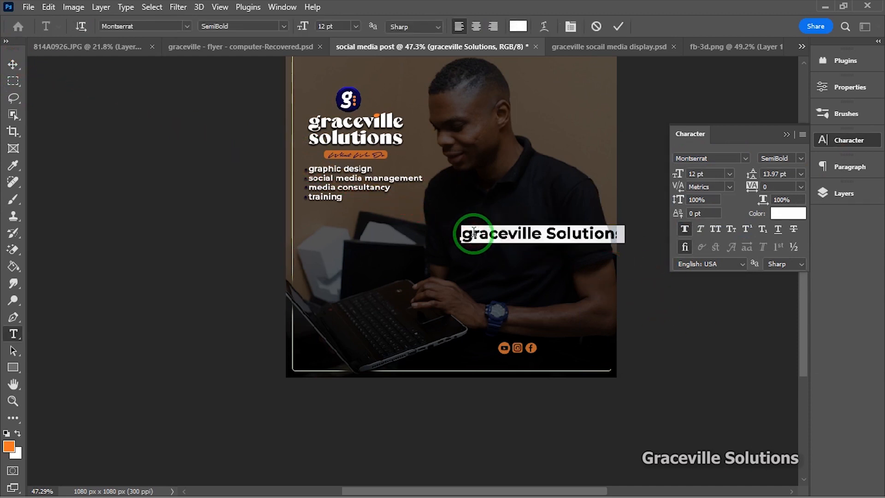
{"action": "left_click", "coordinate": [470, 232]}
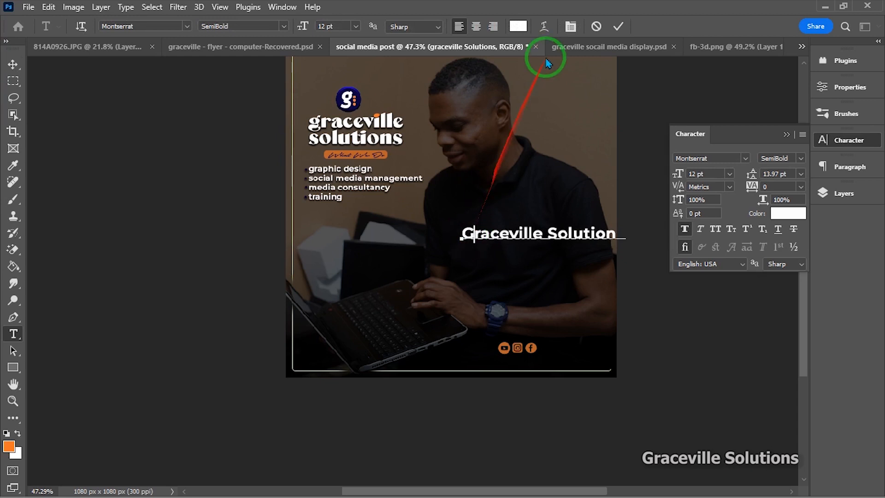
{"action": "left_click", "coordinate": [617, 27]}
Scale the "Graceville Solutions" text down to about 50% and place it just beneath the social icons
{"action": "left_click_drag", "start_coordinate": [582, 236], "coordinate": [516, 236]}
{"action": "left_click_drag", "start_coordinate": [587, 223], "coordinate": [526, 359]}
{"action": "scroll", "coordinate": [526, 358], "scroll_direction": "up", "scroll_amount": 5}
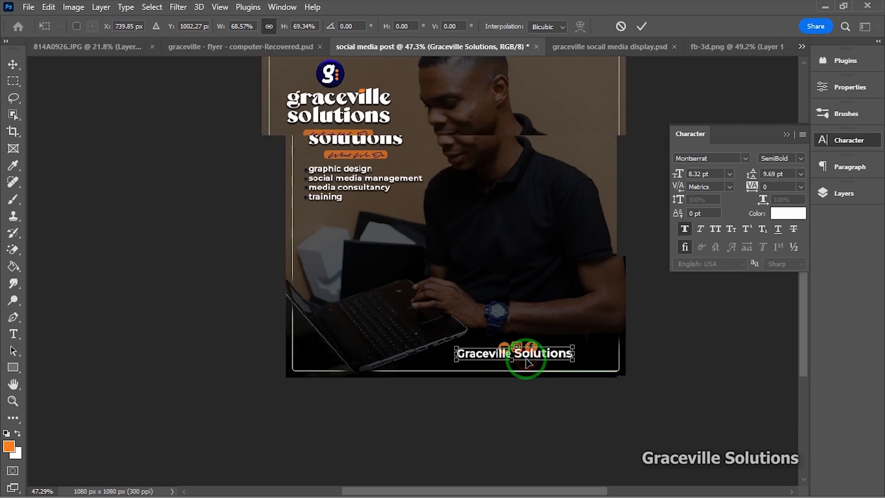
{"action": "left_click_drag", "start_coordinate": [593, 340], "coordinate": [539, 363]}
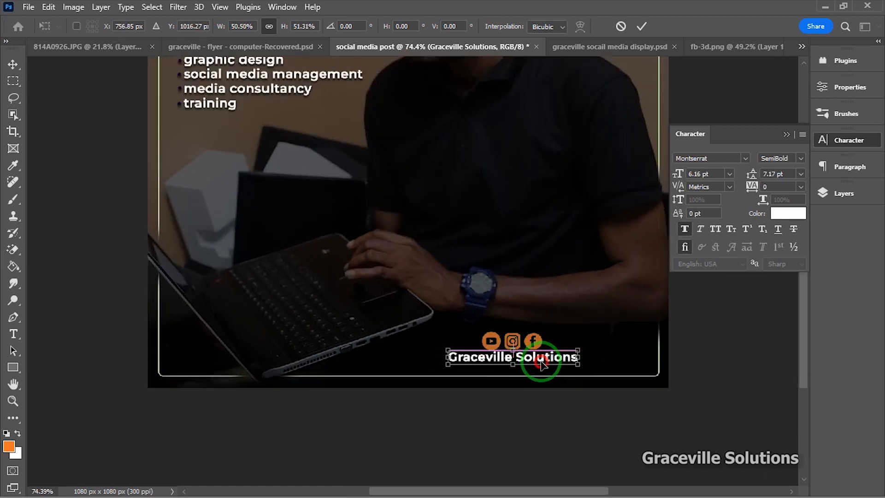
{"action": "key", "text": "Down"}
{"action": "key", "text": "Down"}
{"action": "key", "text": "Down"}
{"action": "key", "text": "Down"}
{"action": "key", "text": "Down"}
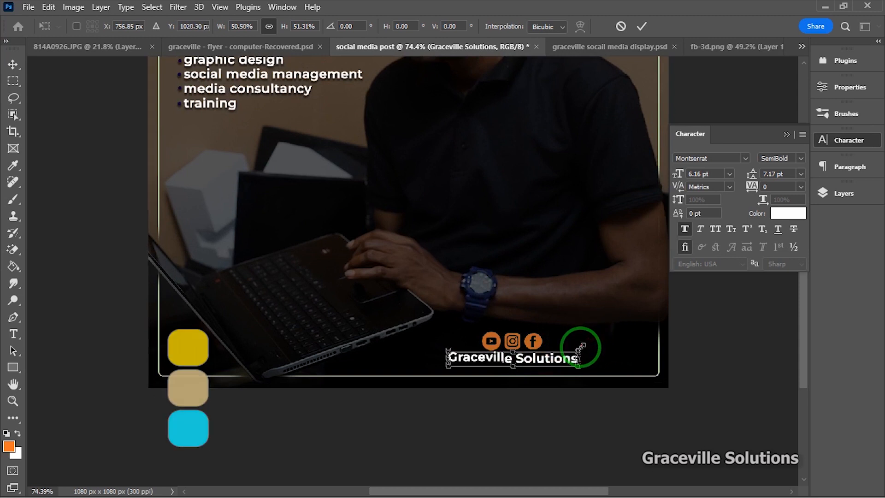
Shrink the "Graceville Solutions" text further to about 38% (4.64 pt) and centre it under the social icons
{"action": "left_click_drag", "start_coordinate": [581, 348], "coordinate": [539, 362]}
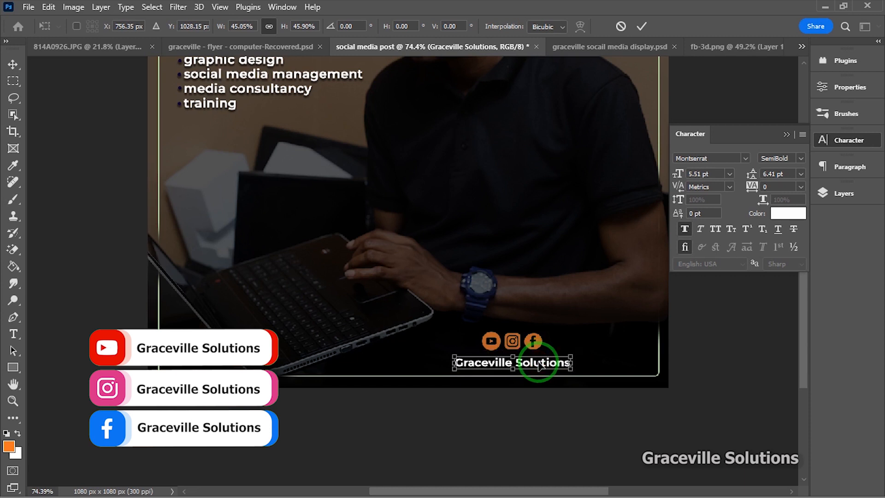
{"action": "left_click_drag", "start_coordinate": [571, 357], "coordinate": [529, 362]}
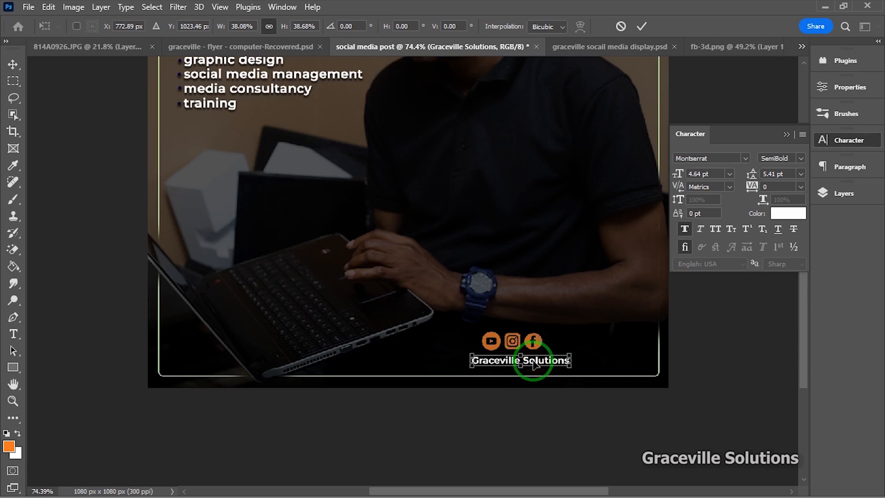
{"action": "scroll", "coordinate": [534, 364], "scroll_direction": "down", "scroll_amount": 3}
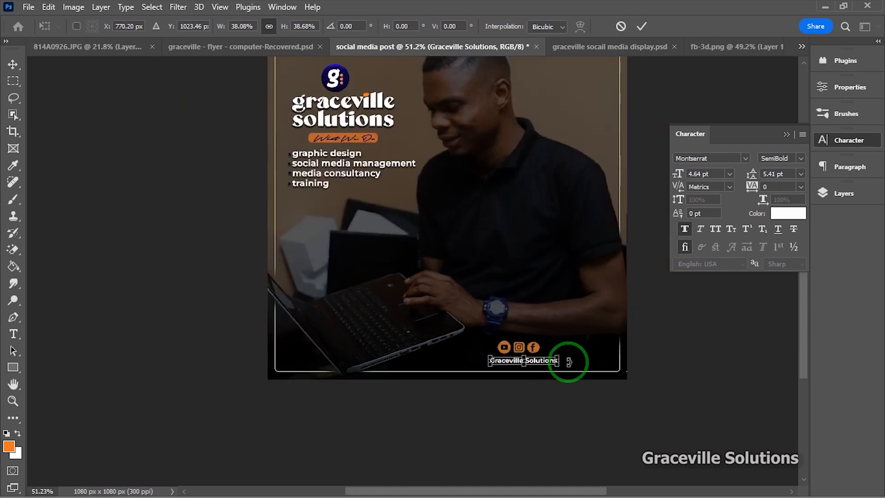
{"action": "left_click", "coordinate": [658, 356]}
{"action": "scroll", "coordinate": [486, 286], "scroll_direction": "up", "scroll_amount": 3}
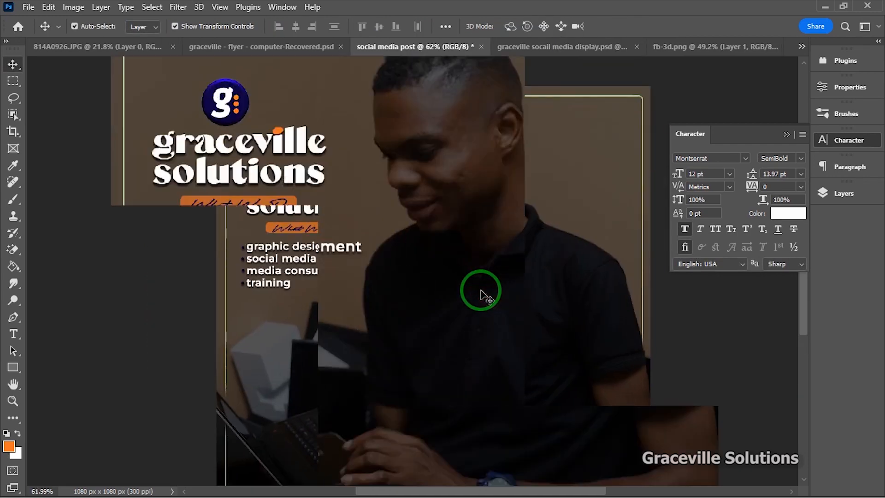
{"action": "scroll", "coordinate": [481, 291], "scroll_direction": "down", "scroll_amount": 2}
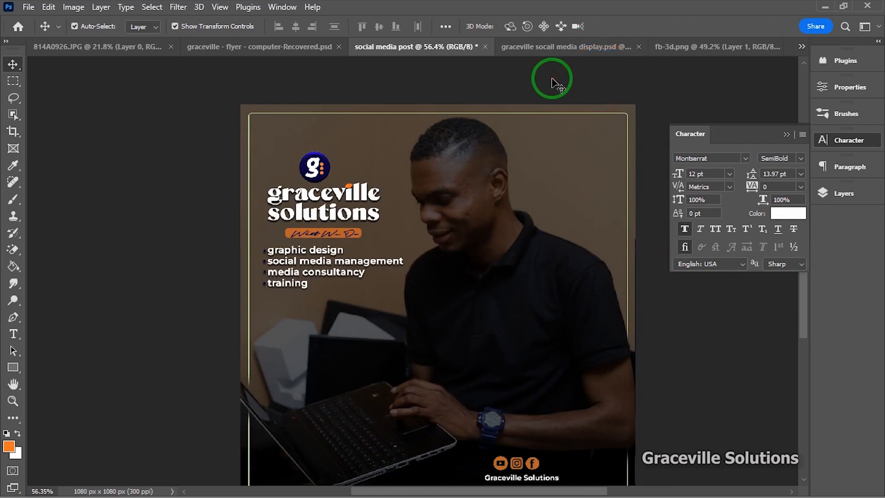
Switch to File Explorer and open the orange light flare PNG from Pictures > Design Hub > Lights in Photoshop
{"action": "key", "text": "super"}
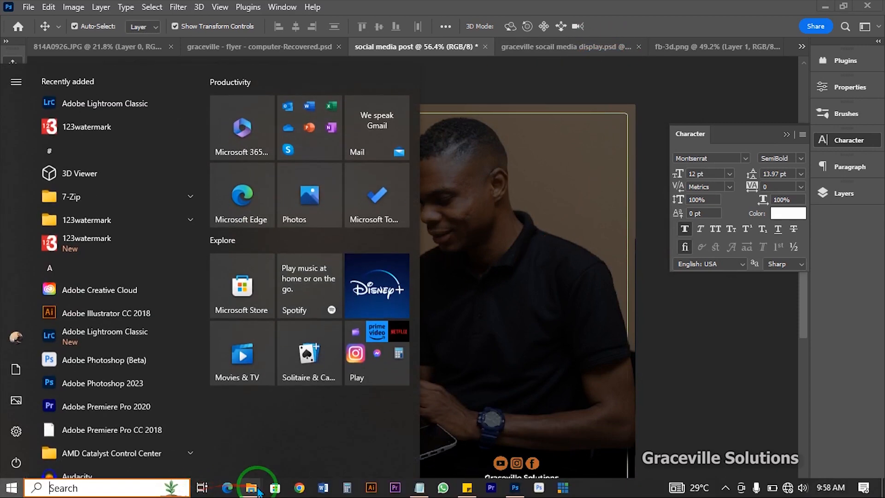
{"action": "mouse_move", "coordinate": [258, 492]}
{"action": "left_click", "coordinate": [292, 430]}
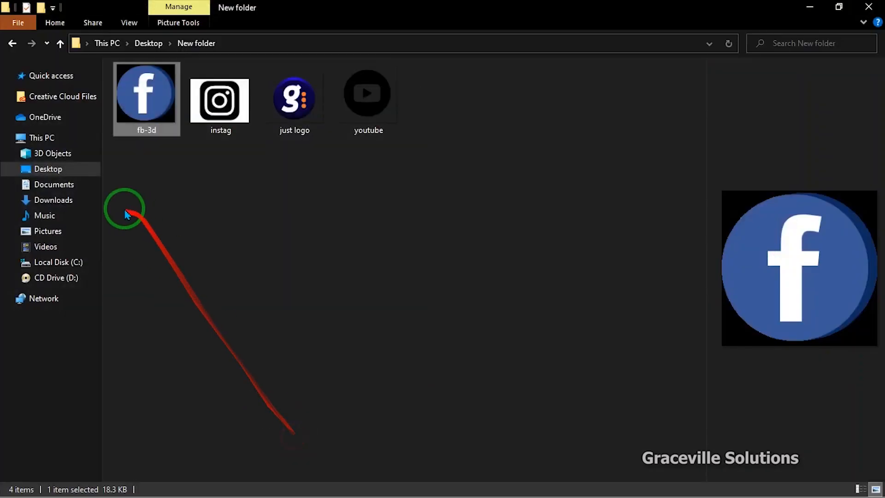
{"action": "left_click", "coordinate": [53, 227]}
{"action": "double_click", "coordinate": [379, 100]}
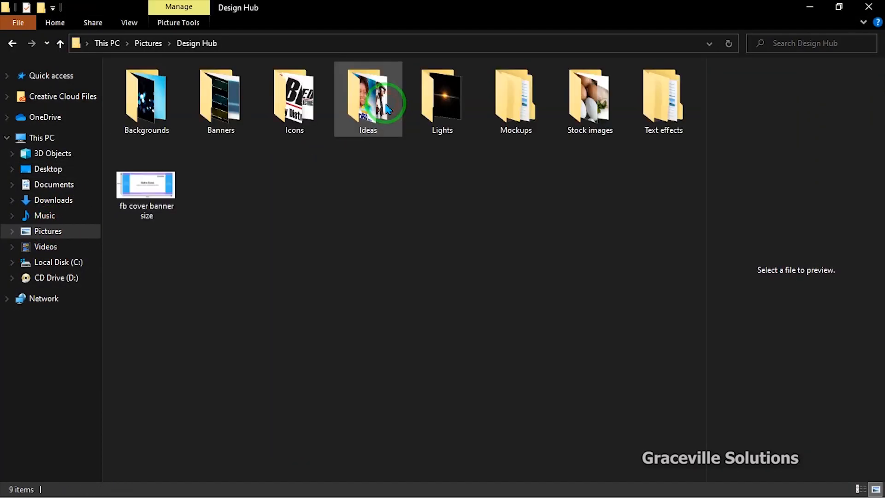
{"action": "double_click", "coordinate": [440, 108]}
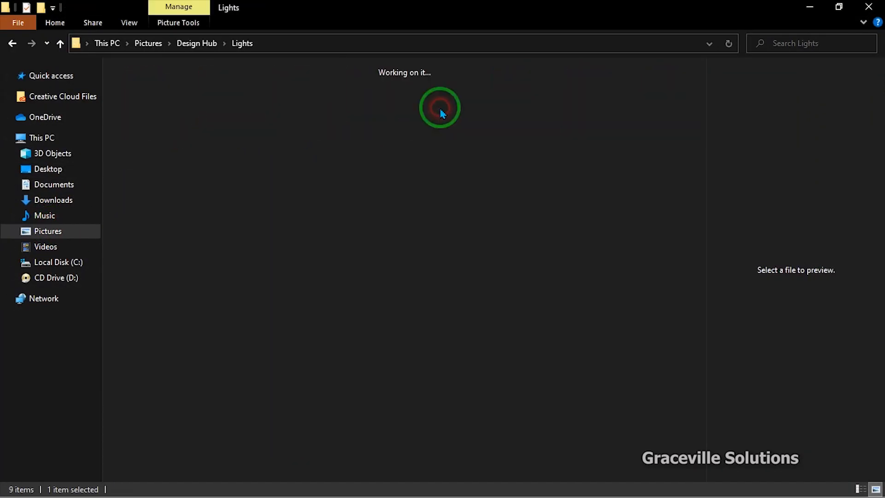
{"action": "left_click", "coordinate": [214, 102]}
{"action": "right_click", "coordinate": [234, 181]}
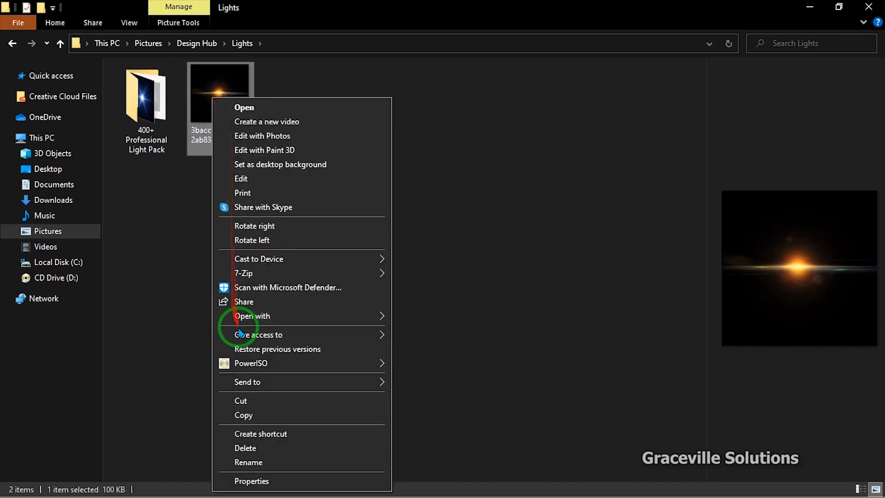
{"action": "mouse_move", "coordinate": [239, 316]}
{"action": "left_click", "coordinate": [461, 344]}
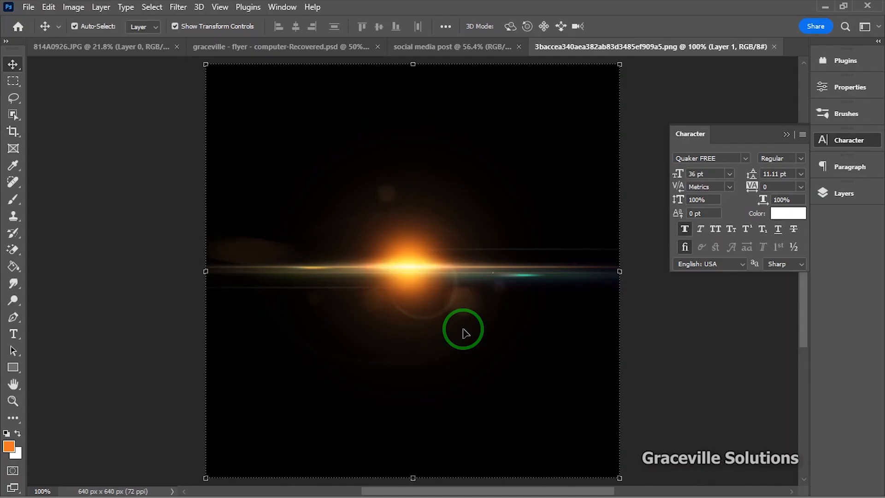
Copy the light flare into the social media post document and place it over the logo and caption
{"action": "left_click_drag", "start_coordinate": [465, 332], "coordinate": [458, 81]}
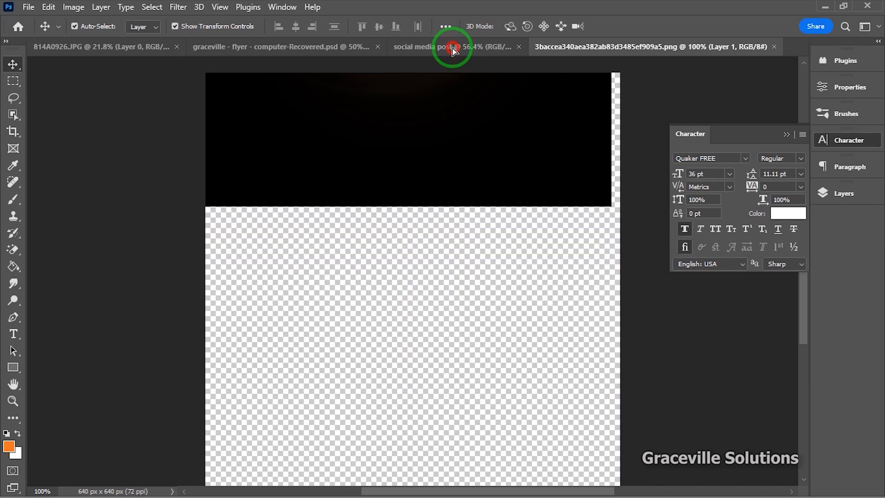
{"action": "left_click_drag", "start_coordinate": [452, 50], "coordinate": [449, 69]}
{"action": "left_click_drag", "start_coordinate": [433, 314], "coordinate": [359, 217]}
Move the flare layer between the services and main caption copy layers and set its blend mode to Soft Light
{"action": "left_click", "coordinate": [844, 194]}
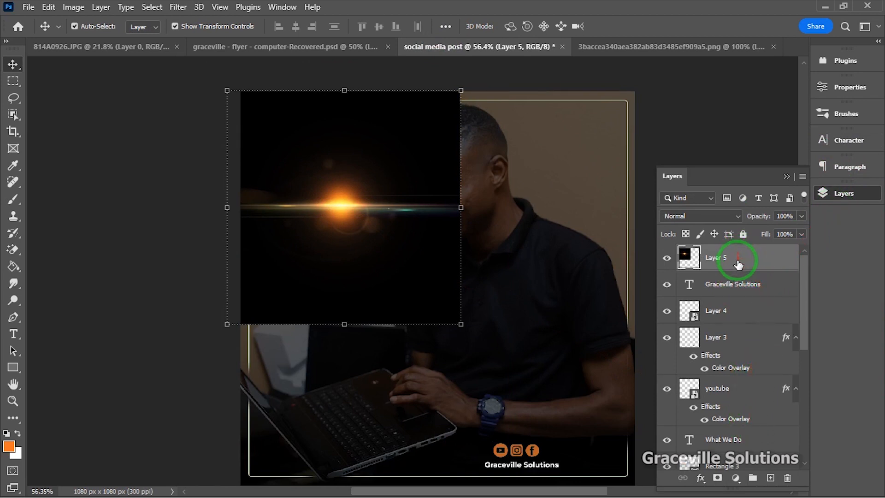
{"action": "left_click_drag", "start_coordinate": [737, 264], "coordinate": [746, 452]}
{"action": "left_click_drag", "start_coordinate": [806, 310], "coordinate": [810, 378]}
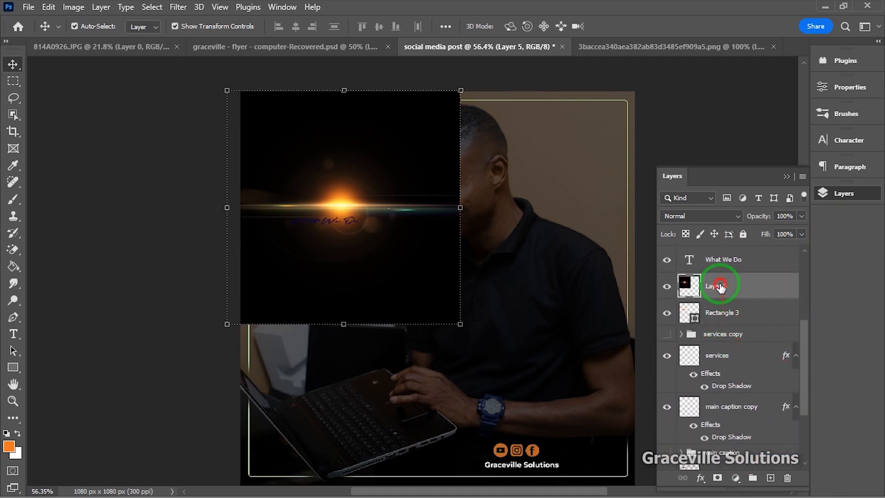
{"action": "left_click_drag", "start_coordinate": [720, 286], "coordinate": [736, 395]}
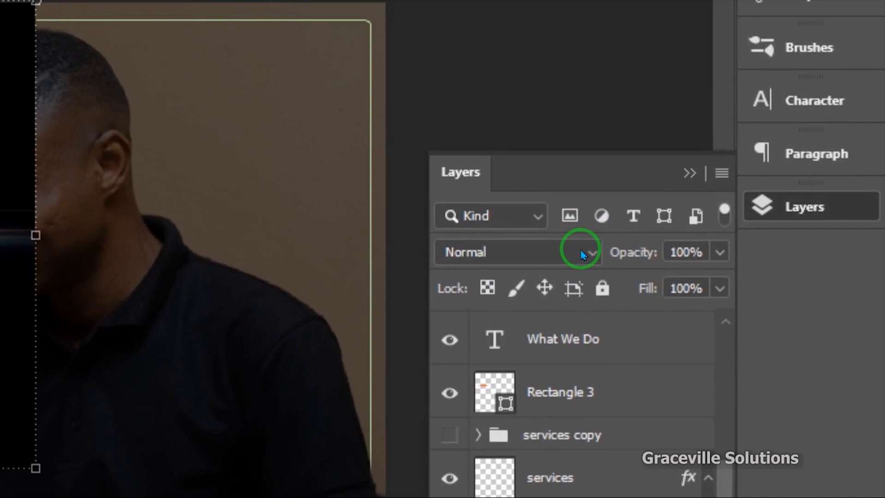
{"action": "left_click", "coordinate": [734, 217]}
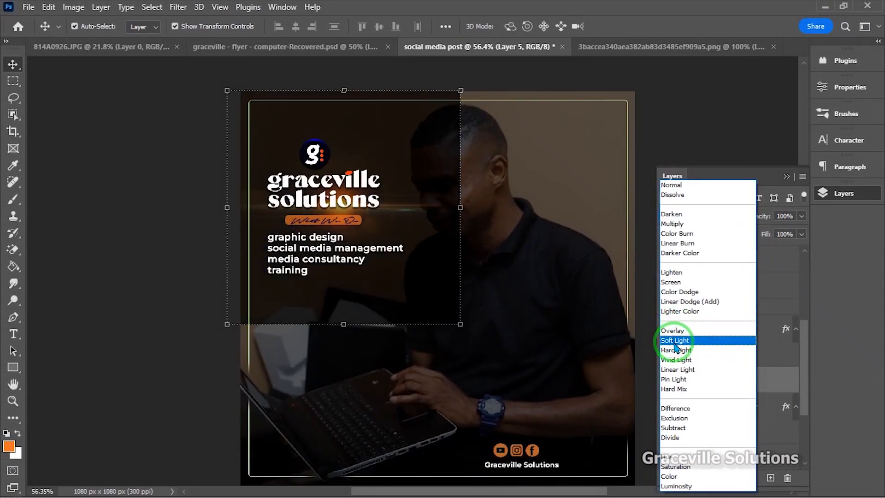
{"action": "left_click", "coordinate": [674, 340]}
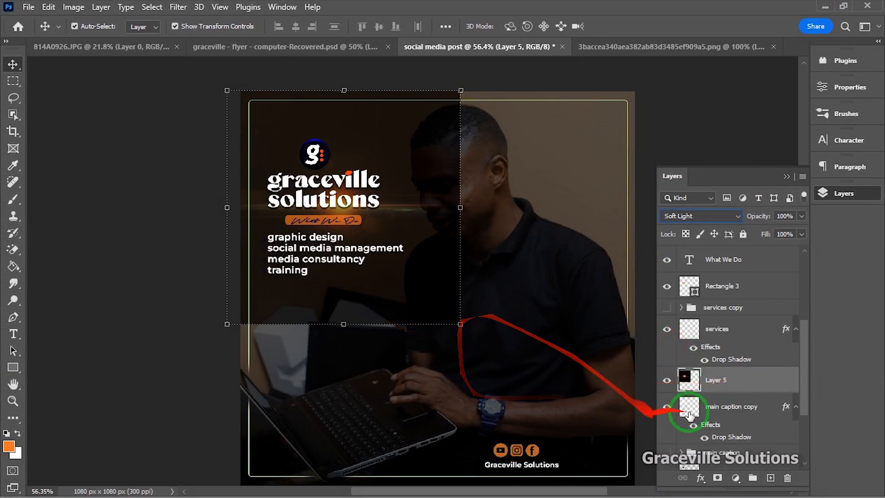
Add a layer mask to the flare and paint its dark surroundings out in black with a soft brush enlarged to 400 px
{"action": "left_click", "coordinate": [715, 479]}
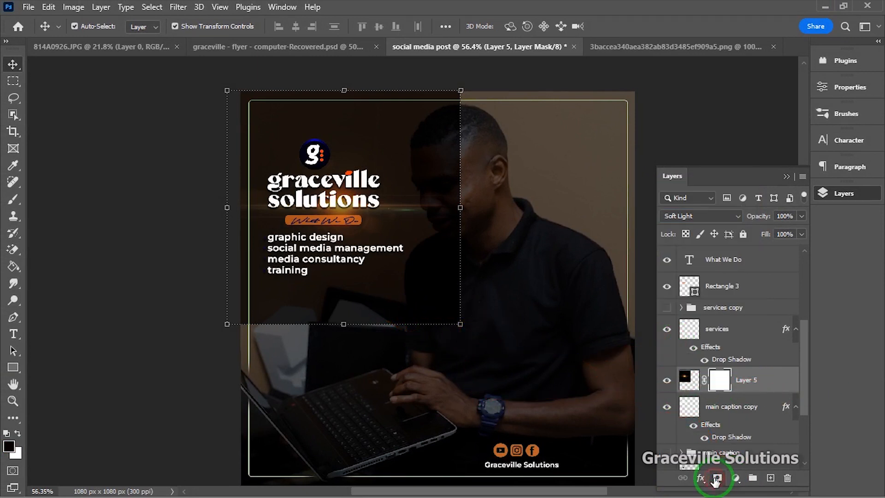
{"action": "key", "text": "b"}
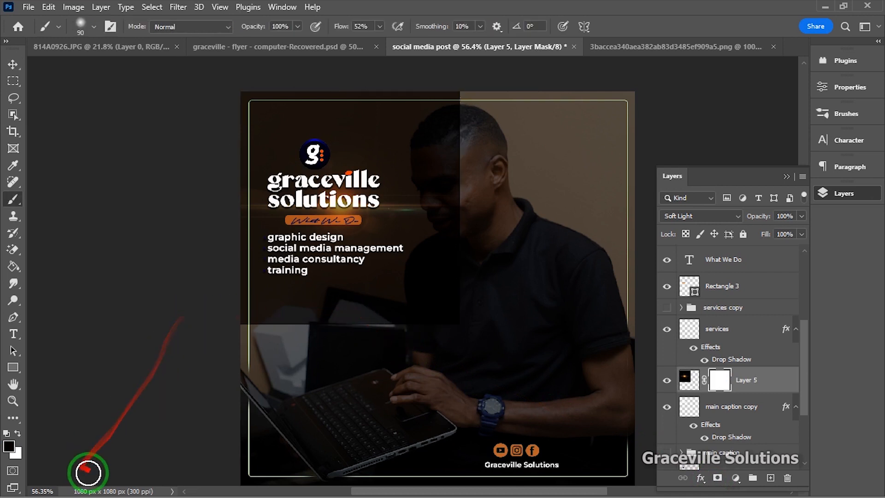
{"action": "key", "text": "bracketright"}
{"action": "key", "text": "bracketright"}
{"action": "key", "text": "bracketright"}
{"action": "key", "text": "bracketright"}
{"action": "mouse_move", "coordinate": [342, 326]}
{"action": "left_mouse_down"}
{"action": "mouse_move", "coordinate": [322, 324]}
{"action": "mouse_move", "coordinate": [382, 296]}
{"action": "mouse_move", "coordinate": [374, 307]}
{"action": "mouse_move", "coordinate": [326, 277]}
{"action": "mouse_move", "coordinate": [197, 253]}
{"action": "mouse_move", "coordinate": [316, 256]}
{"action": "mouse_move", "coordinate": [476, 217]}
{"action": "mouse_move", "coordinate": [480, 89]}
{"action": "mouse_move", "coordinate": [461, 200]}
{"action": "mouse_move", "coordinate": [460, 142]}
{"action": "mouse_move", "coordinate": [306, 89]}
{"action": "mouse_move", "coordinate": [248, 147]}
{"action": "mouse_move", "coordinate": [233, 182]}
{"action": "mouse_move", "coordinate": [548, 332]}
{"action": "mouse_move", "coordinate": [446, 144]}
{"action": "mouse_move", "coordinate": [352, 112]}
{"action": "mouse_move", "coordinate": [360, 104]}
{"action": "mouse_move", "coordinate": [270, 148]}
{"action": "mouse_move", "coordinate": [474, 351]}
{"action": "mouse_move", "coordinate": [425, 203]}
{"action": "mouse_move", "coordinate": [419, 150]}
{"action": "mouse_move", "coordinate": [285, 122]}
{"action": "left_mouse_up"}
{"action": "key", "text": "bracketright"}
{"action": "key", "text": "bracketright"}
{"action": "scroll", "coordinate": [368, 310], "scroll_direction": "up", "scroll_amount": 3}
{"action": "mouse_move", "coordinate": [367, 310]}
{"action": "left_mouse_down"}
{"action": "mouse_move", "coordinate": [521, 301]}
{"action": "mouse_move", "coordinate": [379, 311]}
{"action": "mouse_move", "coordinate": [370, 273]}
{"action": "mouse_move", "coordinate": [249, 246]}
{"action": "mouse_move", "coordinate": [320, 265]}
{"action": "left_mouse_up"}
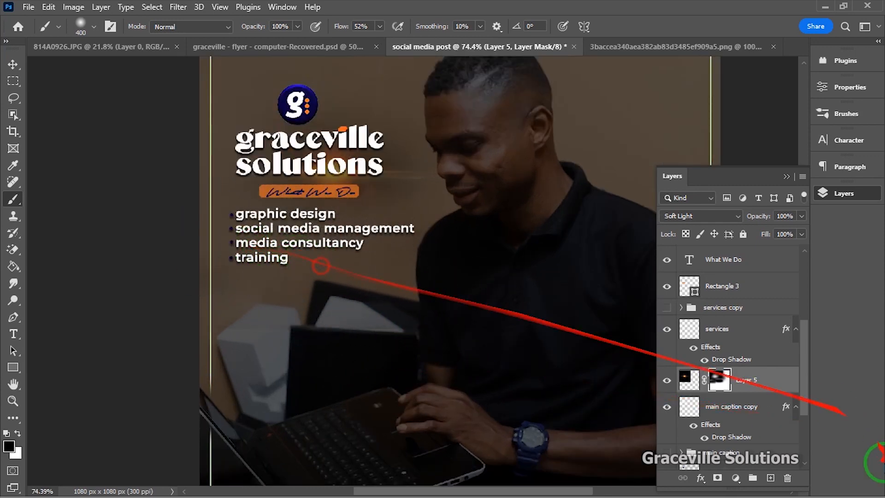
{"action": "left_click", "coordinate": [13, 64]}
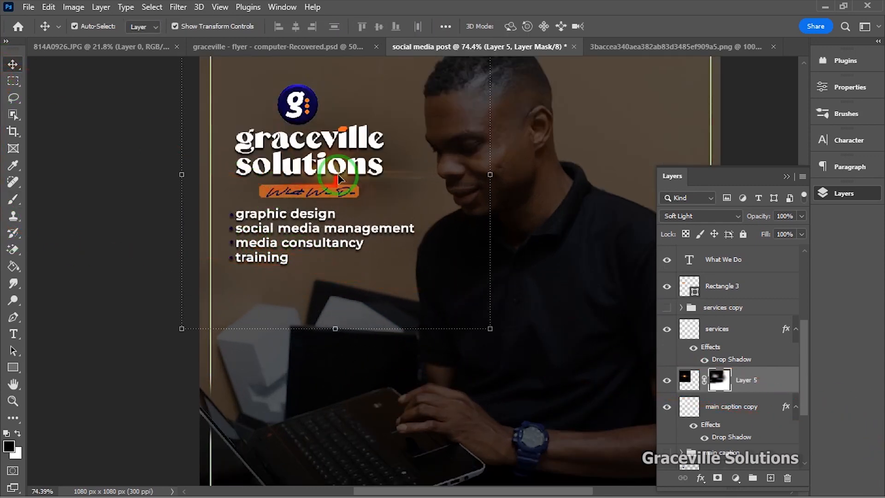
Enlarge the masked light flare to about 119% and position it centrally behind the graceville solutions caption
{"action": "left_click_drag", "start_coordinate": [332, 173], "coordinate": [375, 186]}
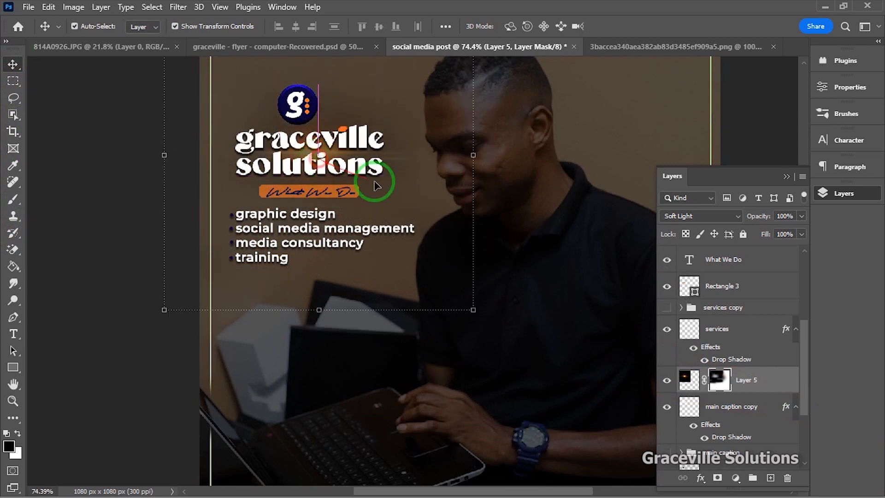
{"action": "left_click_drag", "start_coordinate": [473, 310], "coordinate": [500, 335]}
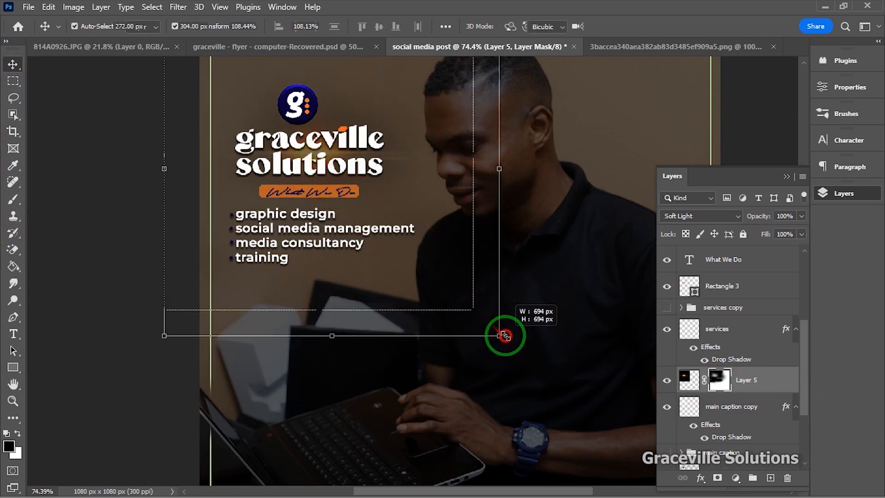
{"action": "left_click_drag", "start_coordinate": [331, 189], "coordinate": [318, 179]}
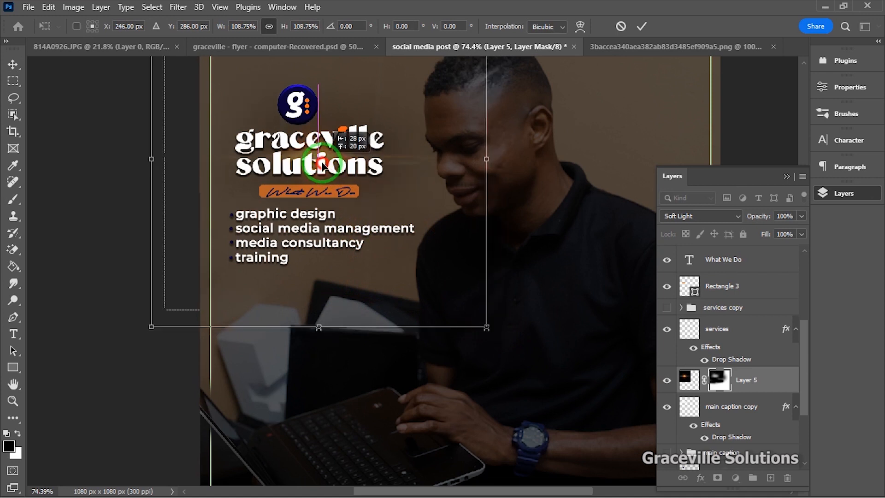
{"action": "left_click_drag", "start_coordinate": [152, 328], "coordinate": [99, 345]}
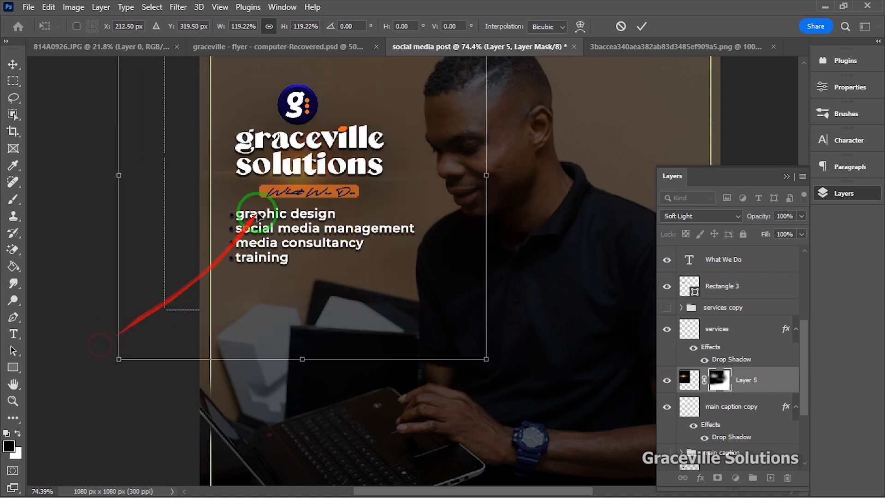
{"action": "left_click_drag", "start_coordinate": [304, 174], "coordinate": [312, 158]}
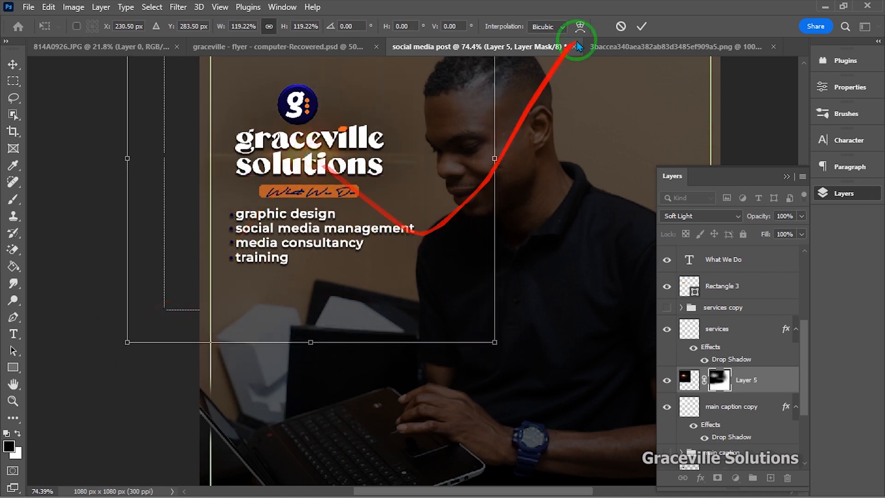
{"action": "left_click", "coordinate": [642, 26]}
{"action": "scroll", "coordinate": [458, 189], "scroll_direction": "down", "scroll_amount": 2}
{"action": "left_click", "coordinate": [98, 229]}
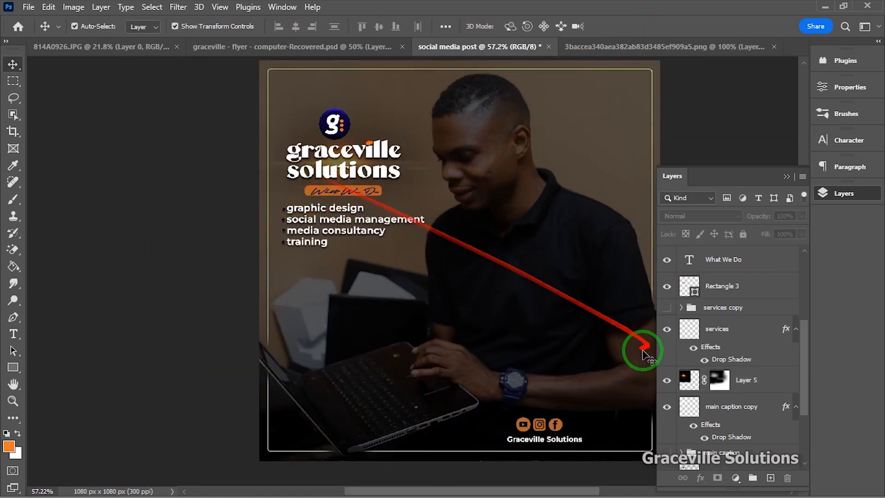
Hide the flare layer, add a new empty layer above all the others and activate the Brush tool
{"action": "left_click", "coordinate": [663, 381]}
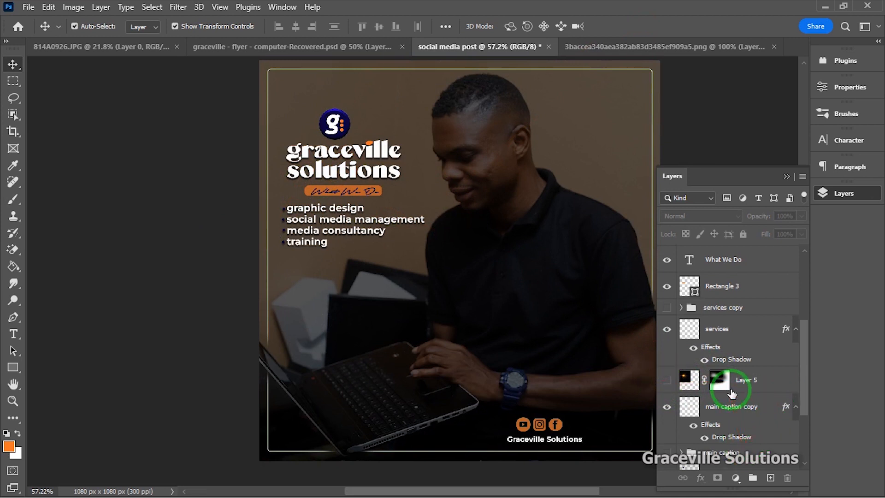
{"action": "left_click_drag", "start_coordinate": [732, 393], "coordinate": [715, 482]}
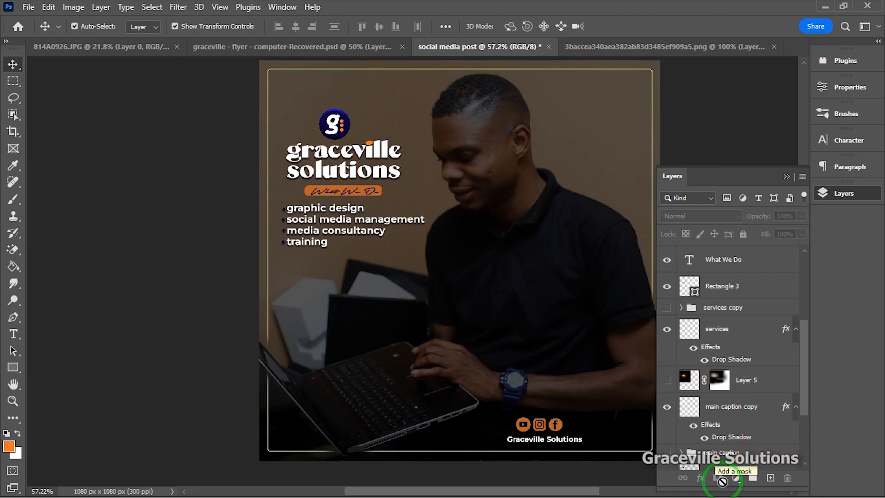
{"action": "left_click", "coordinate": [770, 479]}
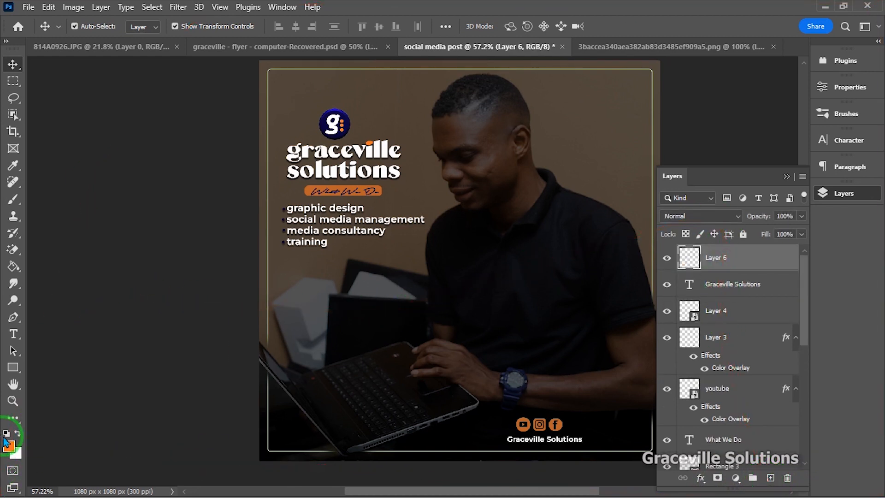
{"action": "key", "text": "b"}
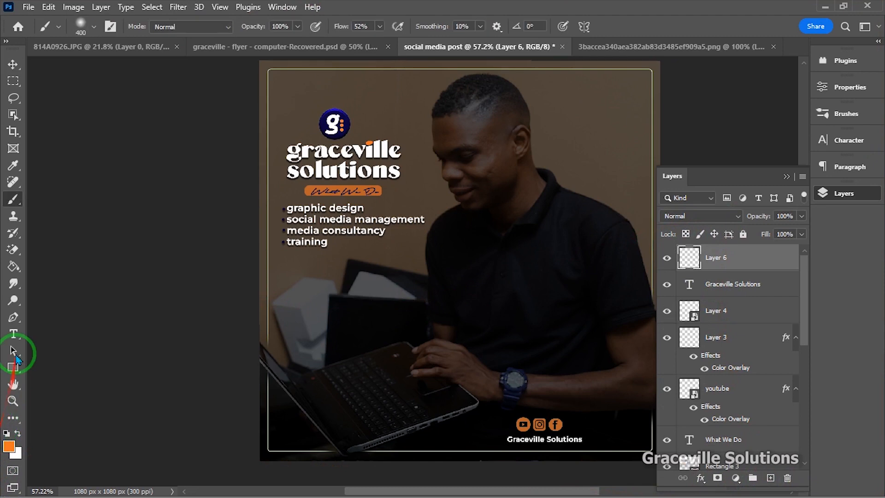
{"action": "left_click", "coordinate": [11, 204]}
{"action": "left_click", "coordinate": [43, 199]}
{"action": "scroll", "coordinate": [11, 433], "scroll_direction": "down", "scroll_amount": 1}
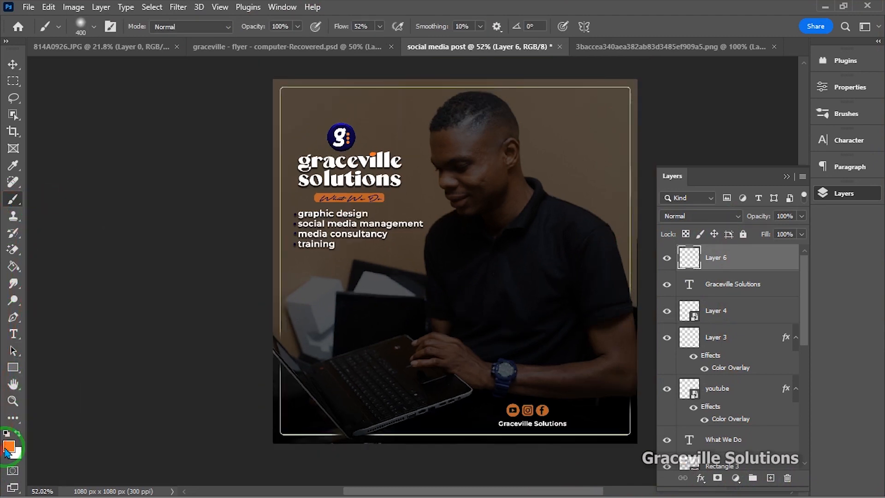
Set the foreground colour to the bright orange f87118
{"action": "left_click", "coordinate": [9, 448]}
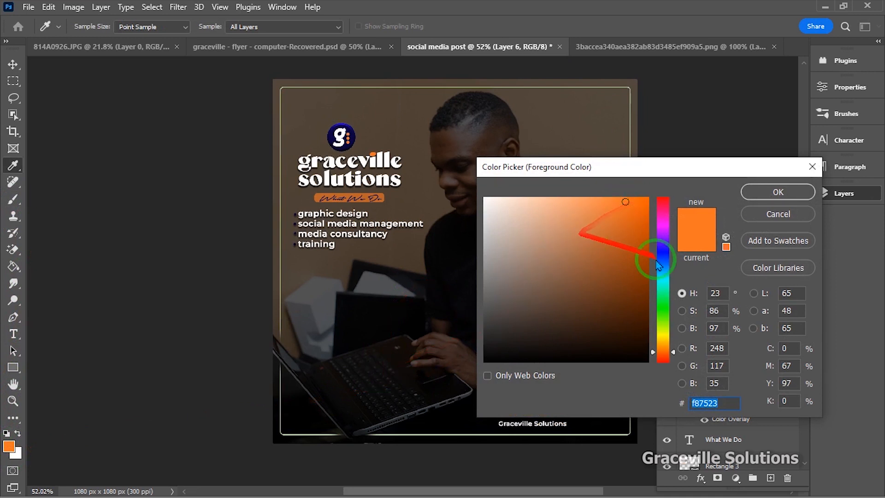
{"action": "mouse_move", "coordinate": [659, 340]}
{"action": "left_mouse_down"}
{"action": "mouse_move", "coordinate": [666, 335]}
{"action": "mouse_move", "coordinate": [669, 350]}
{"action": "left_mouse_up"}
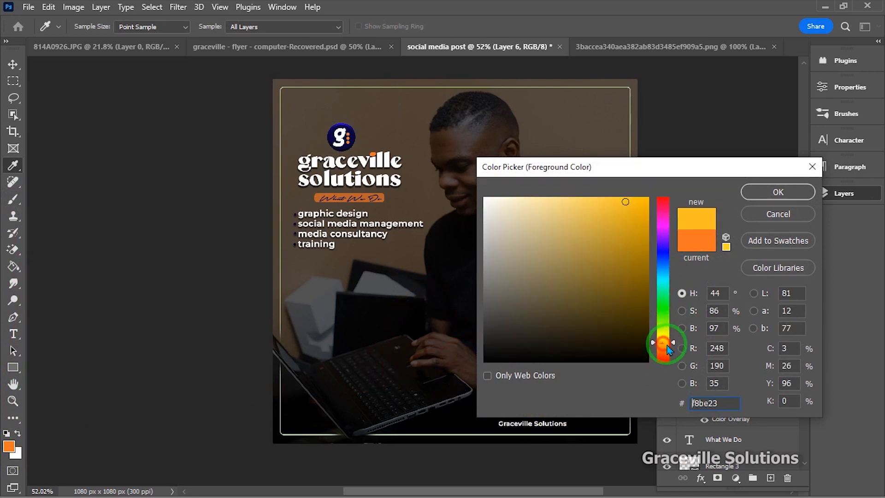
{"action": "left_click", "coordinate": [370, 192]}
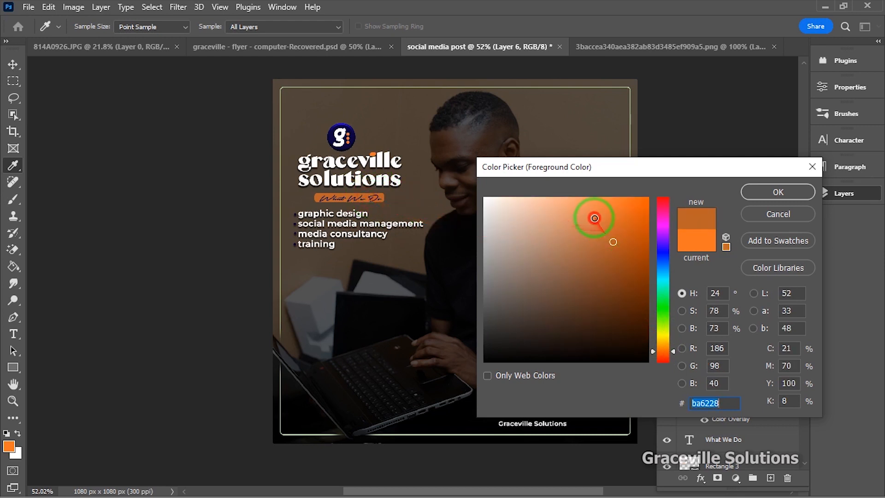
{"action": "mouse_move", "coordinate": [594, 218]}
{"action": "left_mouse_down"}
{"action": "mouse_move", "coordinate": [586, 208]}
{"action": "mouse_move", "coordinate": [633, 202]}
{"action": "left_mouse_up"}
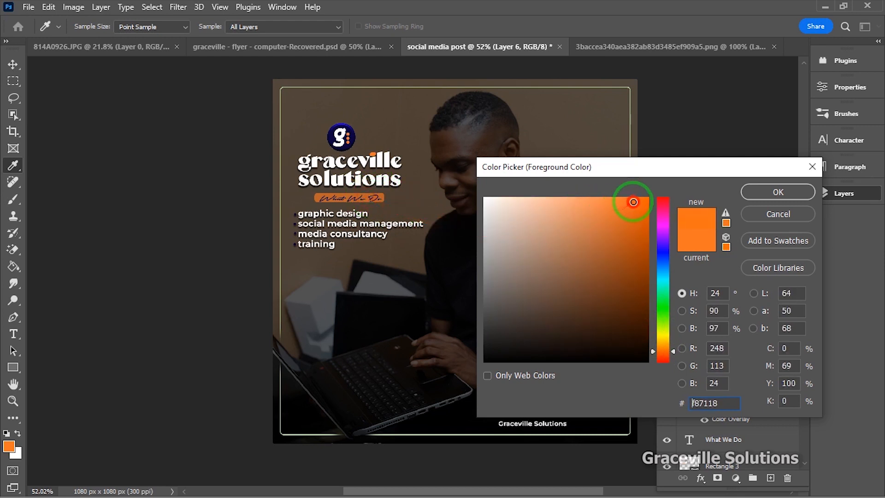
{"action": "left_click", "coordinate": [769, 200]}
Reduce the soft brush to 250 px and paint a single orange glow over the middle of the caption
{"action": "key", "text": "b"}
{"action": "scroll", "coordinate": [346, 184], "scroll_direction": "up", "scroll_amount": 3}
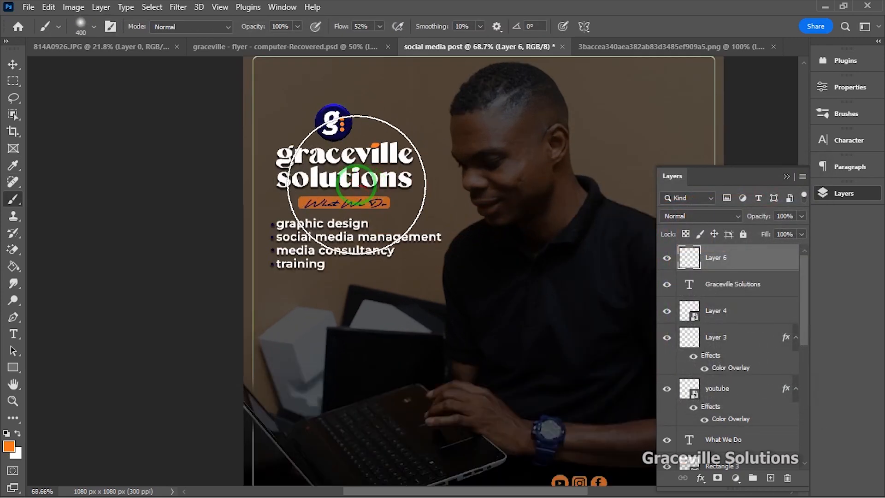
{"action": "key", "text": "bracketleft"}
{"action": "key", "text": "bracketleft"}
{"action": "key", "text": "bracketleft"}
{"action": "key", "text": "bracketleft"}
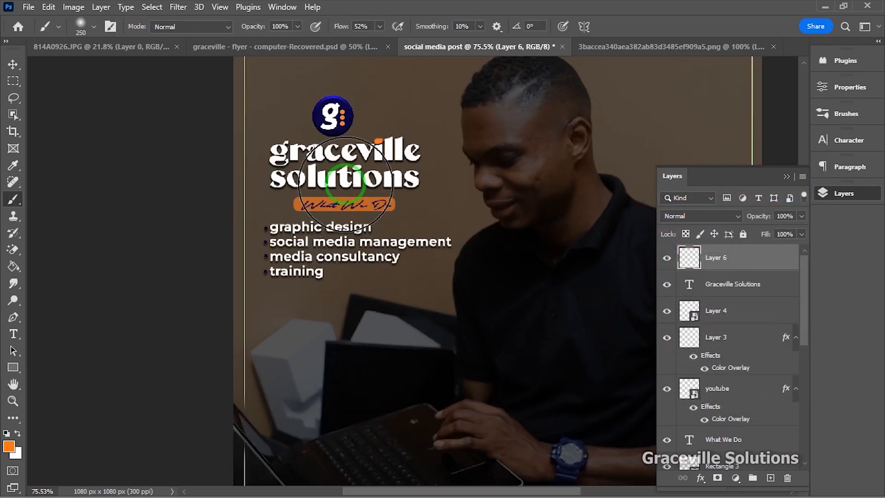
{"action": "scroll", "coordinate": [355, 166], "scroll_direction": "up", "scroll_amount": 3}
{"action": "left_click", "coordinate": [355, 164]}
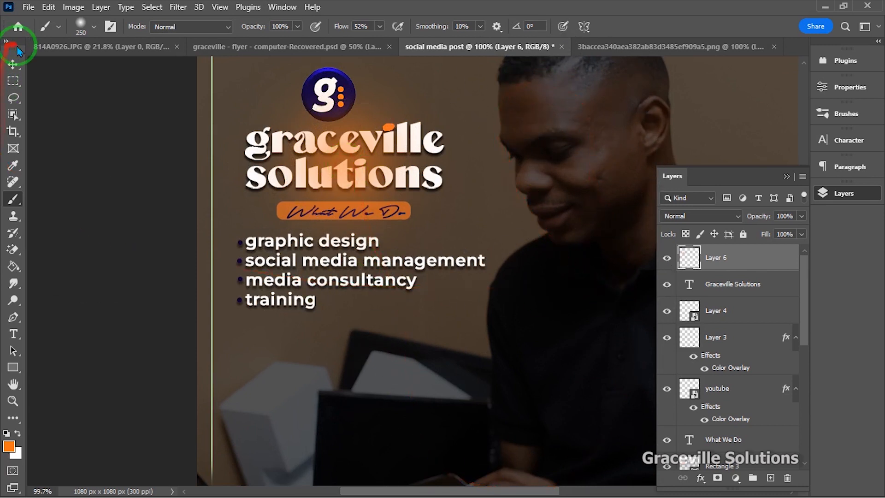
Move the glow layer down the stack to between the hidden flare layer and the main caption copy layer
{"action": "left_click", "coordinate": [13, 64]}
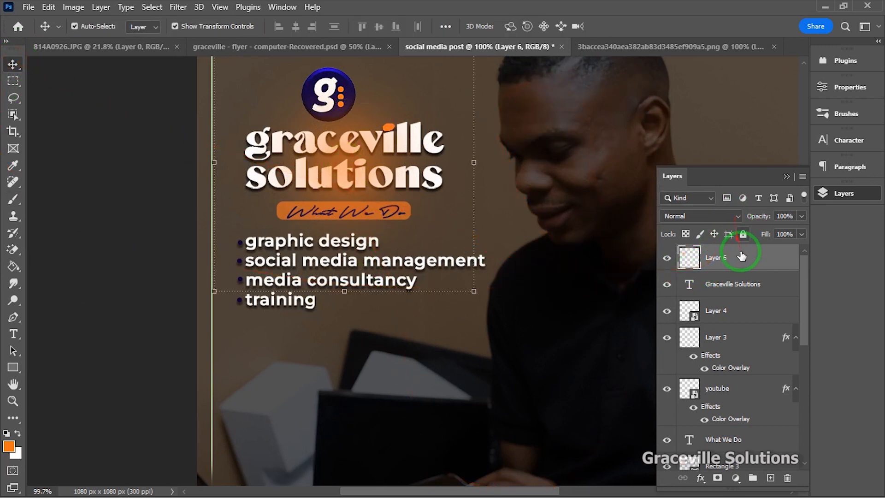
{"action": "left_click_drag", "start_coordinate": [741, 256], "coordinate": [758, 425]}
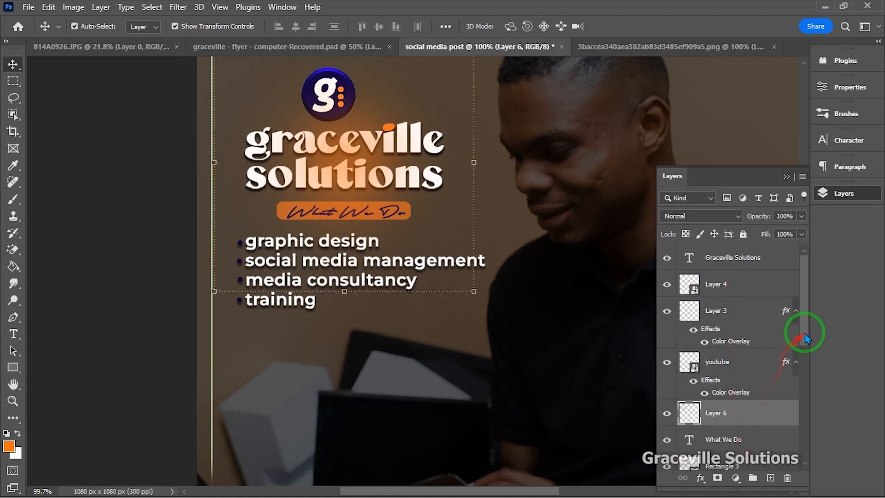
{"action": "left_click_drag", "start_coordinate": [806, 339], "coordinate": [809, 367]}
{"action": "left_click_drag", "start_coordinate": [746, 333], "coordinate": [757, 431]}
{"action": "left_click_drag", "start_coordinate": [802, 369], "coordinate": [798, 421]}
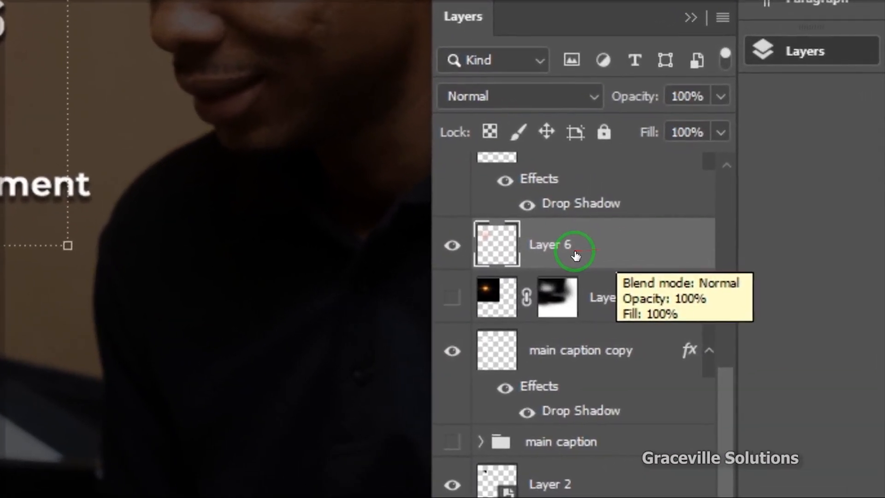
{"action": "left_click_drag", "start_coordinate": [729, 292], "coordinate": [754, 388]}
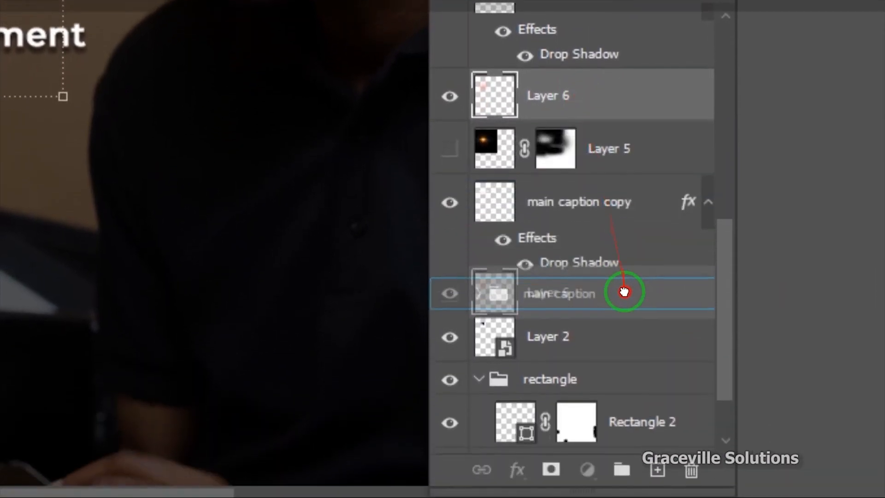
{"action": "left_click_drag", "start_coordinate": [624, 292], "coordinate": [618, 189]}
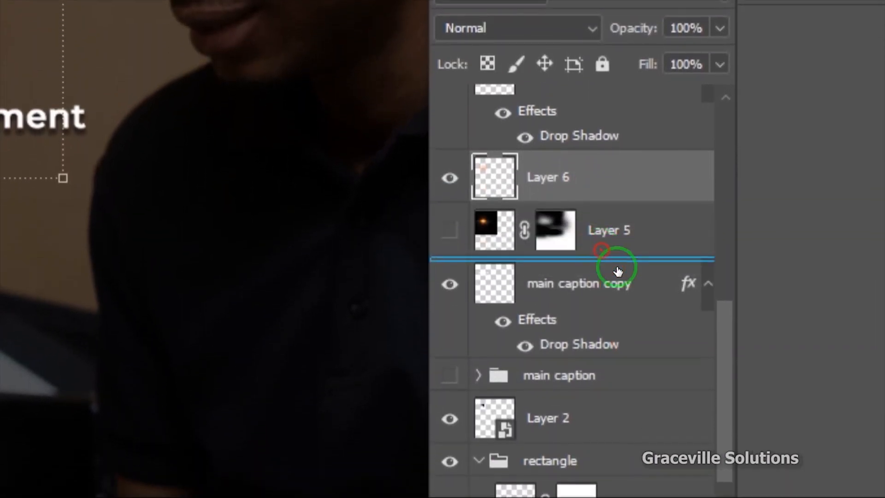
{"action": "left_click_drag", "start_coordinate": [618, 271], "coordinate": [618, 273]}
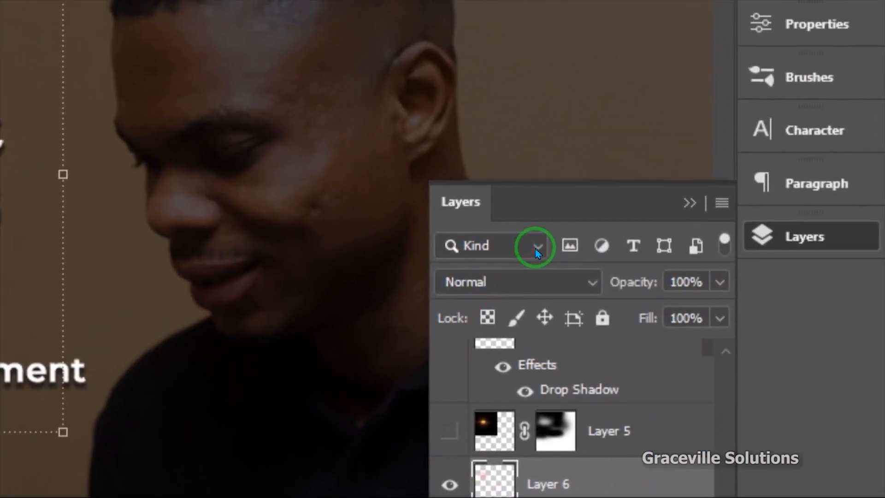
Set the glow layer's blend mode to Screen
{"action": "left_click", "coordinate": [582, 282]}
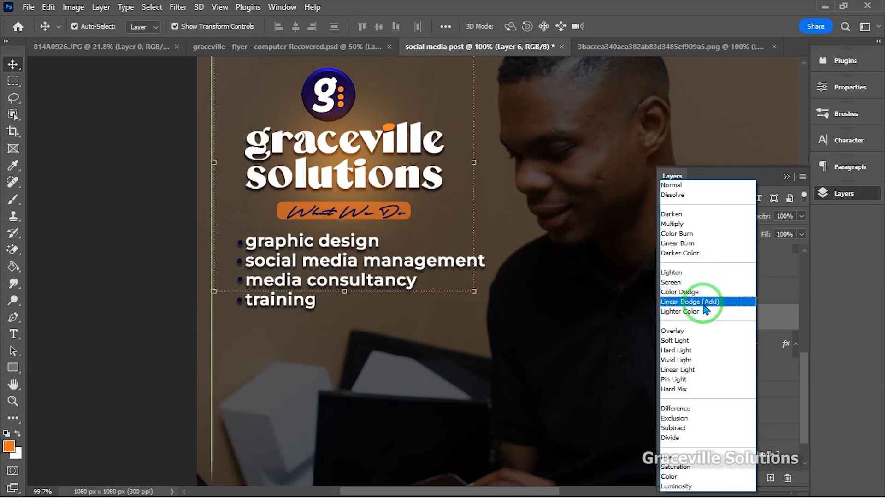
{"action": "left_click", "coordinate": [694, 283]}
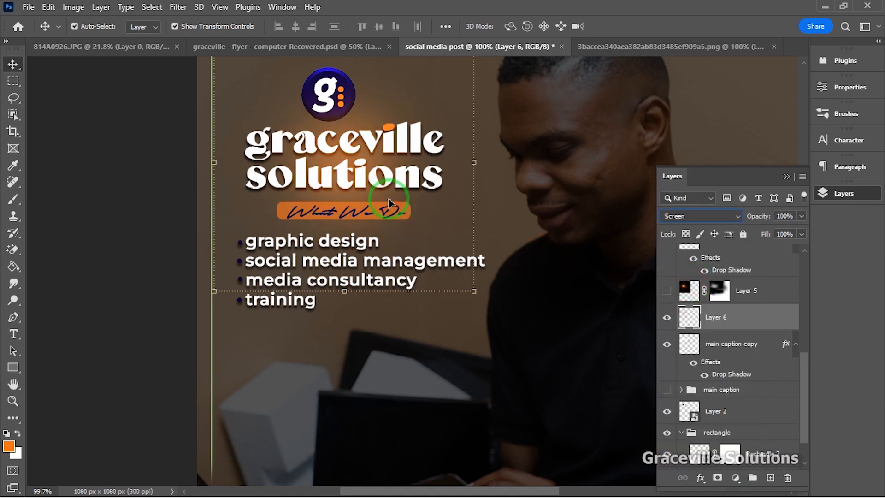
{"action": "left_click", "coordinate": [355, 255]}
{"action": "left_click_drag", "start_coordinate": [333, 196], "coordinate": [370, 251]}
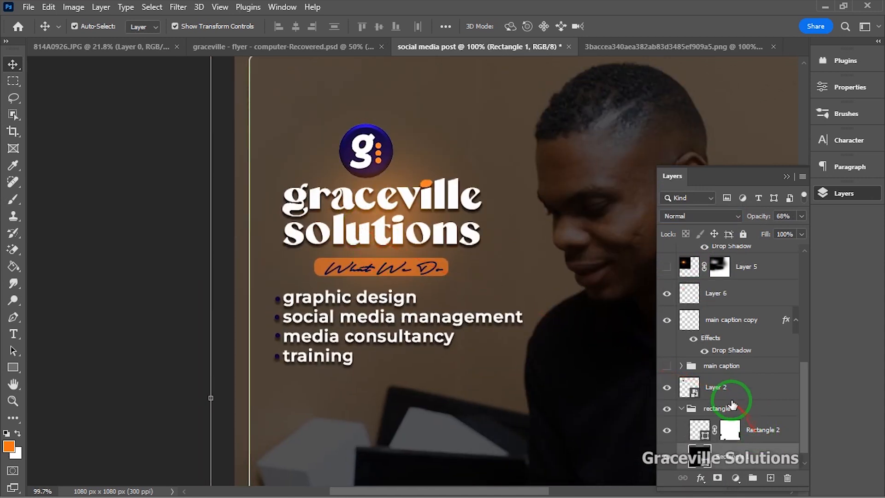
Scale the glow layer to about 97% and move it towards the left part of the caption
{"action": "left_click_drag", "start_coordinate": [727, 389], "coordinate": [734, 284]}
{"action": "left_click", "coordinate": [719, 322]}
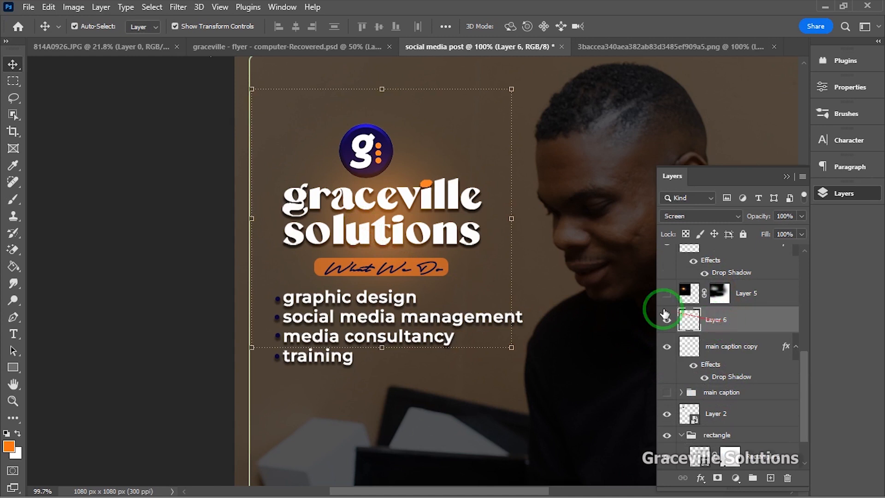
{"action": "left_click_drag", "start_coordinate": [510, 88], "coordinate": [474, 132]}
{"action": "mouse_move", "coordinate": [378, 225]}
{"action": "left_mouse_down"}
{"action": "mouse_move", "coordinate": [387, 214]}
{"action": "mouse_move", "coordinate": [378, 208]}
{"action": "left_mouse_up"}
{"action": "left_click_drag", "start_coordinate": [473, 328], "coordinate": [512, 358]}
{"action": "left_click_drag", "start_coordinate": [401, 256], "coordinate": [364, 239]}
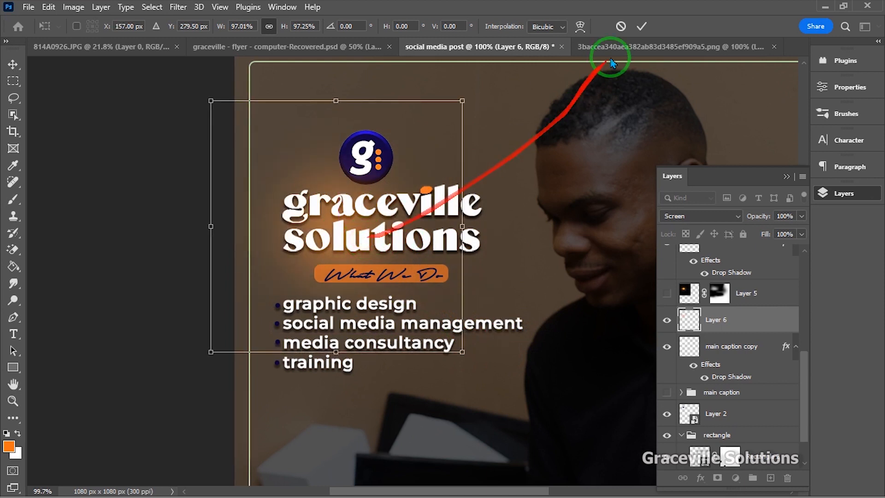
{"action": "left_click", "coordinate": [639, 26]}
Shrink the glow again to about 79% so it sits around the caption's left end
{"action": "left_click_drag", "start_coordinate": [461, 351], "coordinate": [410, 299]}
{"action": "left_click_drag", "start_coordinate": [321, 207], "coordinate": [429, 240]}
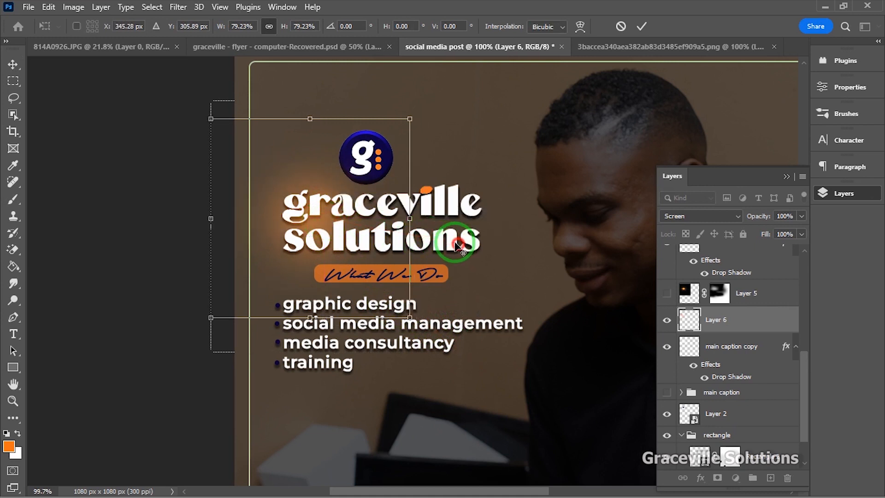
{"action": "left_click", "coordinate": [641, 27]}
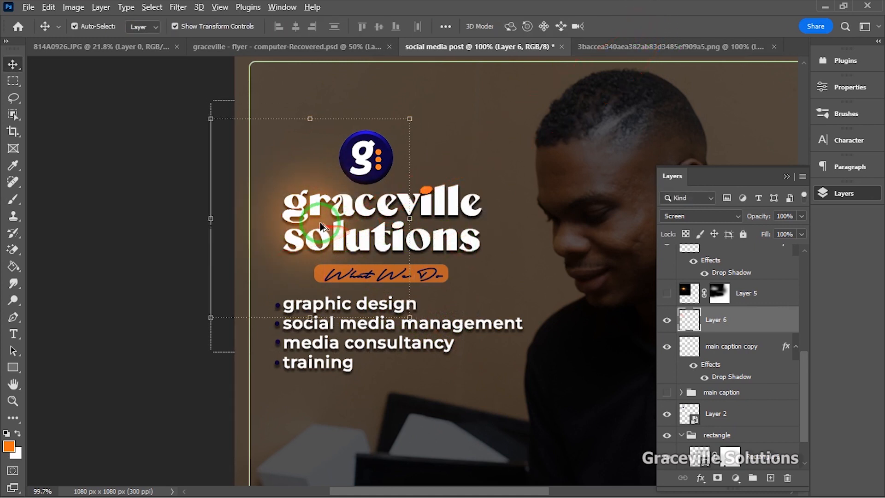
Duplicate the glow layer, place the copy over the right half of the caption, and reselect the original glow
{"action": "left_click_drag", "start_coordinate": [321, 226], "coordinate": [374, 204]}
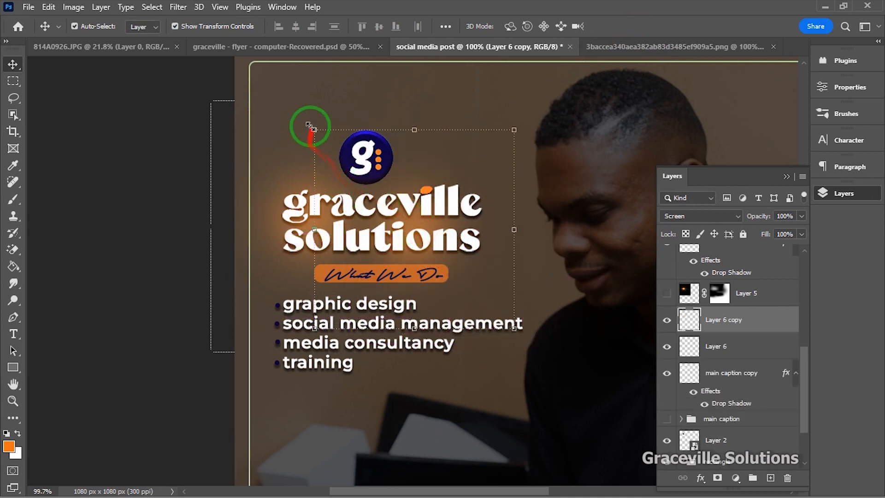
{"action": "left_click_drag", "start_coordinate": [309, 126], "coordinate": [289, 129]}
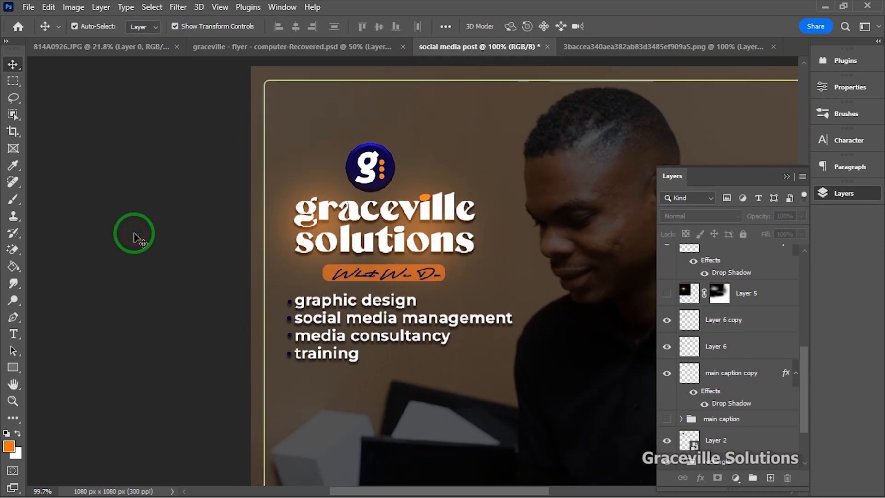
{"action": "key", "text": "ctrl+minus"}
{"action": "key", "text": "ctrl+plus"}
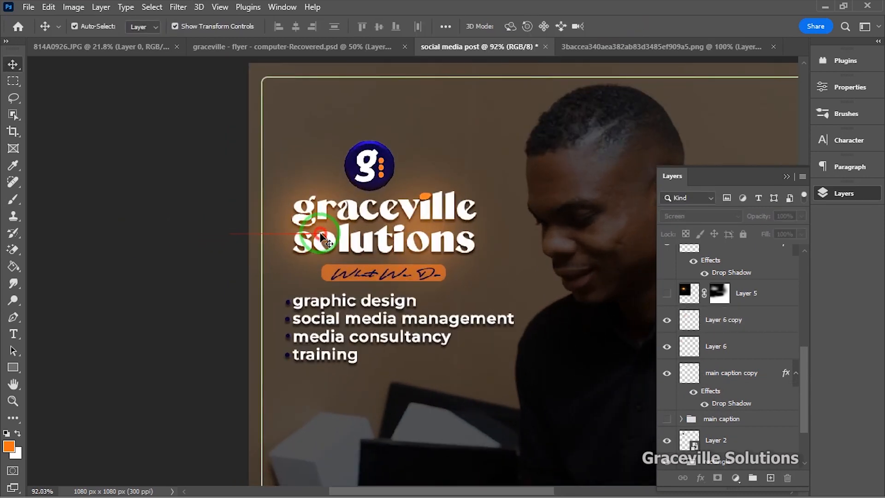
{"action": "left_click", "coordinate": [322, 237]}
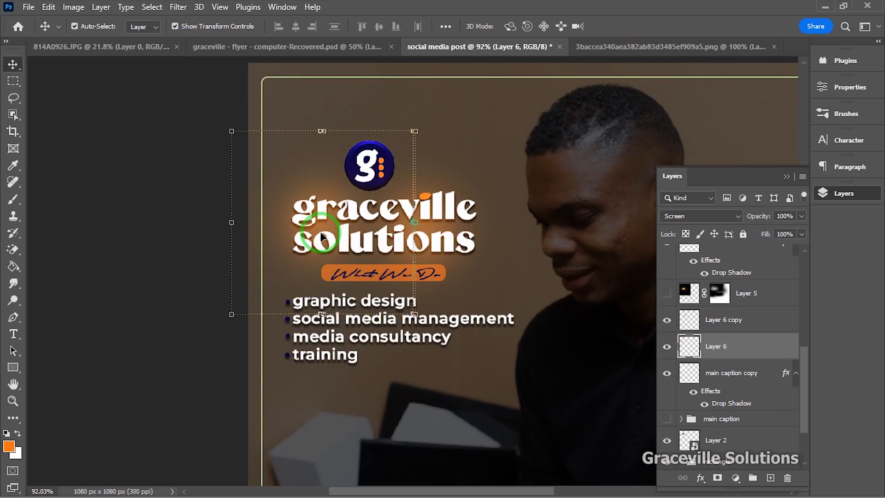
Deselect the glow layer and collapse the layer list to leave an unobstructed view of the whole post
{"action": "left_click", "coordinate": [139, 270]}
{"action": "scroll", "coordinate": [138, 270], "scroll_direction": "down", "scroll_amount": 4}
{"action": "scroll", "coordinate": [137, 269], "scroll_direction": "up", "scroll_amount": 1}
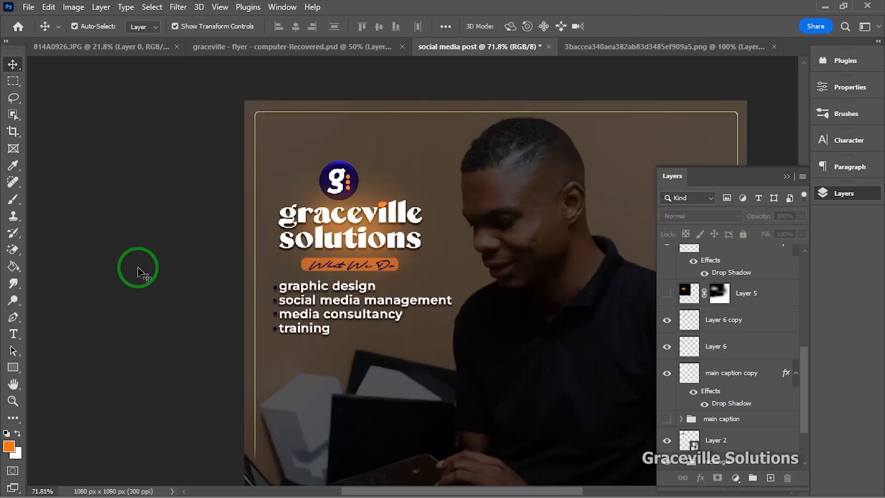
{"action": "scroll", "coordinate": [138, 270], "scroll_direction": "down", "scroll_amount": 4}
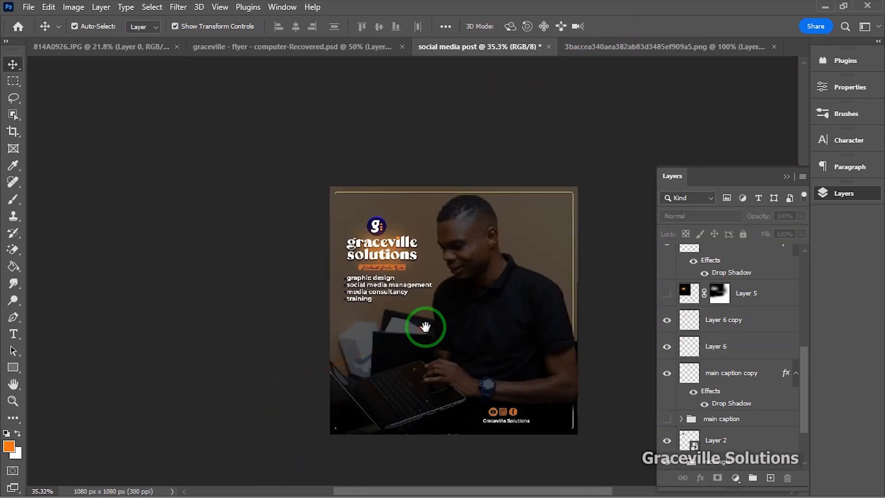
{"action": "scroll", "coordinate": [443, 325], "scroll_direction": "up", "scroll_amount": 4}
{"action": "left_click", "coordinate": [787, 177]}
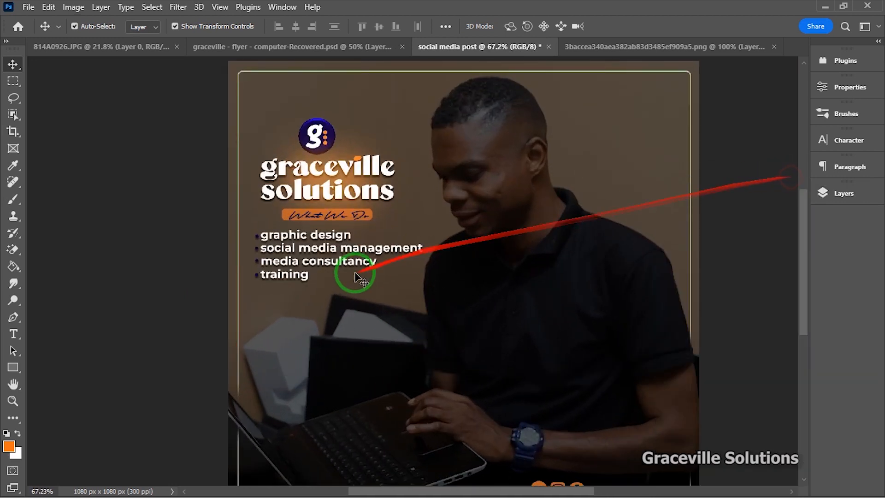
Examine the finished post as a whole and up close, including the caption glow, services list, photo and social icons
{"action": "scroll", "coordinate": [417, 297], "scroll_direction": "down", "scroll_amount": 2}
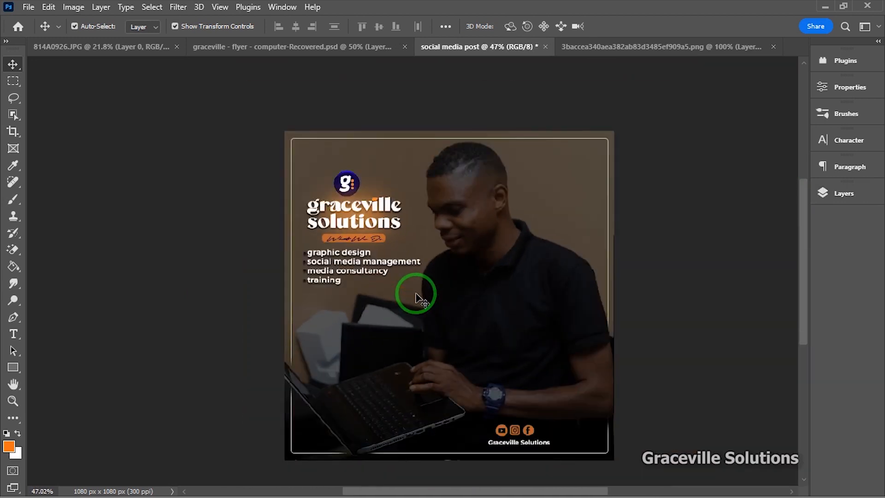
{"action": "scroll", "coordinate": [417, 297], "scroll_direction": "up", "scroll_amount": 1}
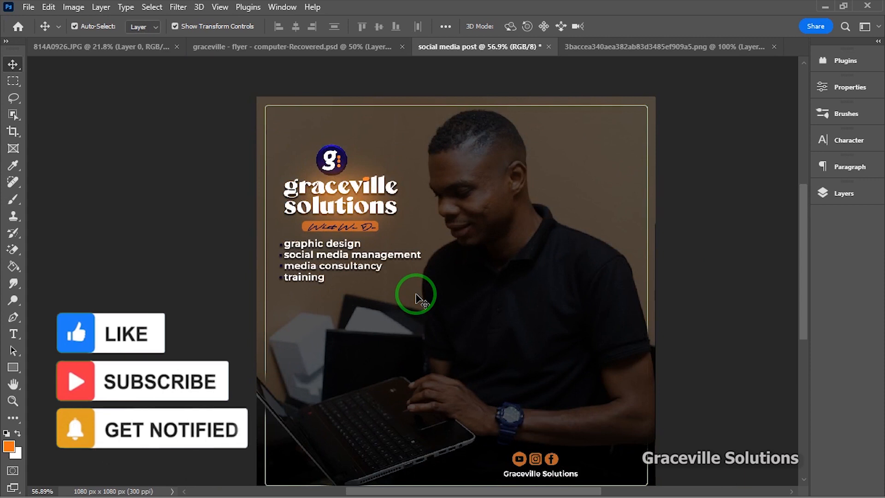
{"action": "scroll", "coordinate": [416, 296], "scroll_direction": "down", "scroll_amount": 1}
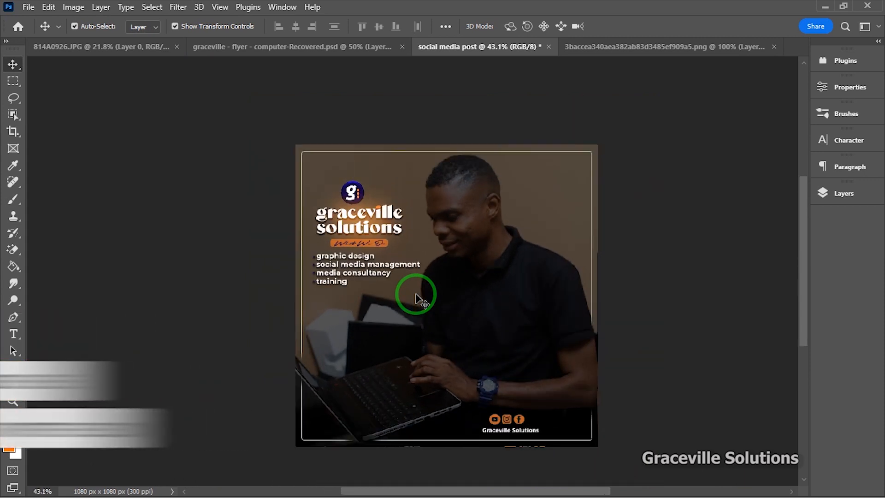
{"action": "left_click_drag", "start_coordinate": [418, 295], "coordinate": [422, 252]}
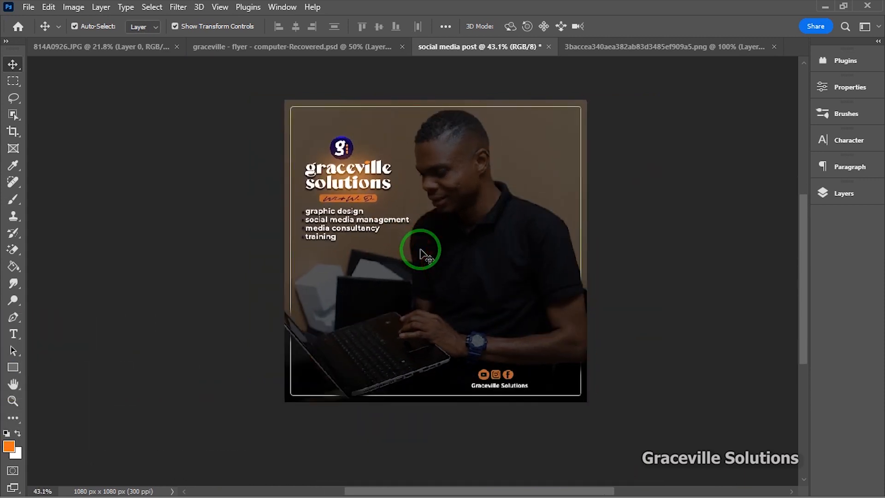
{"action": "scroll", "coordinate": [420, 250], "scroll_direction": "up", "scroll_amount": 1}
{"action": "scroll", "coordinate": [420, 253], "scroll_direction": "up", "scroll_amount": 3}
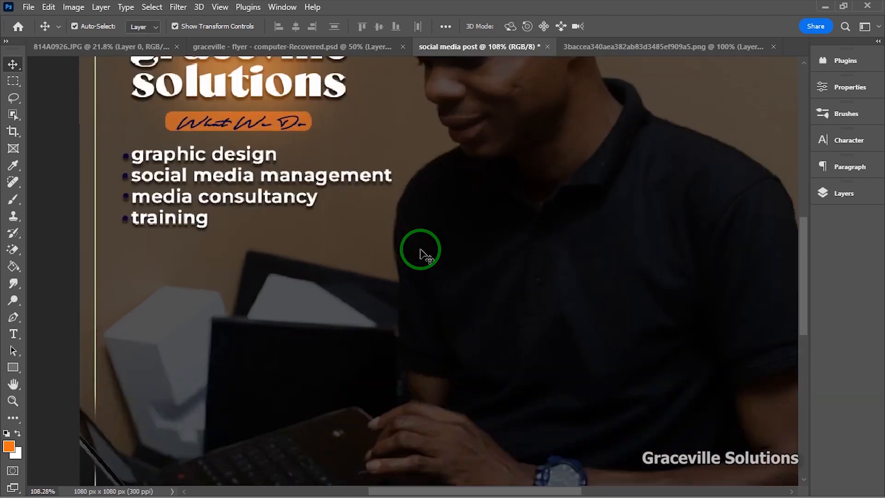
{"action": "scroll", "coordinate": [421, 253], "scroll_direction": "down", "scroll_amount": 5}
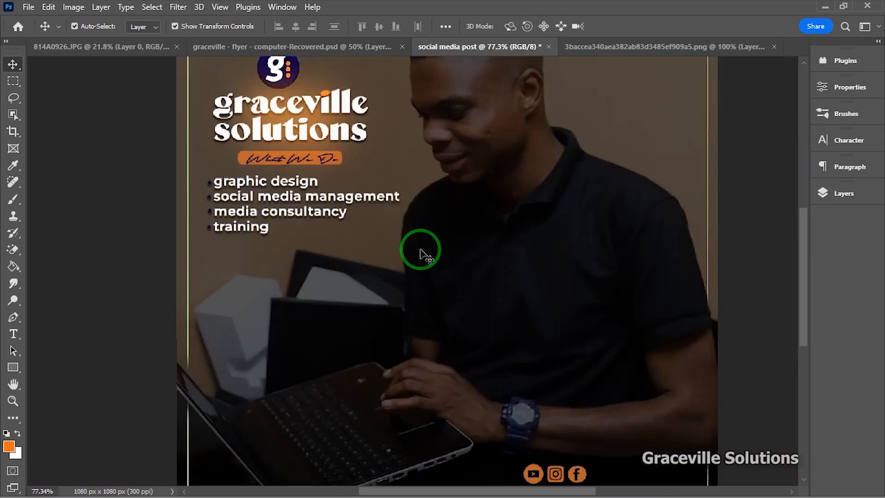